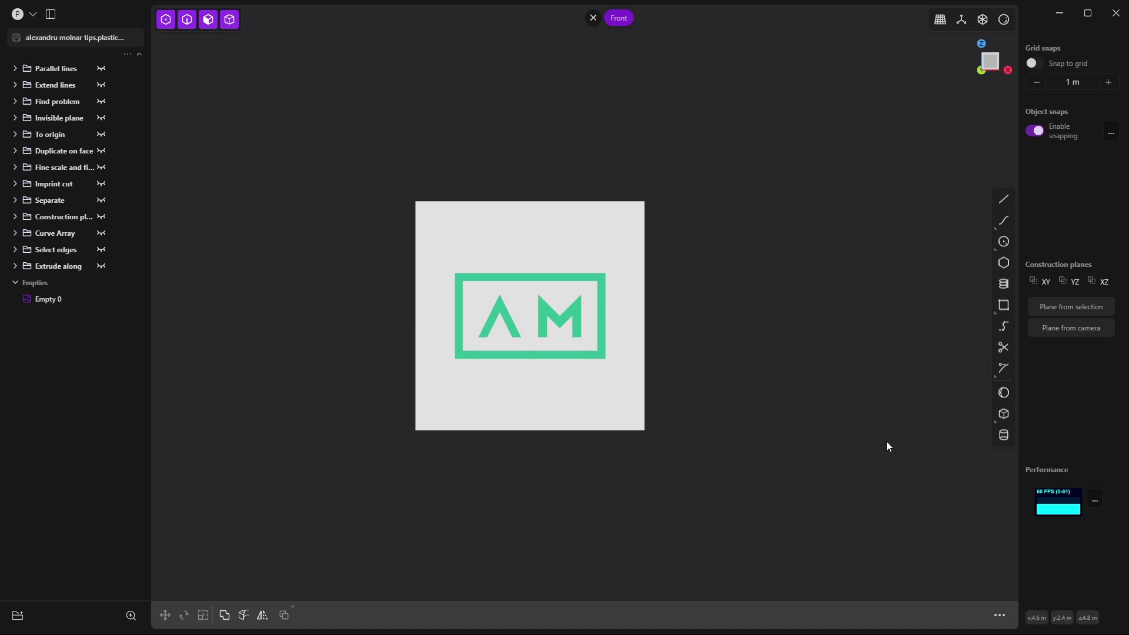
Step: Delete the AM logo reference image from the scene
click(428, 292)
key(Delete)
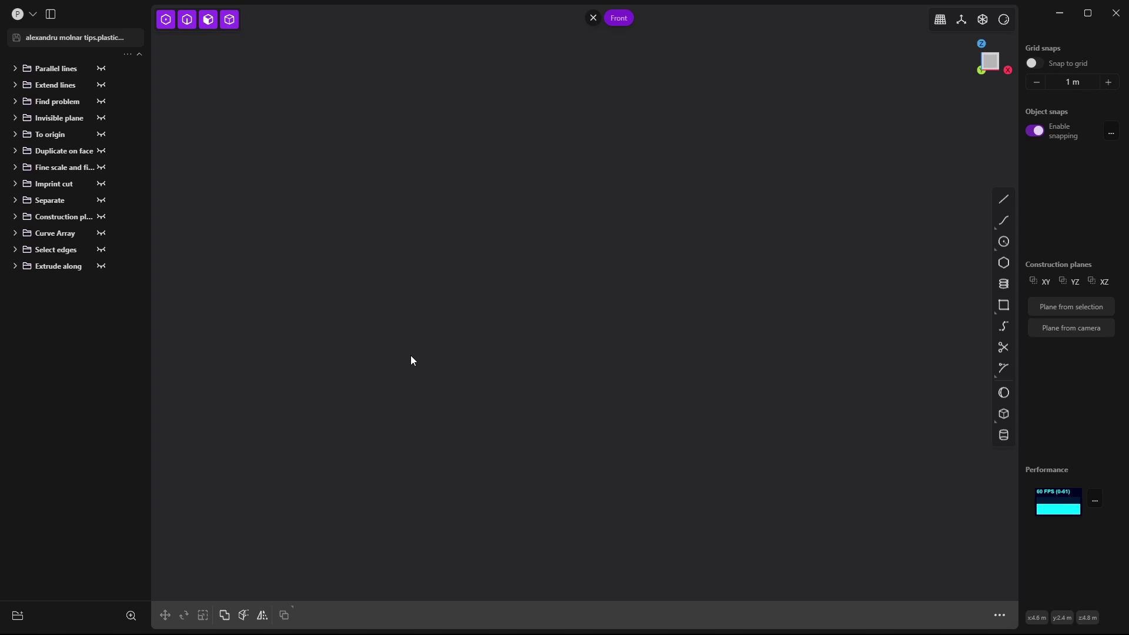
key(Tab)
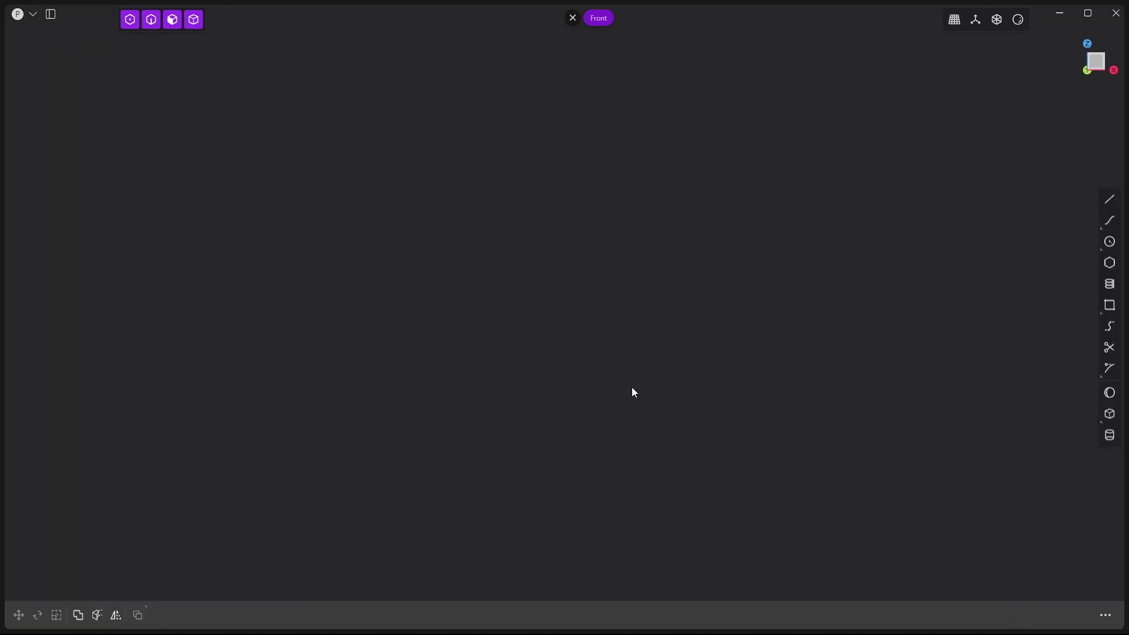
key(Tab)
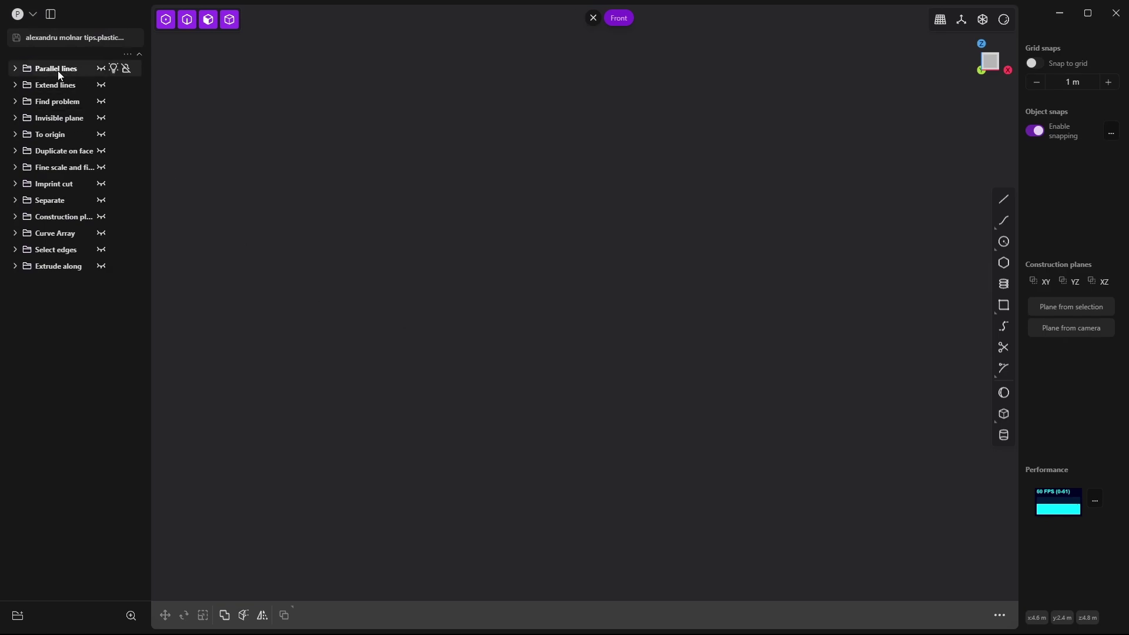
Step: Show the Parallel lines group and draw a line about 4.45 m long, parallel to the long diagonal and ending on the shorter line
click(100, 69)
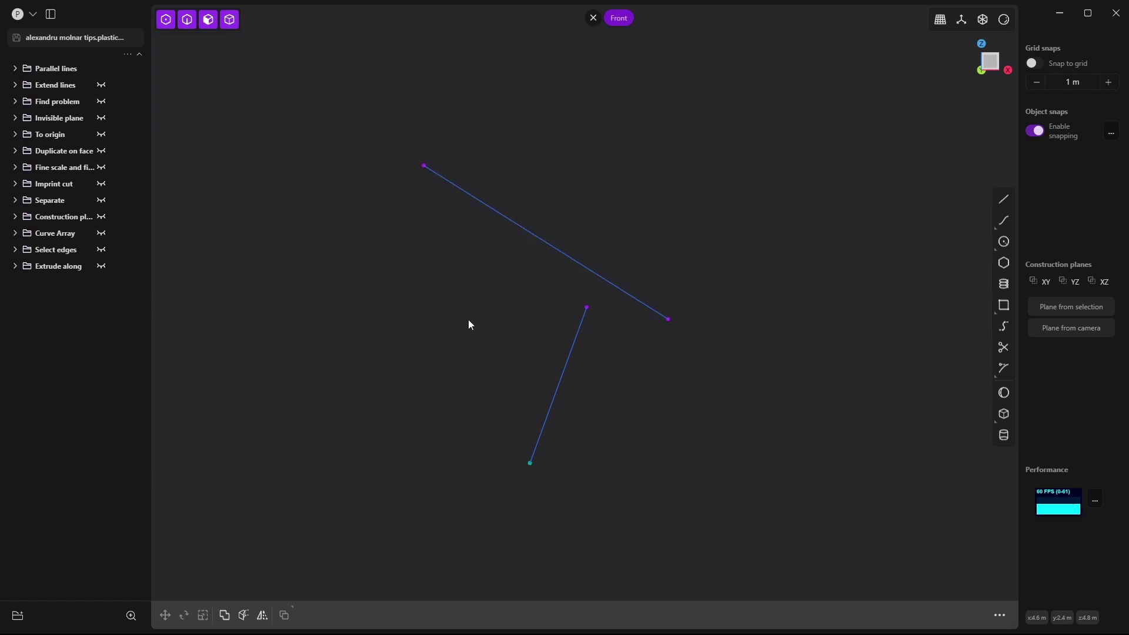
key(l)
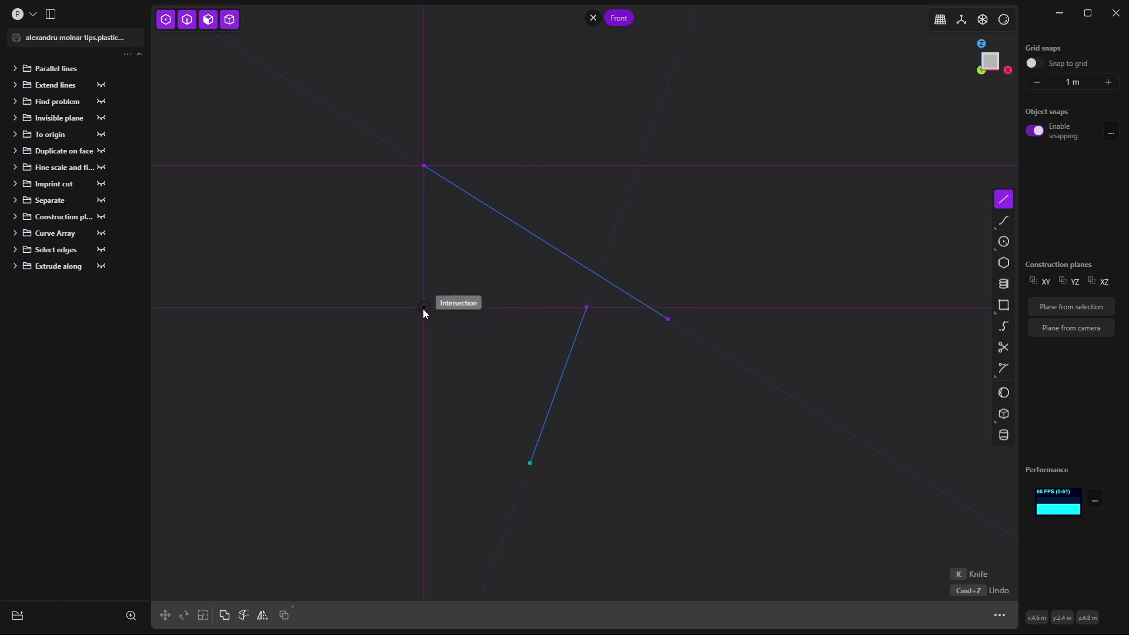
click(423, 307)
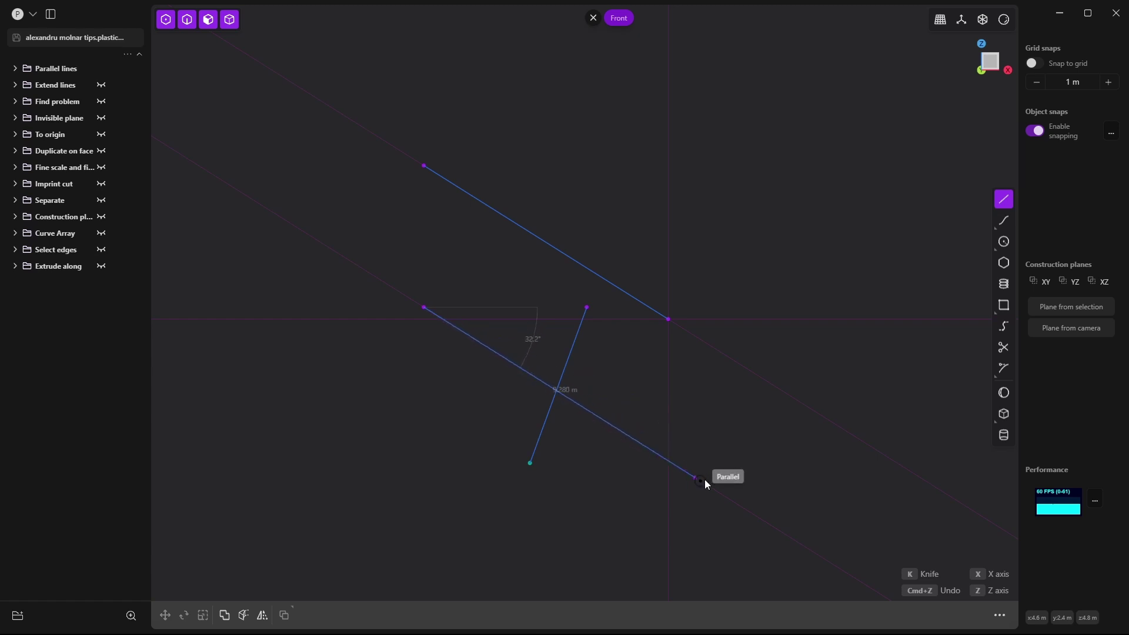
click(557, 391)
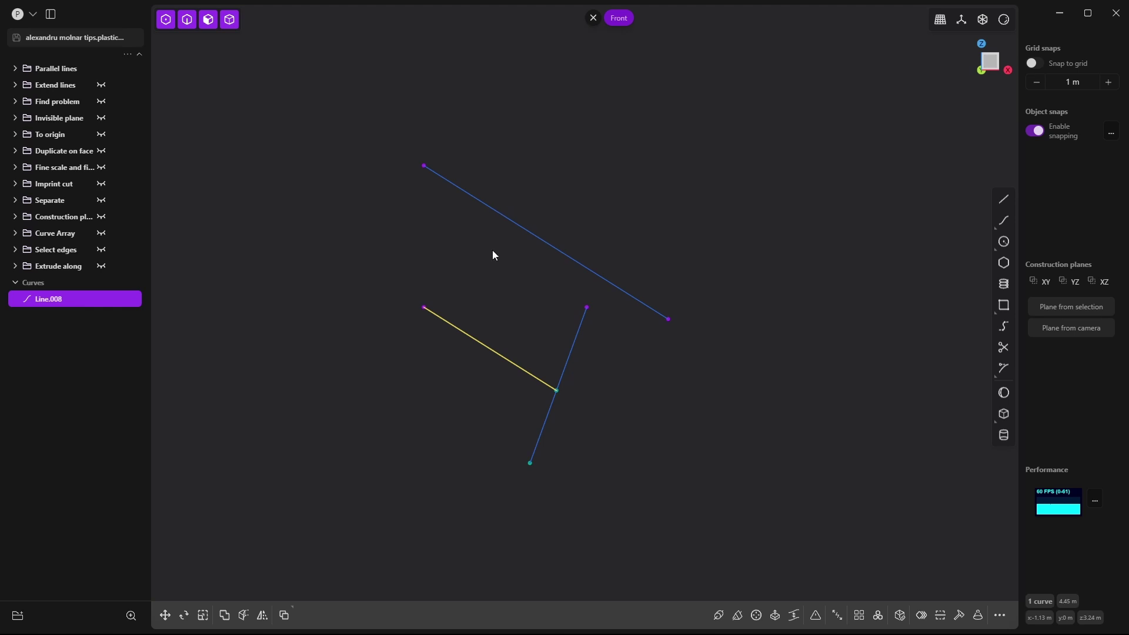
Step: Delete all curves of the Parallel lines demo and show the Extend lines group
click(476, 266)
scroll(495, 284, up, 2)
shift+middle_drag(495, 283, 445, 309)
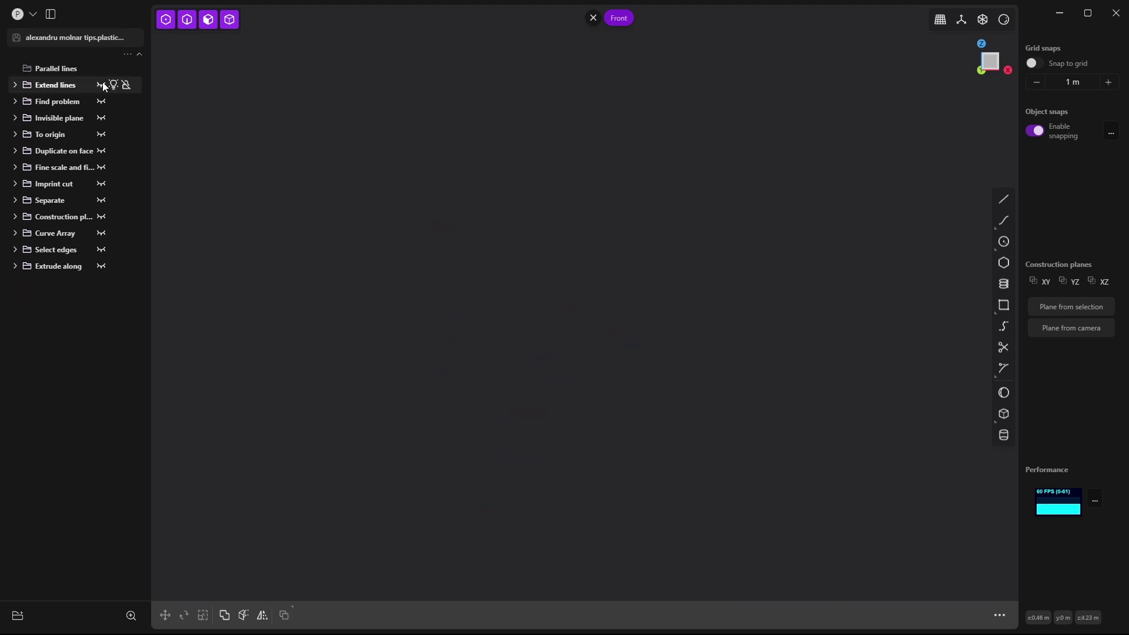
click(102, 85)
scroll(341, 297, down, 1)
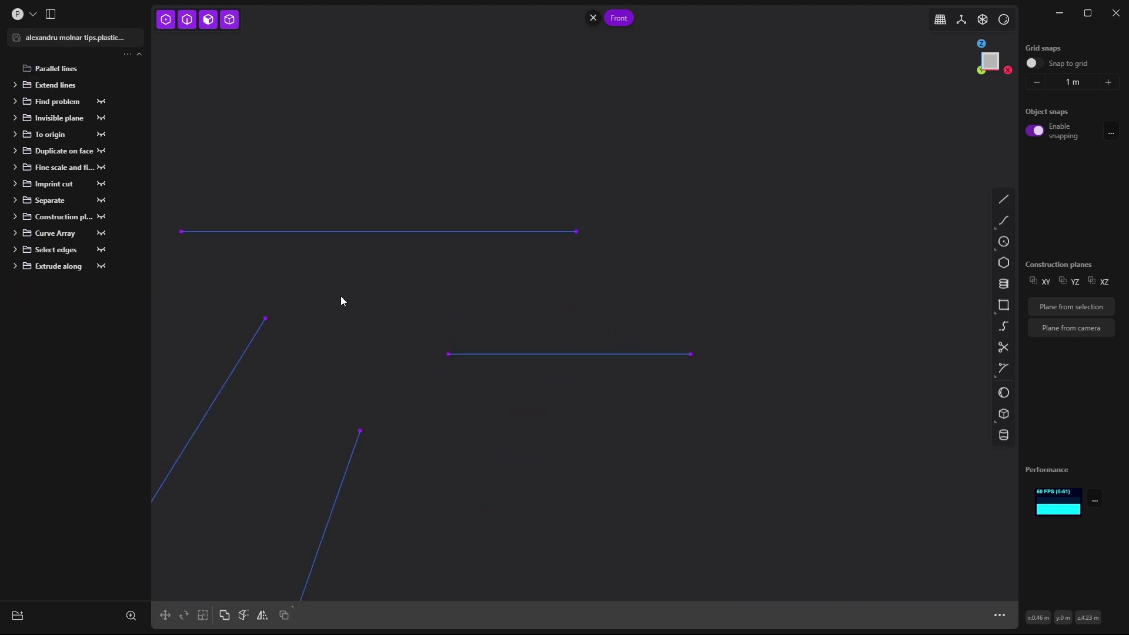
Step: Extend the short horizontal line and the steep line beside it into a corner by scaling their facing endpoints to 0 about their projected intersection
shift+middle_drag(349, 342, 438, 286)
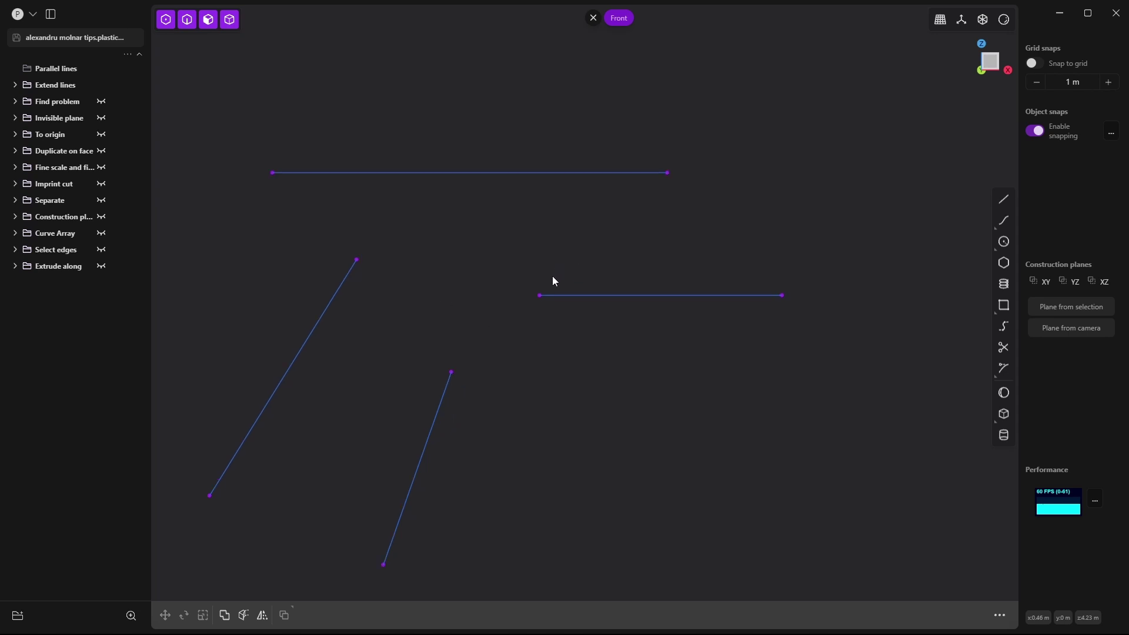
drag(562, 262, 414, 379)
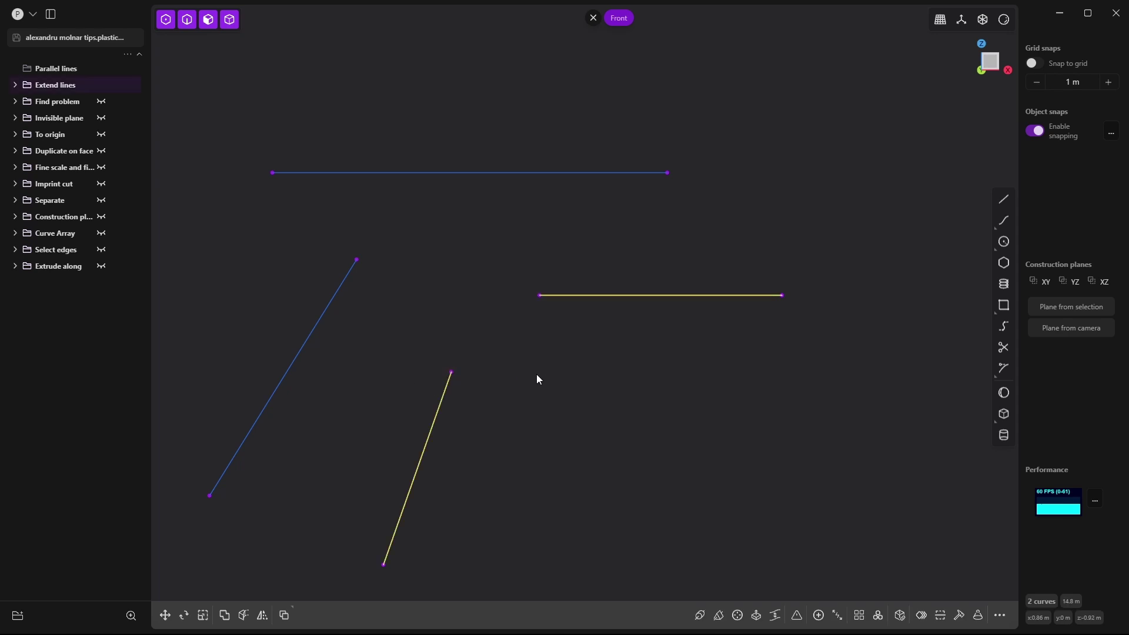
click(511, 376)
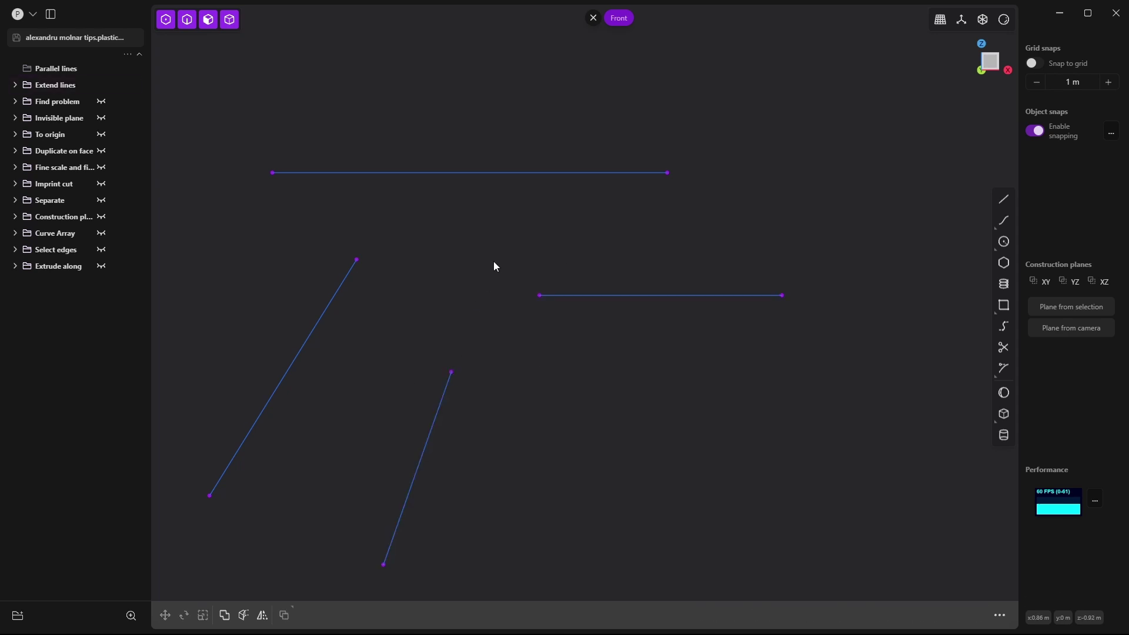
key(ctrl+a)
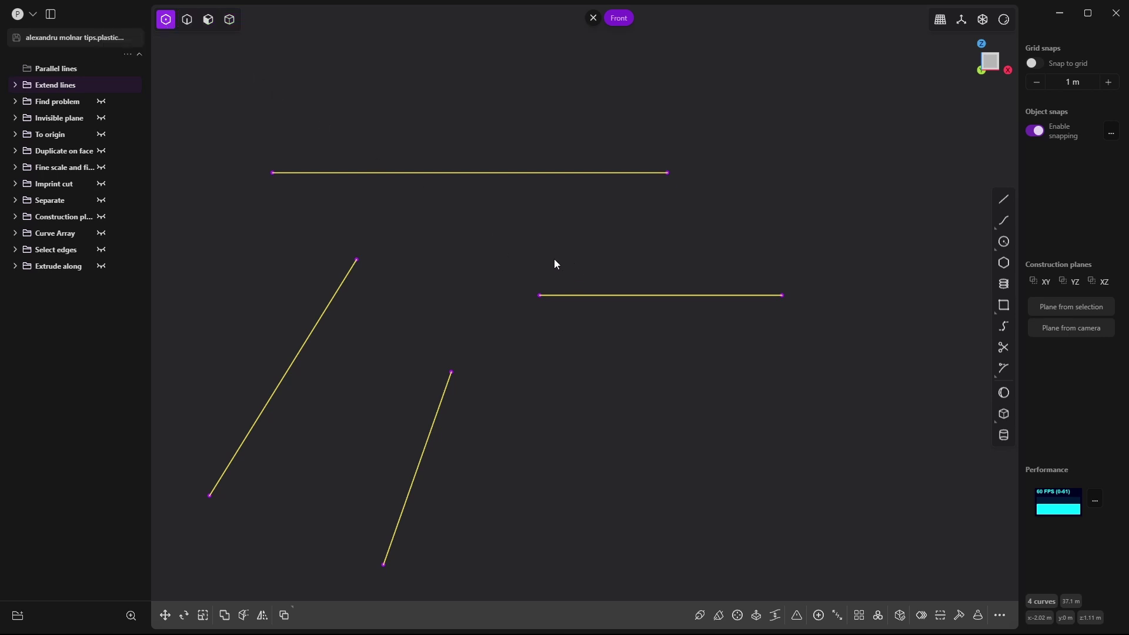
drag(554, 263, 441, 377)
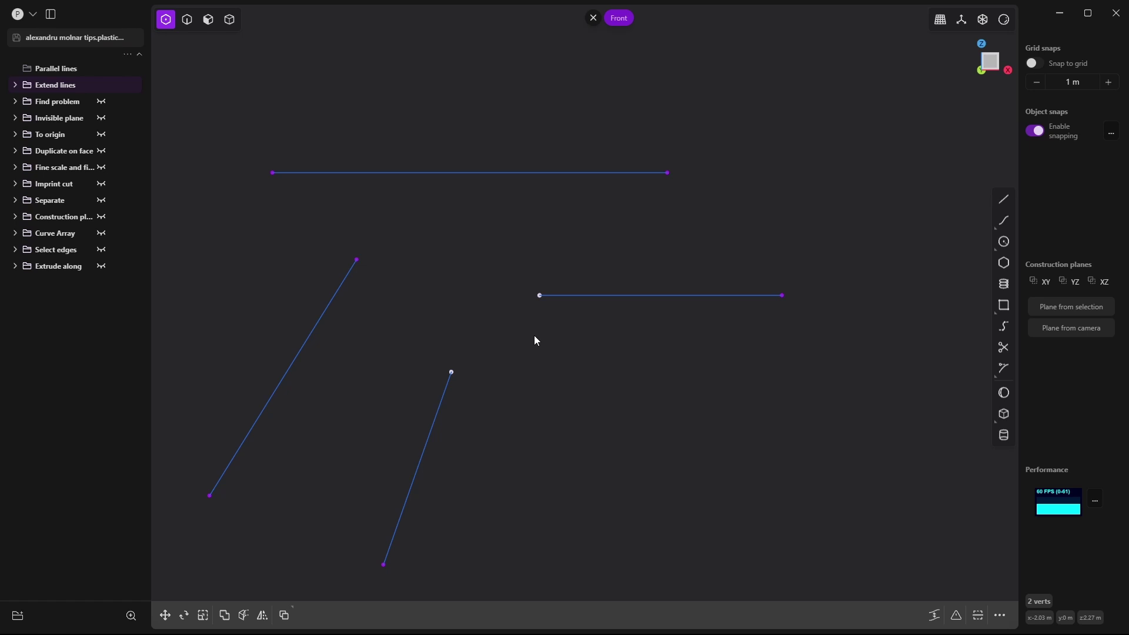
key(s)
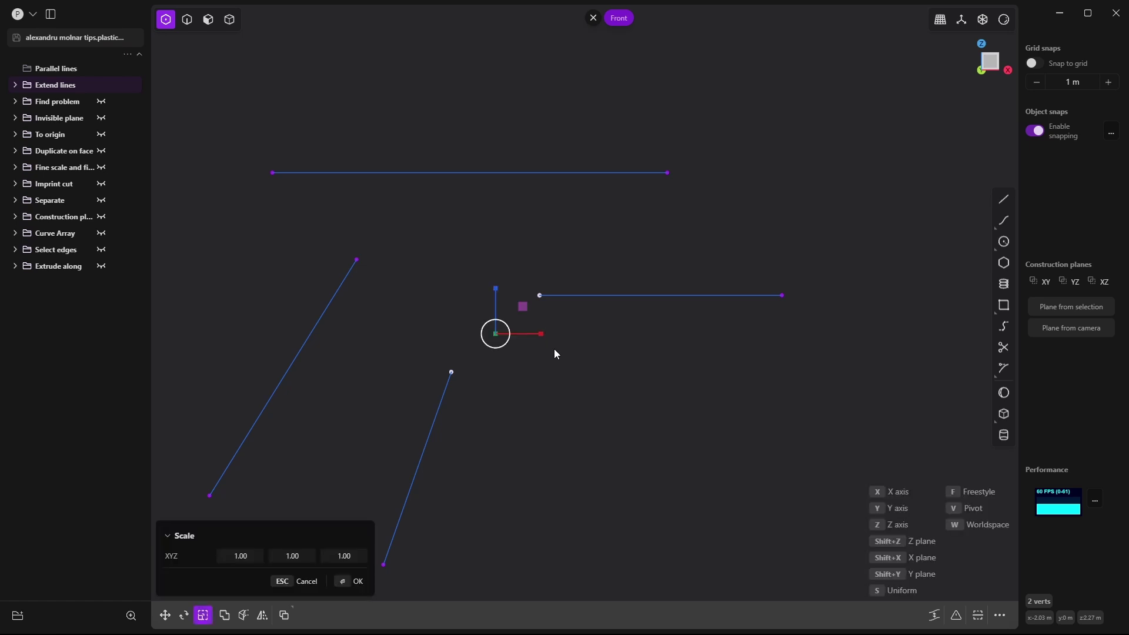
key(v)
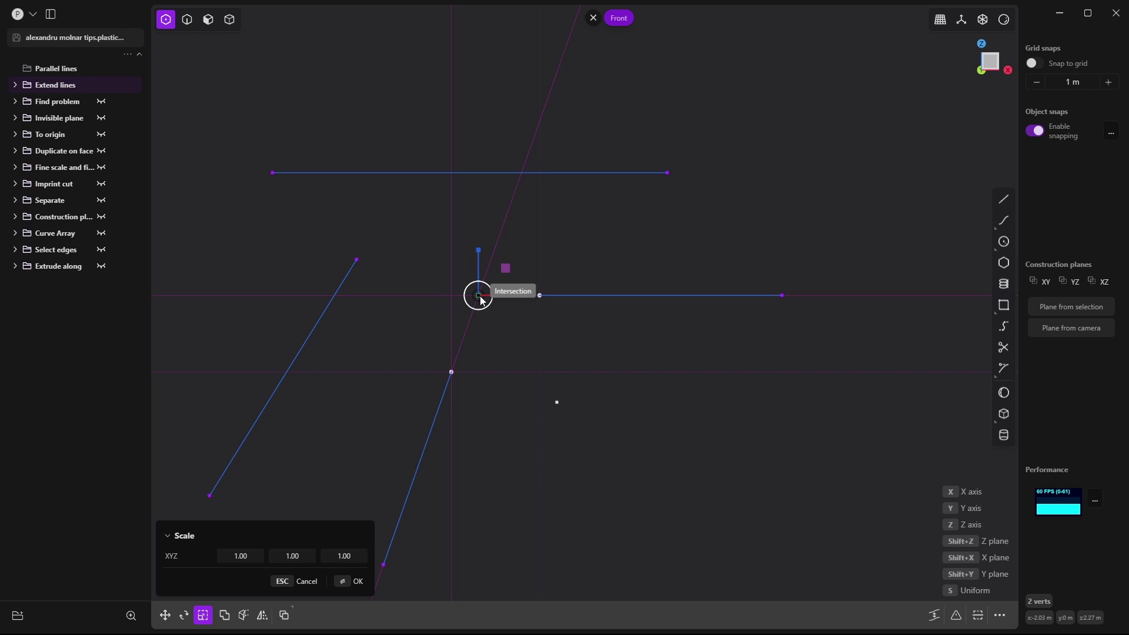
click(479, 297)
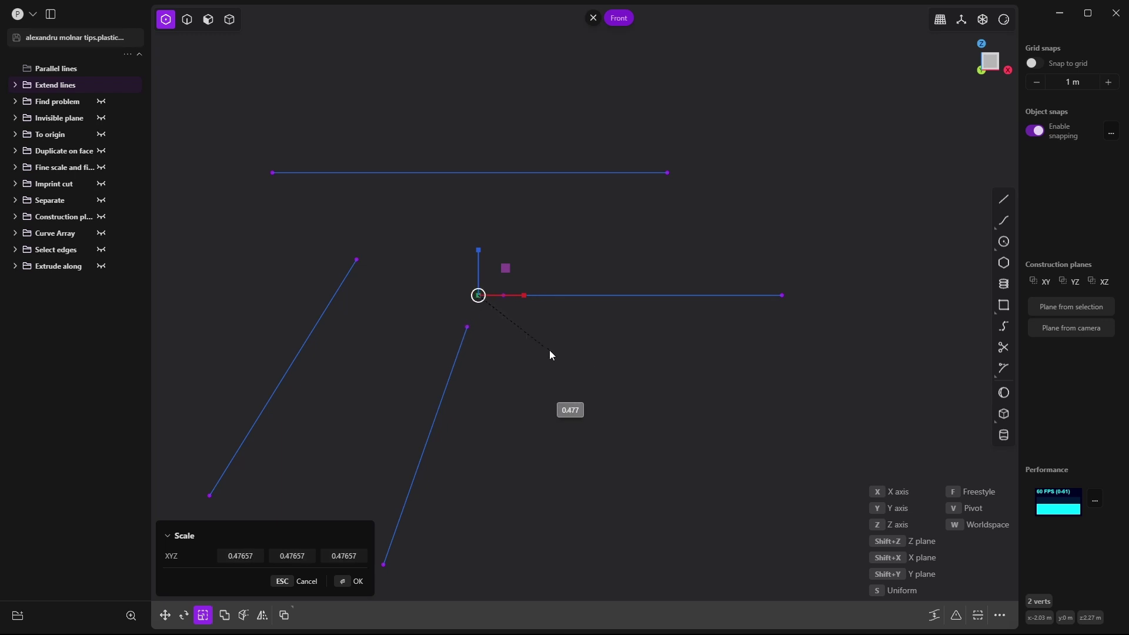
text(0)
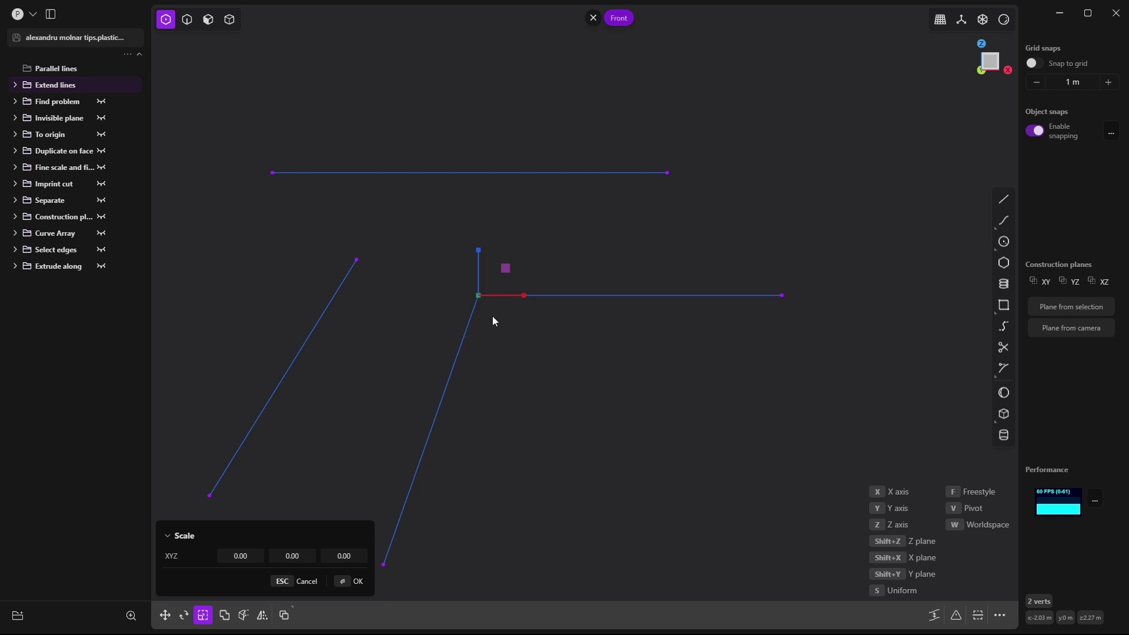
key(Return)
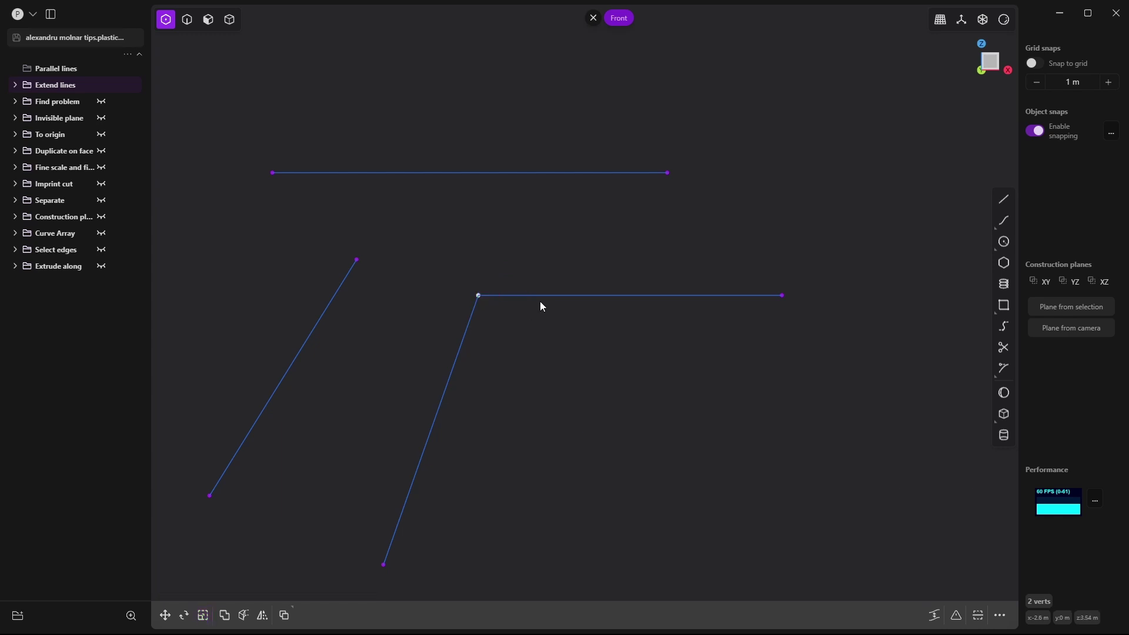
Step: Join the two lines that meet at the new corner into a single curve
key(2)
drag(534, 265, 454, 322)
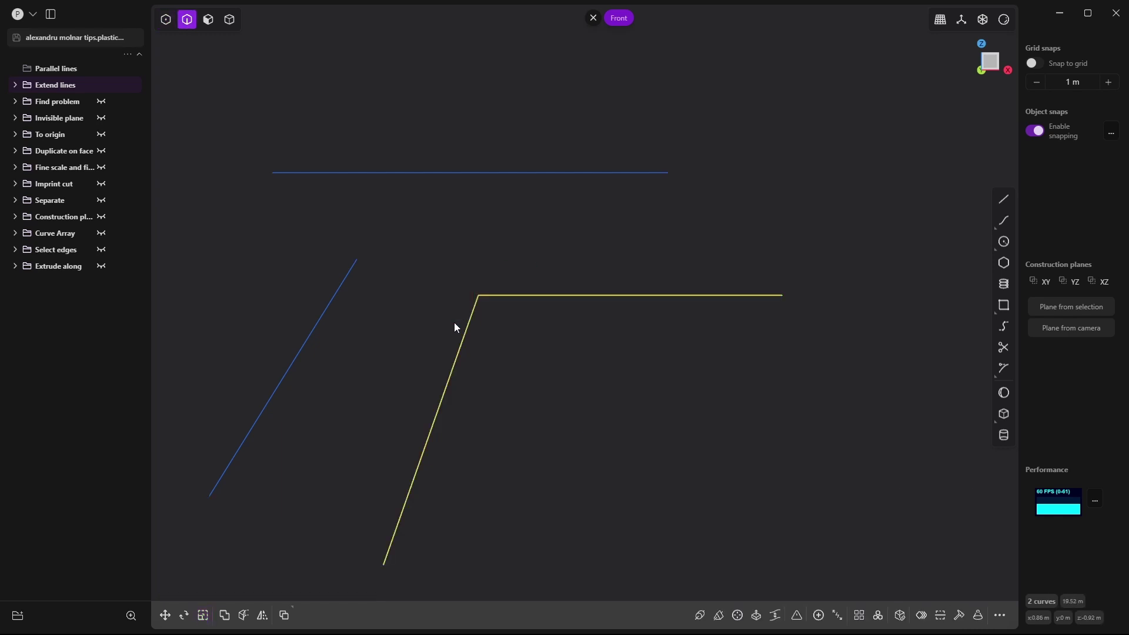
key(j)
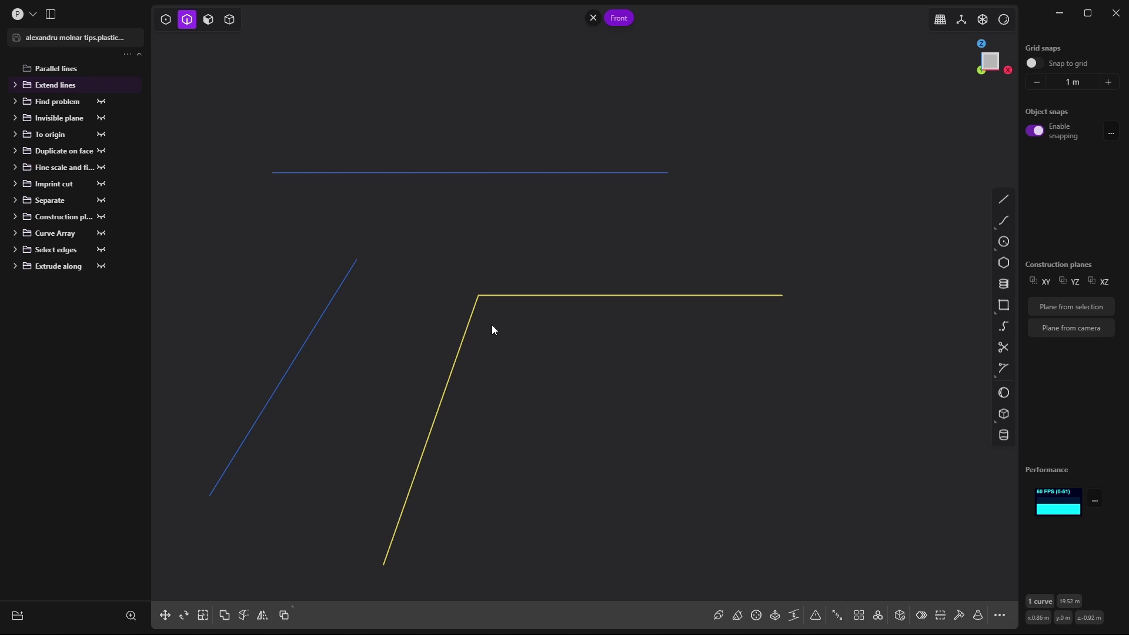
Step: Fillet the corner vertex of the joined curve by about 2.52 m
key(1)
drag(510, 259, 425, 240)
key(f)
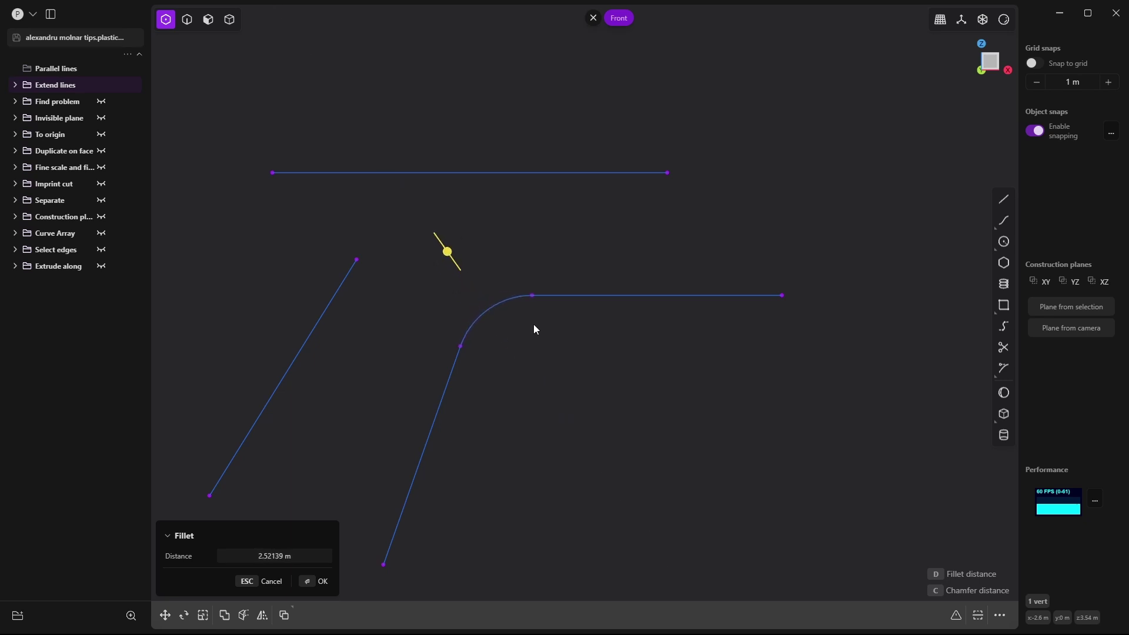
key(Return)
scroll(521, 305, down, 1)
shift+middle_drag(463, 269, 494, 308)
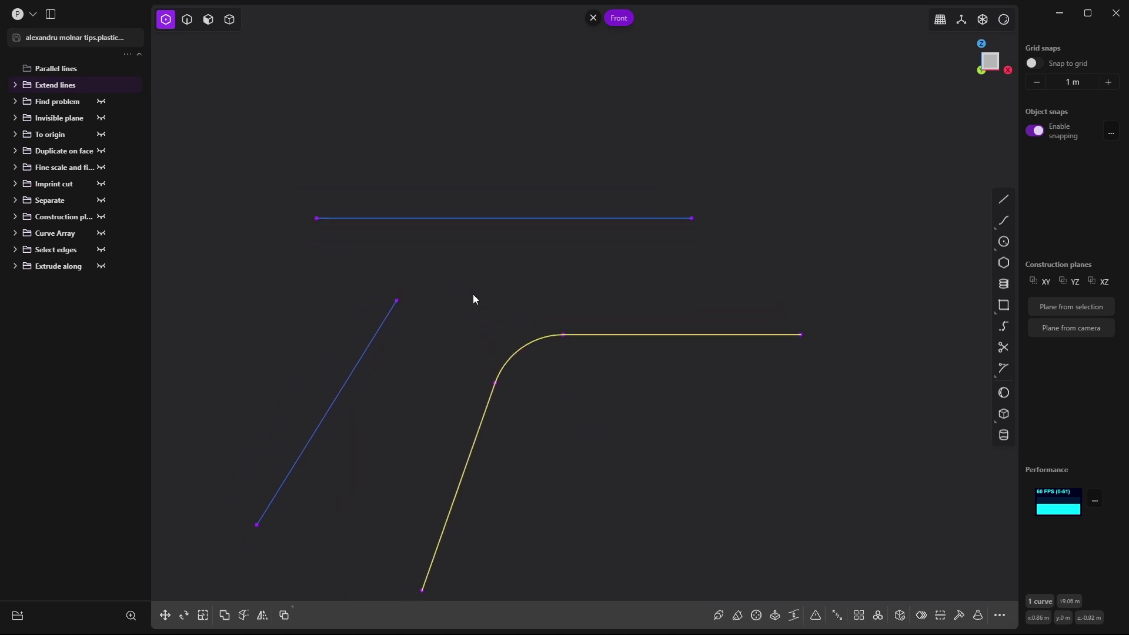
click(473, 295)
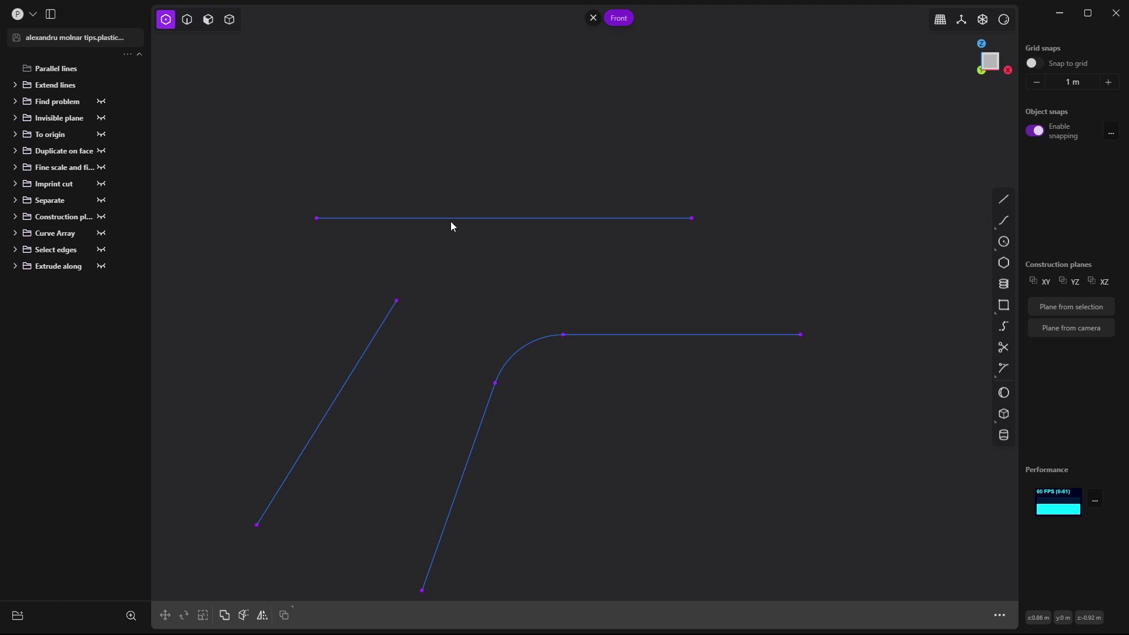
Step: Extend the remaining slanted line to the upper horizontal line by scaling its upper endpoint onto a pivot at their projected intersection
scroll(434, 293, down, 2)
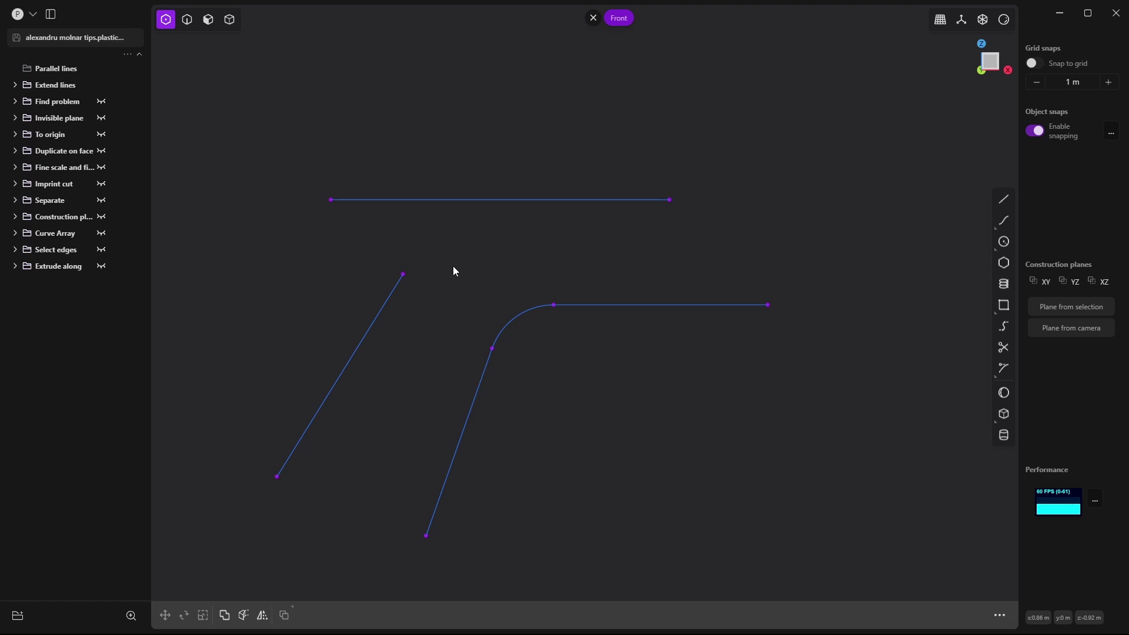
click(403, 274)
shift+middle_drag(466, 262, 442, 320)
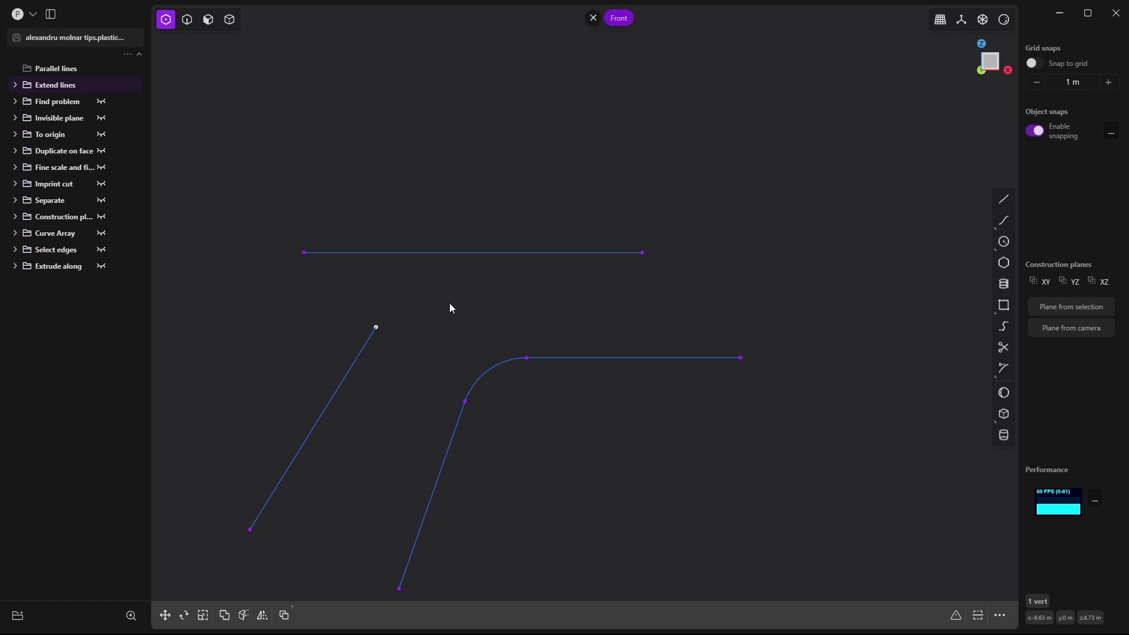
key(s)
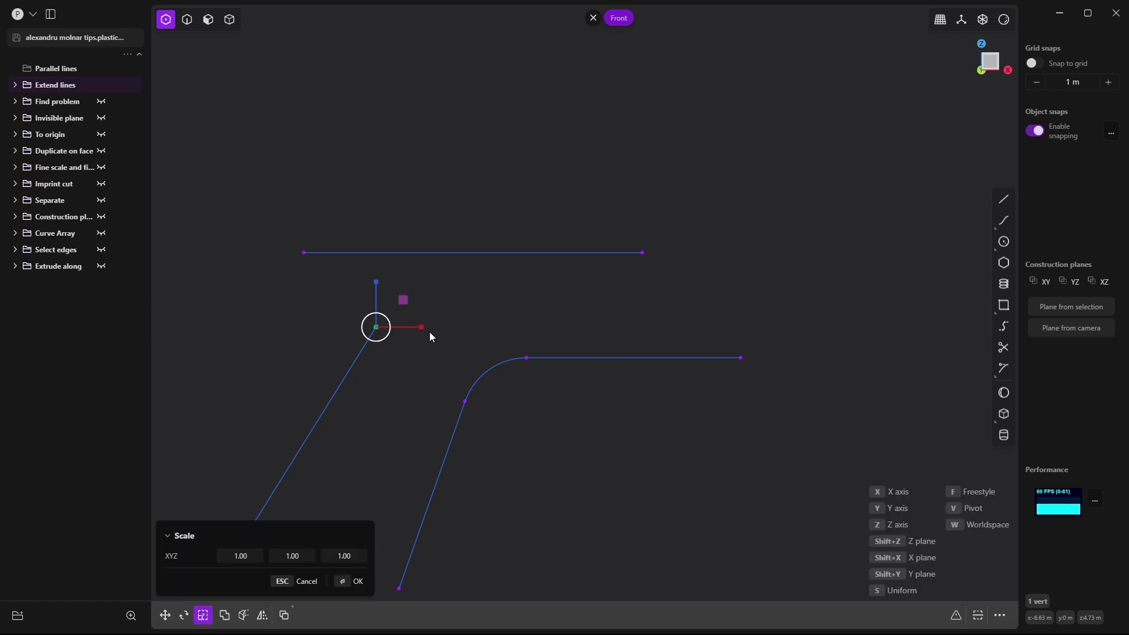
key(v)
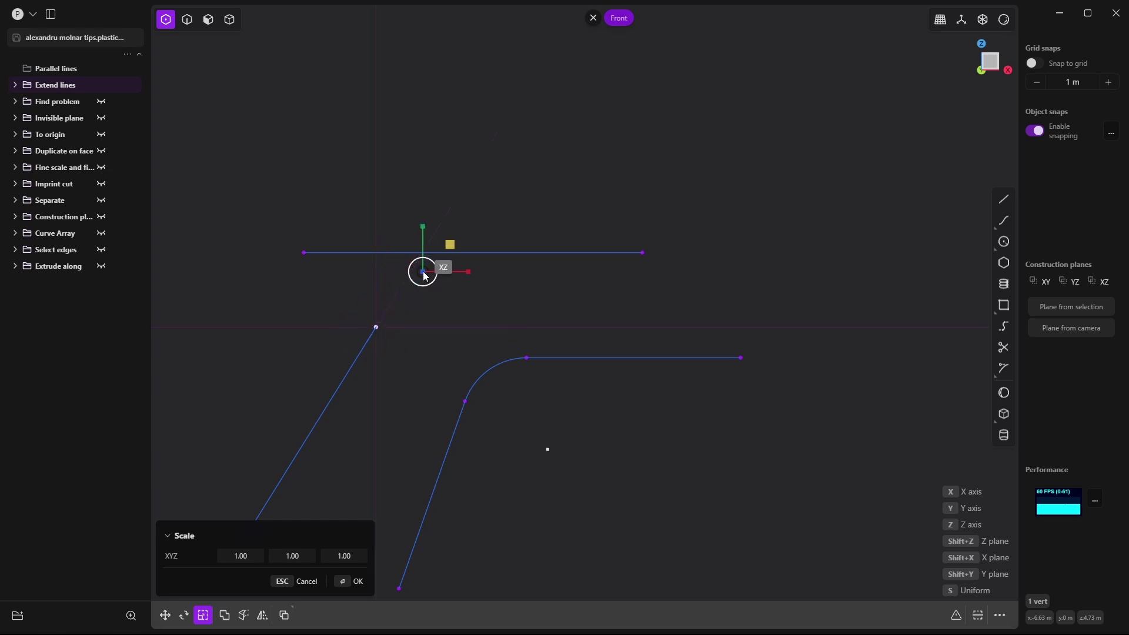
click(423, 255)
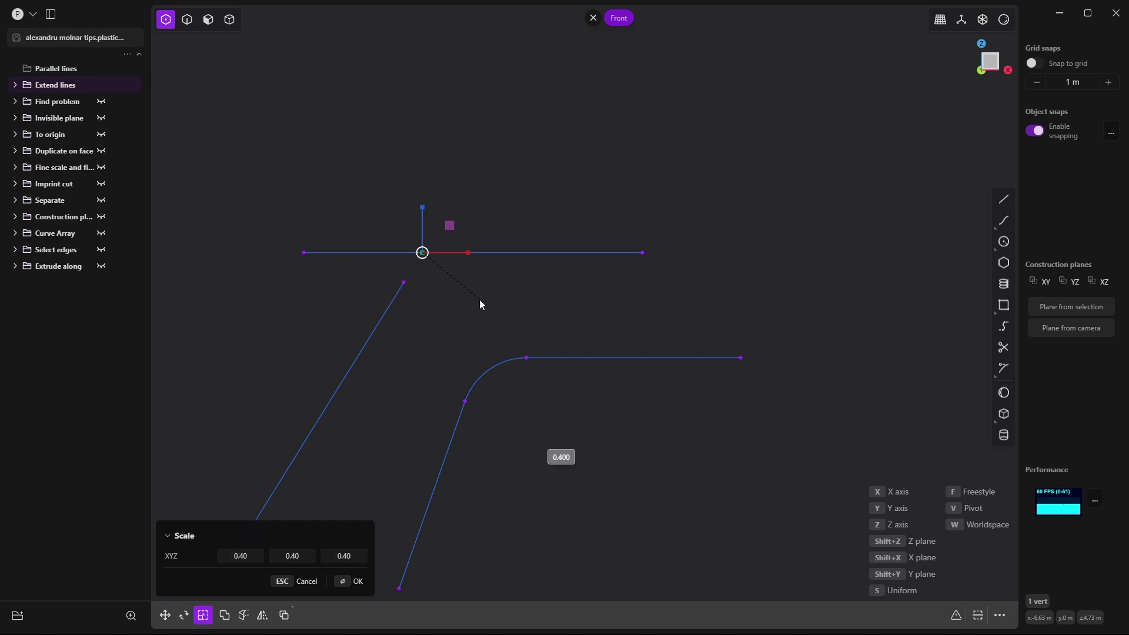
click(433, 268)
click(459, 301)
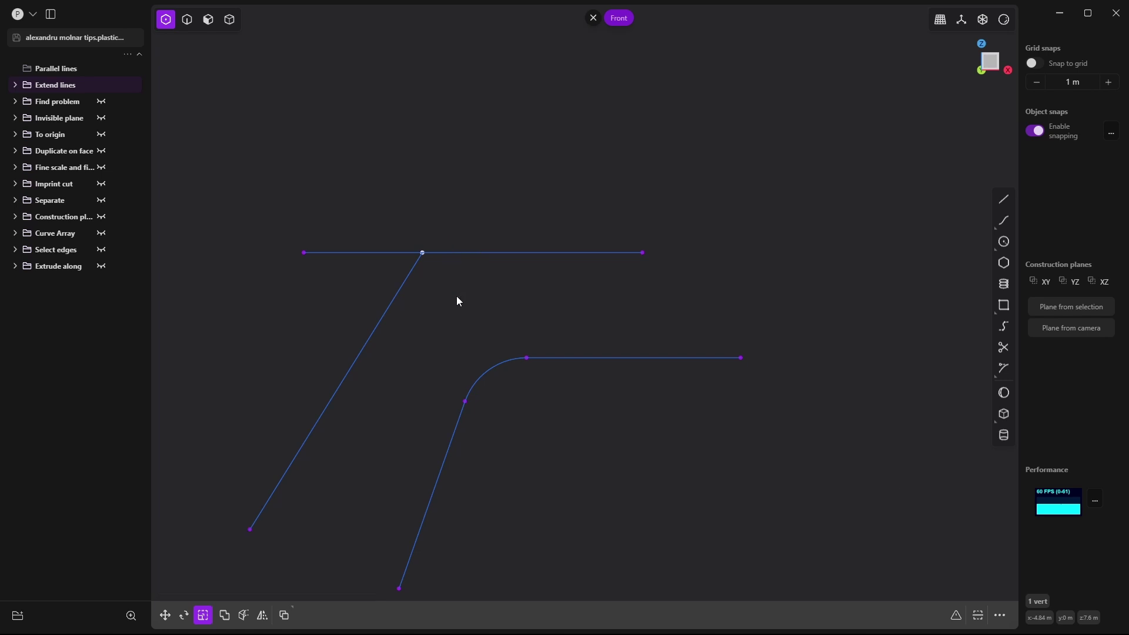
scroll(460, 298, down, 3)
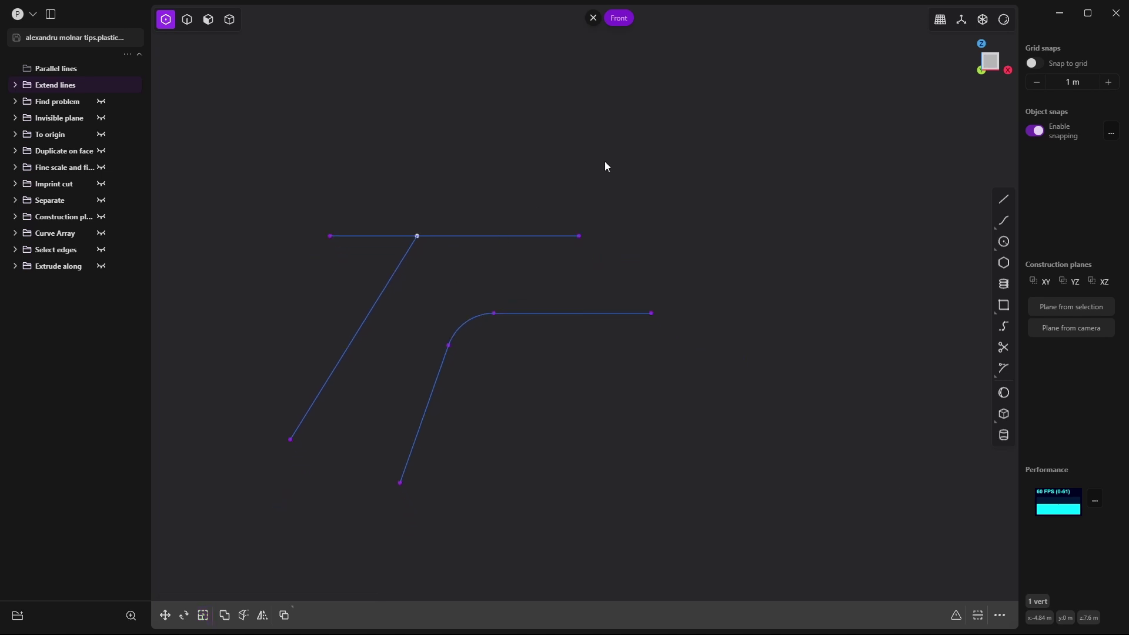
Step: Replace the visible Extend lines group with the expanded Find problem group and restrict selection to whole bodies
click(127, 85)
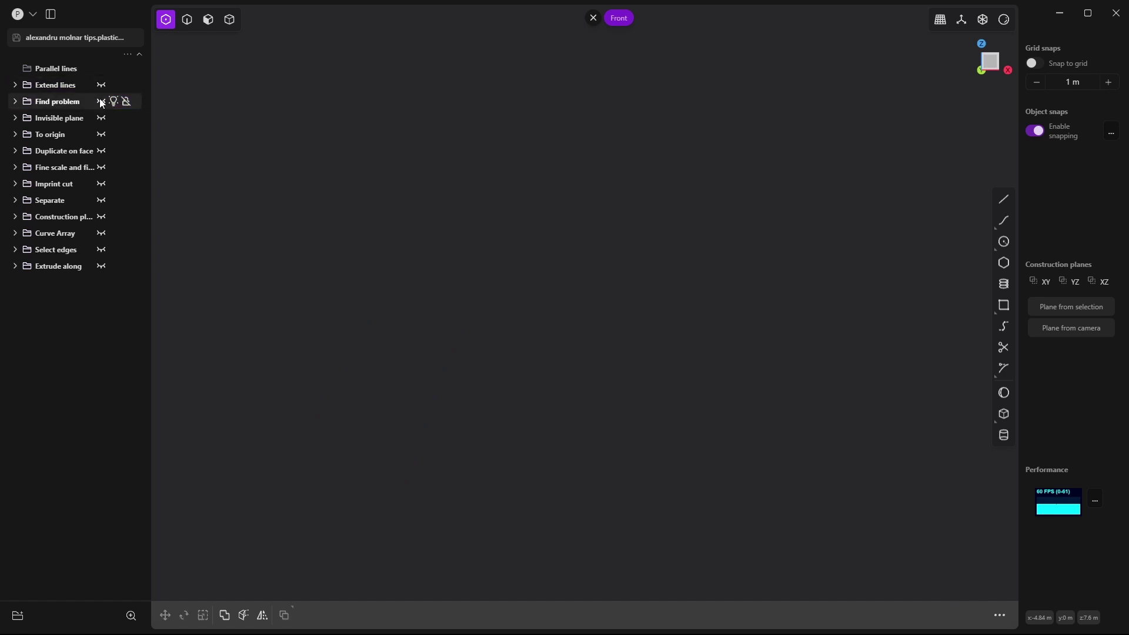
click(101, 102)
scroll(496, 336, up, 3)
shift+middle_drag(485, 392, 454, 336)
click(15, 101)
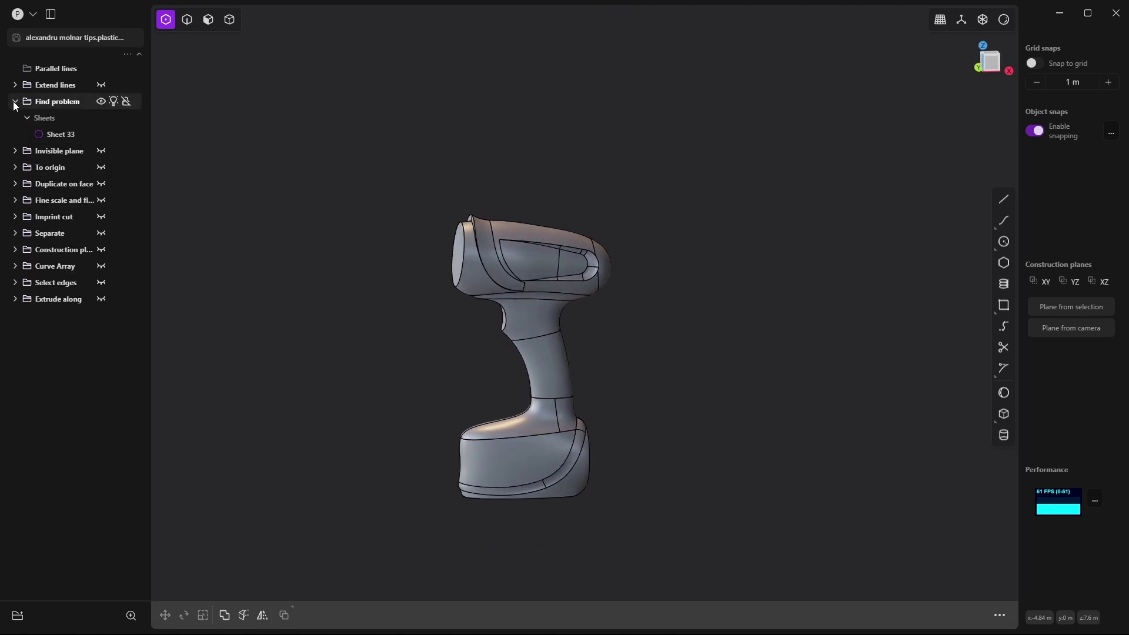
click(58, 137)
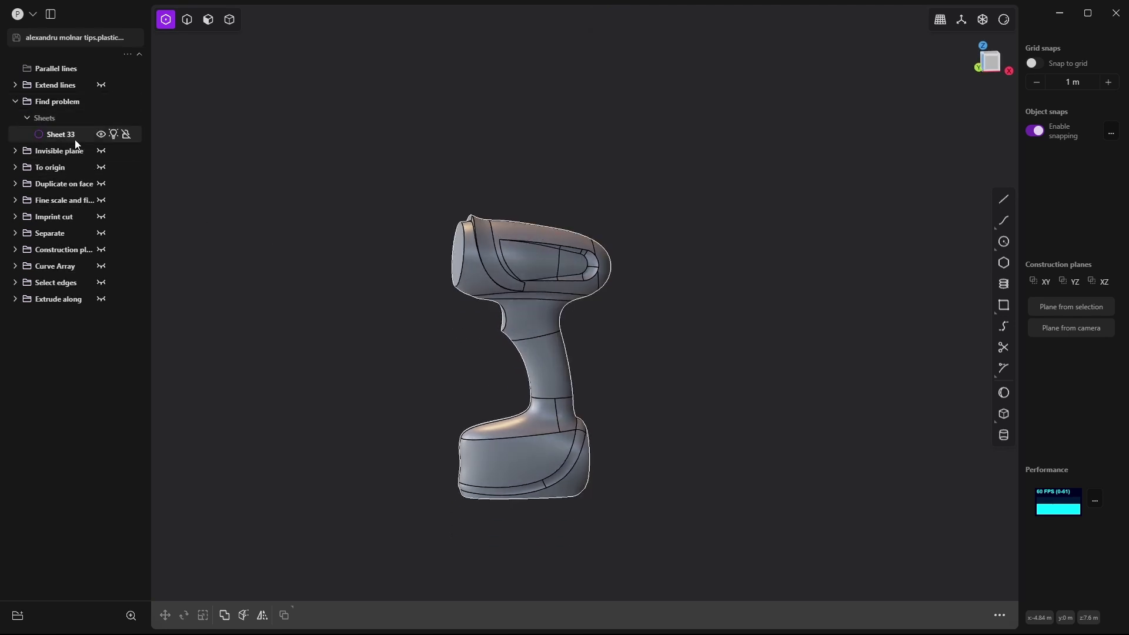
mouse_move(493, 257)
middle_down()
mouse_move(546, 284)
mouse_move(523, 259)
mouse_move(497, 254)
mouse_move(518, 226)
mouse_move(590, 240)
mouse_move(542, 275)
mouse_move(509, 272)
middle_up()
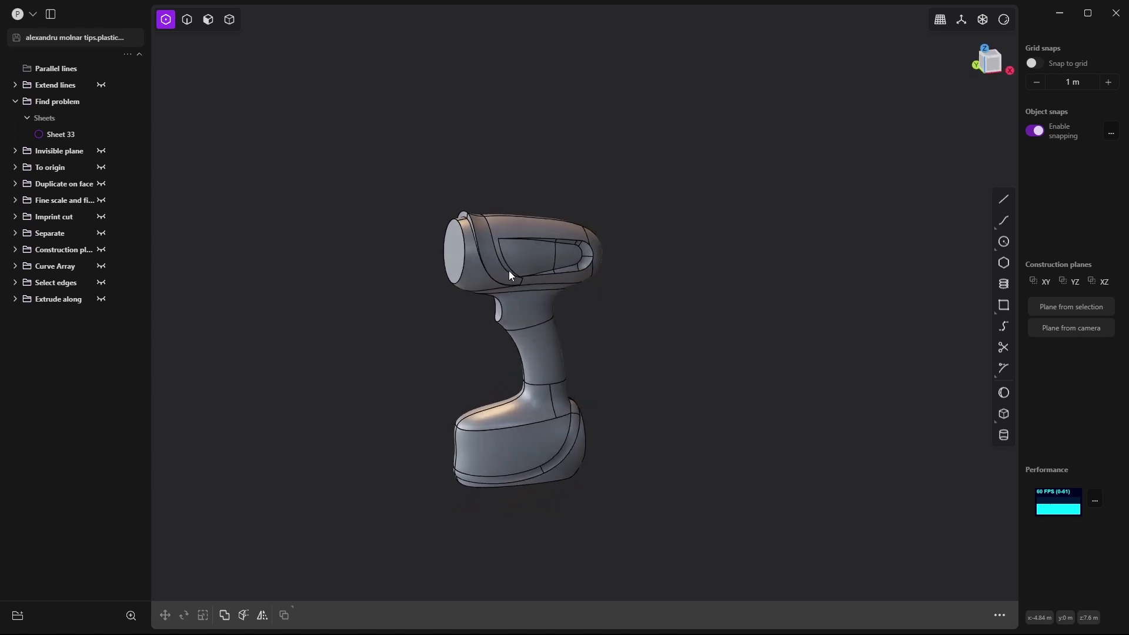
key(4)
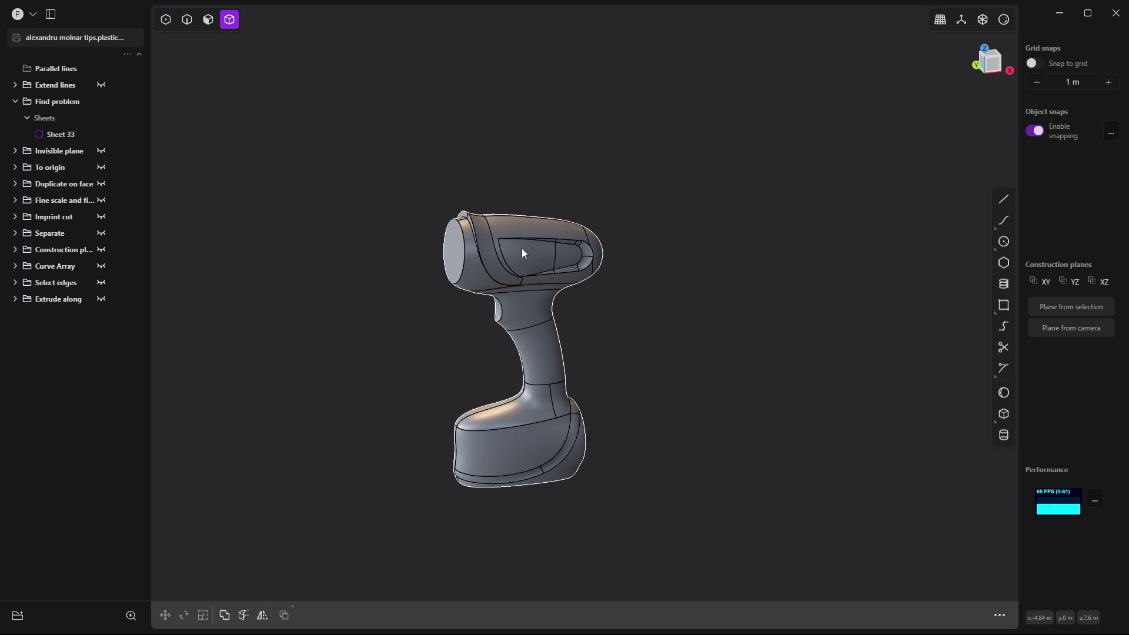
Step: Run Find Boundary Edges on the drill-shaped sheet body
click(521, 248)
middle_drag(515, 291, 515, 339)
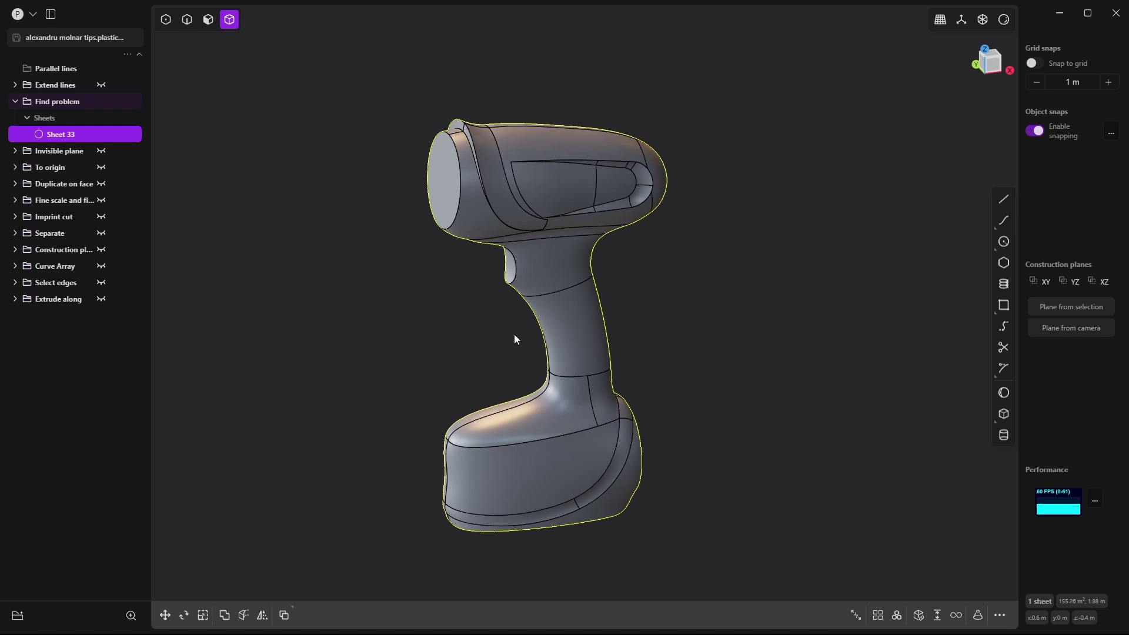
key(space)
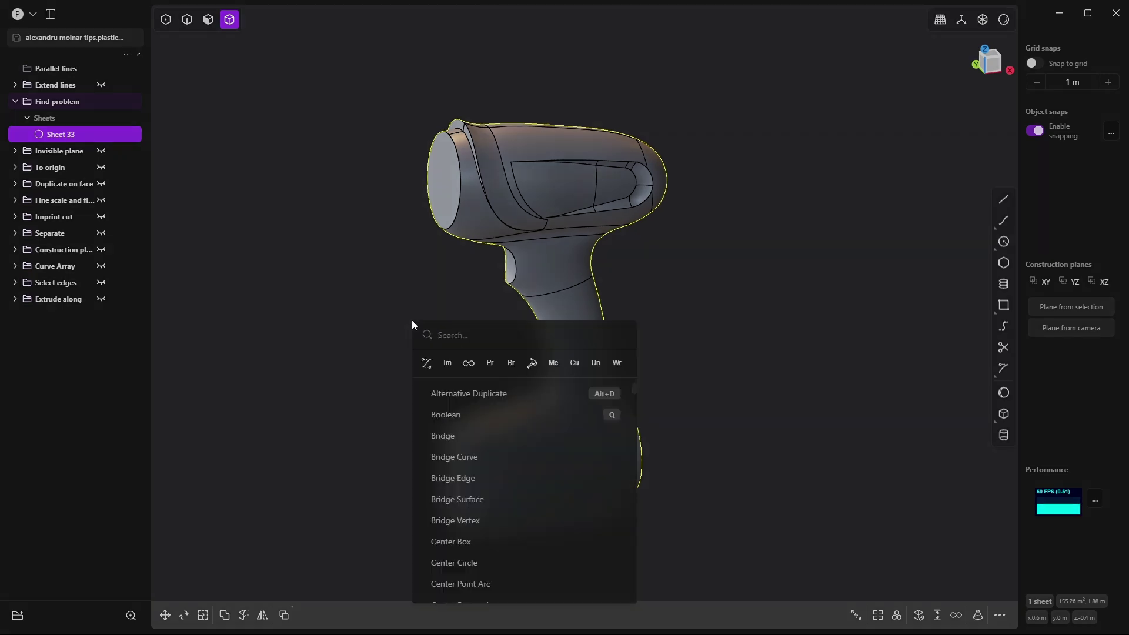
text(fin)
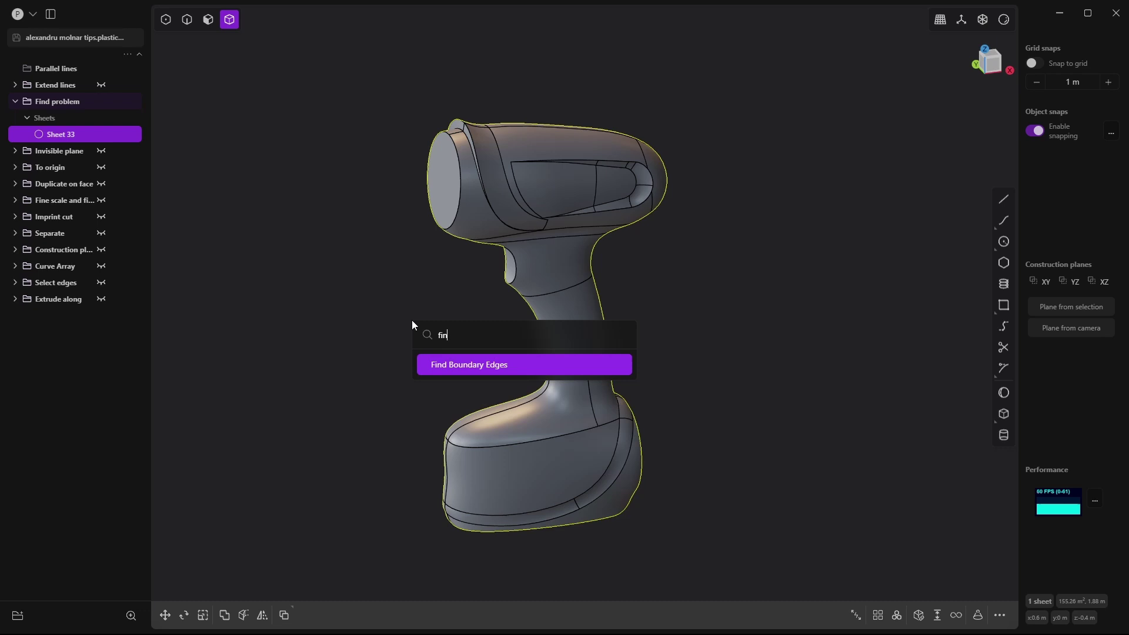
click(462, 365)
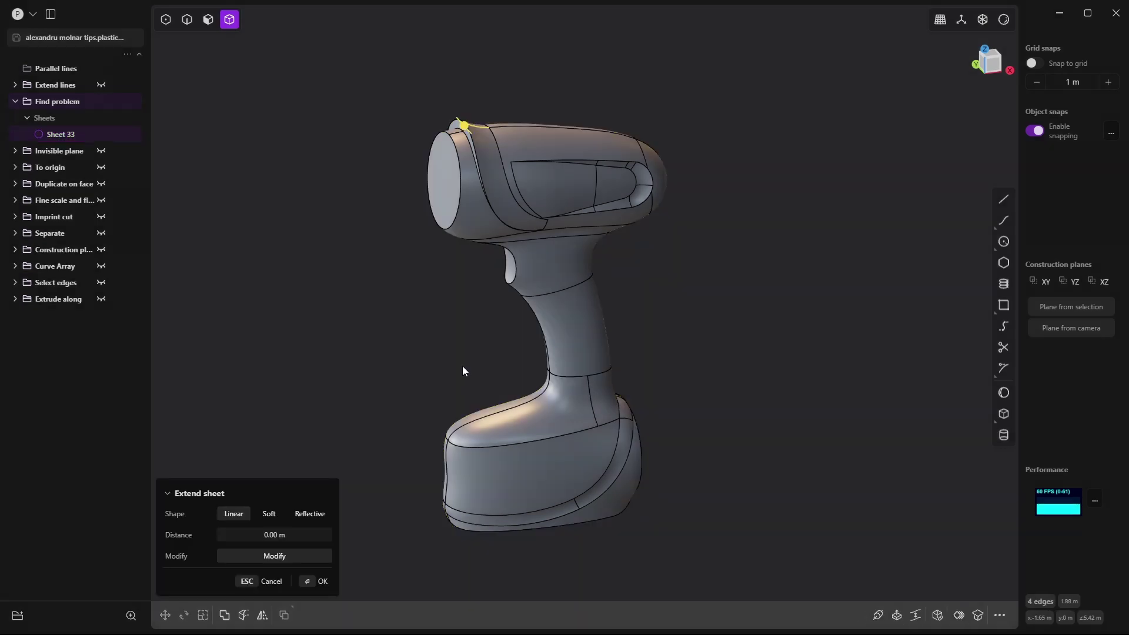
Step: Examine the boundary edges highlighted near the top of the drill head, and leave the Extend sheet command without applying it
middle_drag(457, 126, 450, 263)
scroll(473, 258, up, 5)
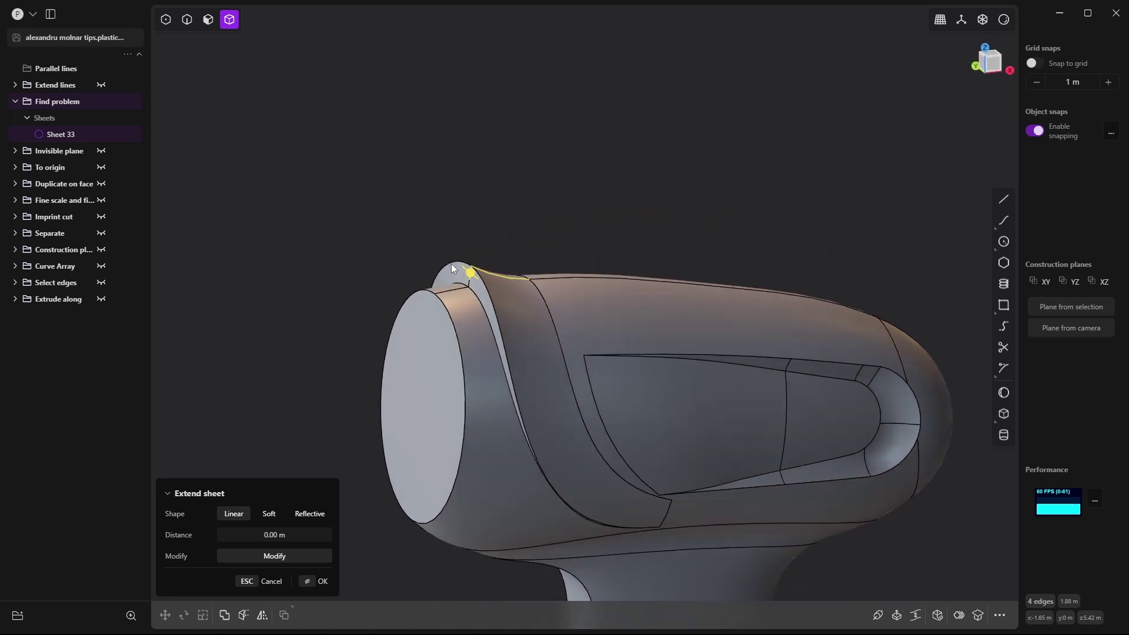
scroll(455, 262, down, 3)
scroll(458, 264, up, 5)
scroll(460, 270, down, 3)
scroll(461, 273, down, 5)
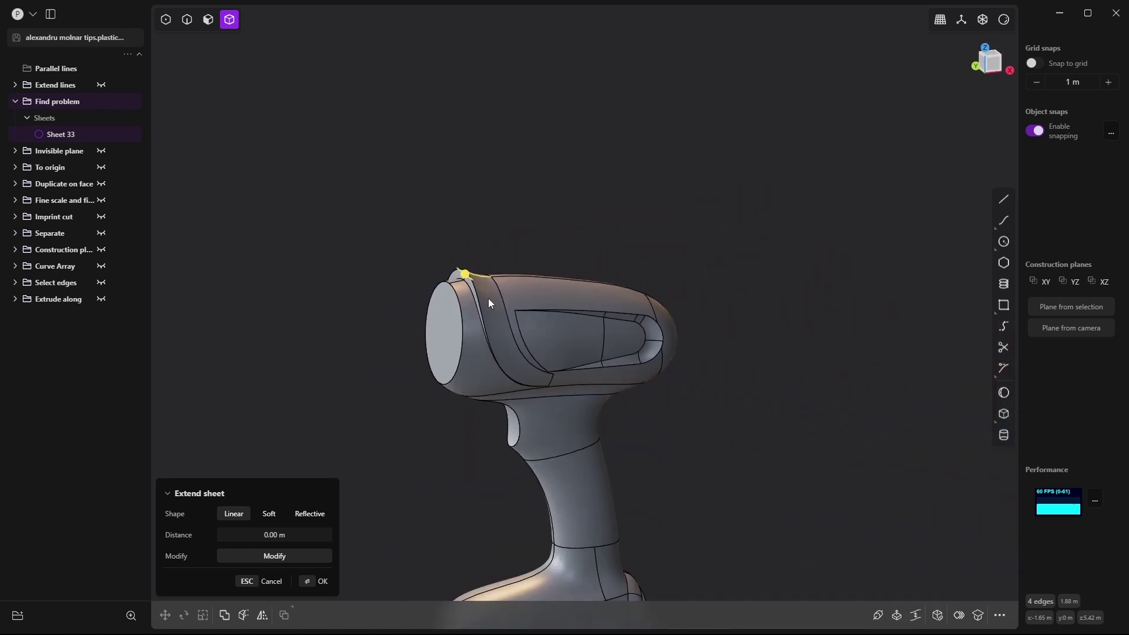
shift+middle_drag(535, 403, 536, 263)
scroll(535, 263, down, 2)
scroll(492, 275, up, 1)
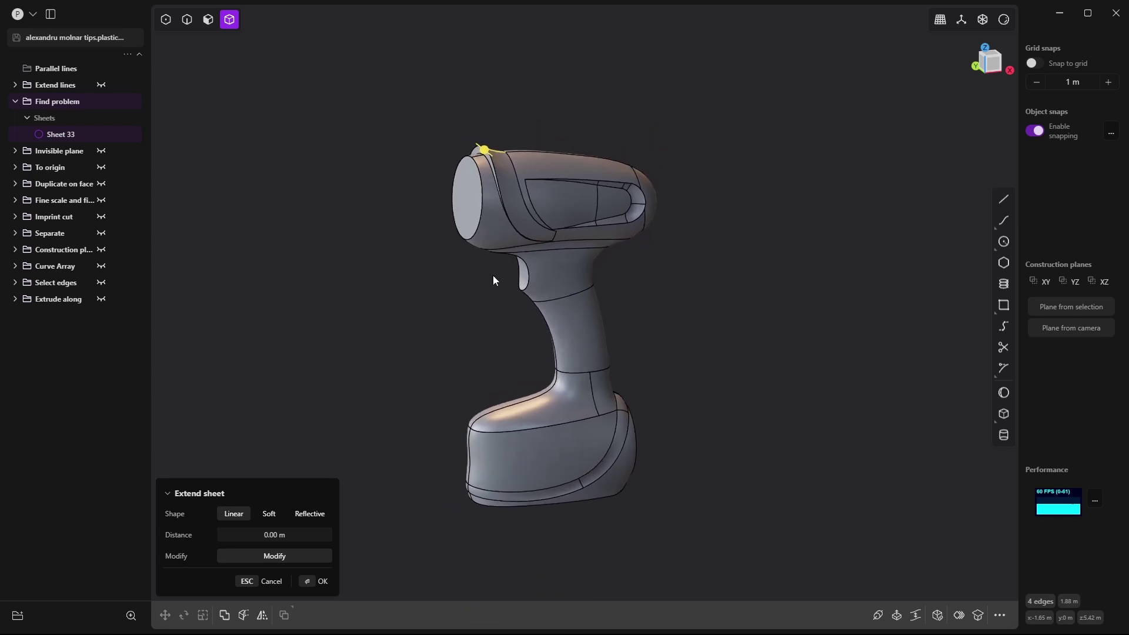
key(Escape)
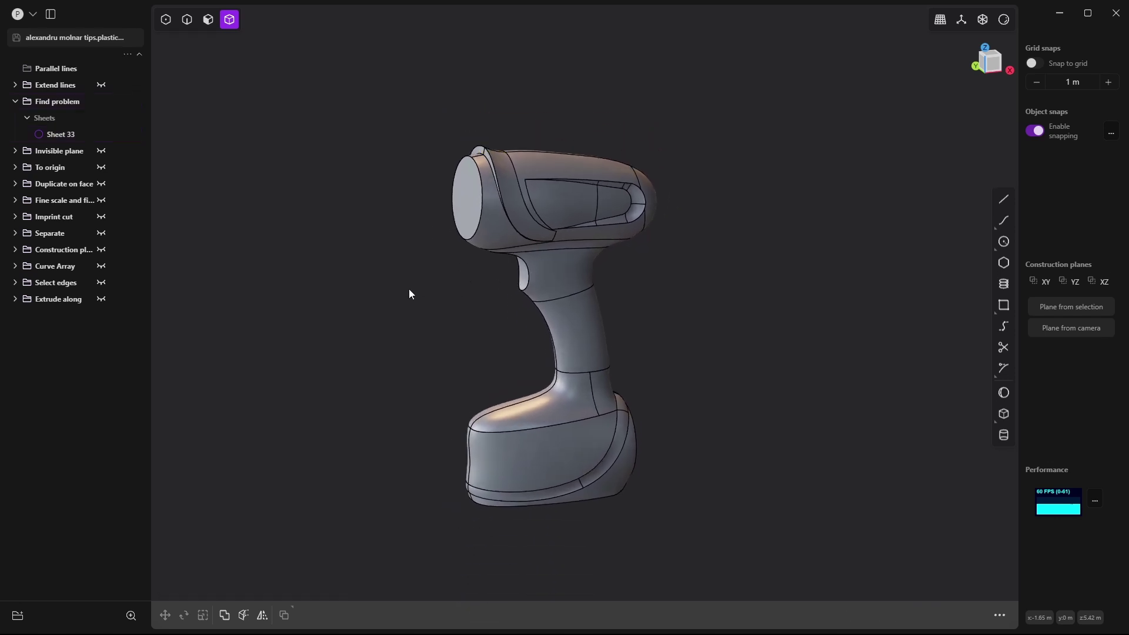
Step: Look up the favorites and shortcut options offered for the Bridge Edge command, and dismiss them
key(f)
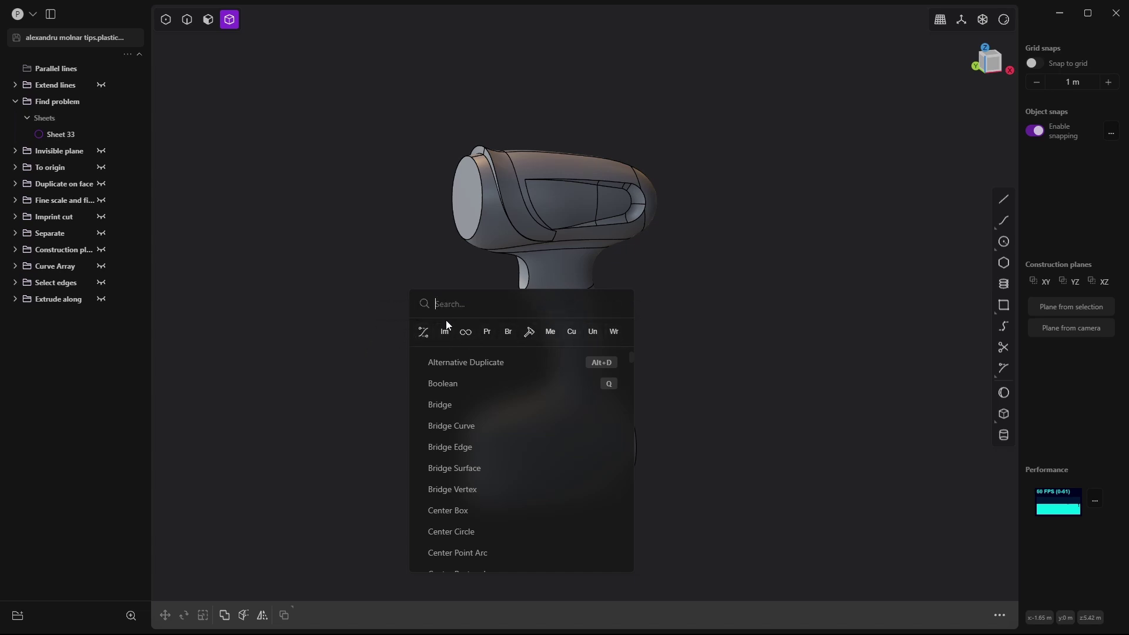
right_click(491, 447)
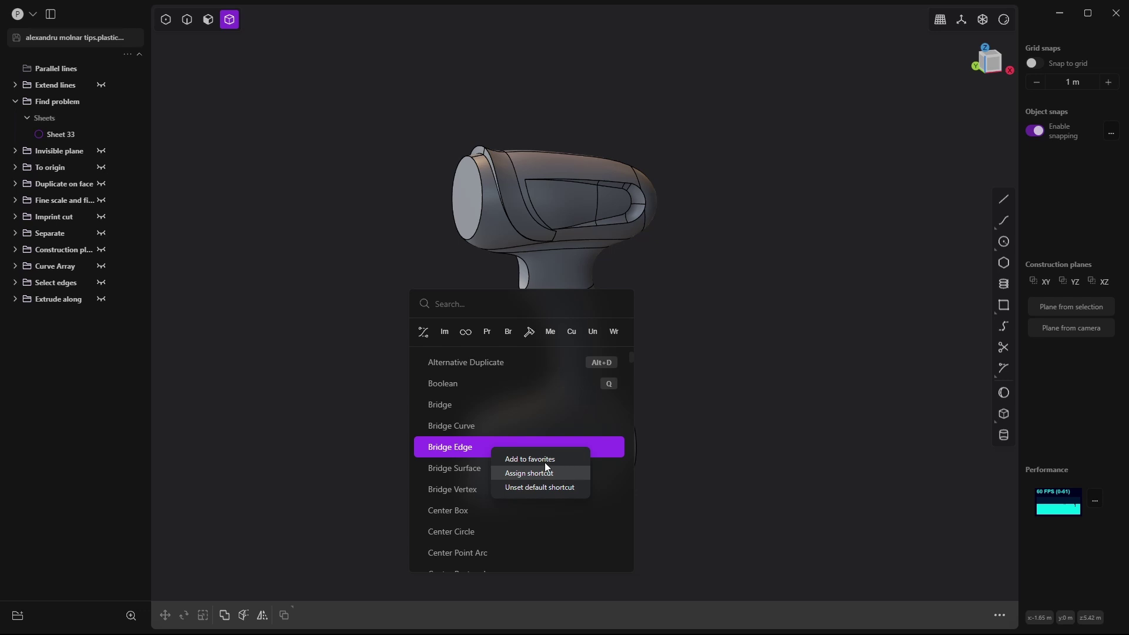
click(326, 278)
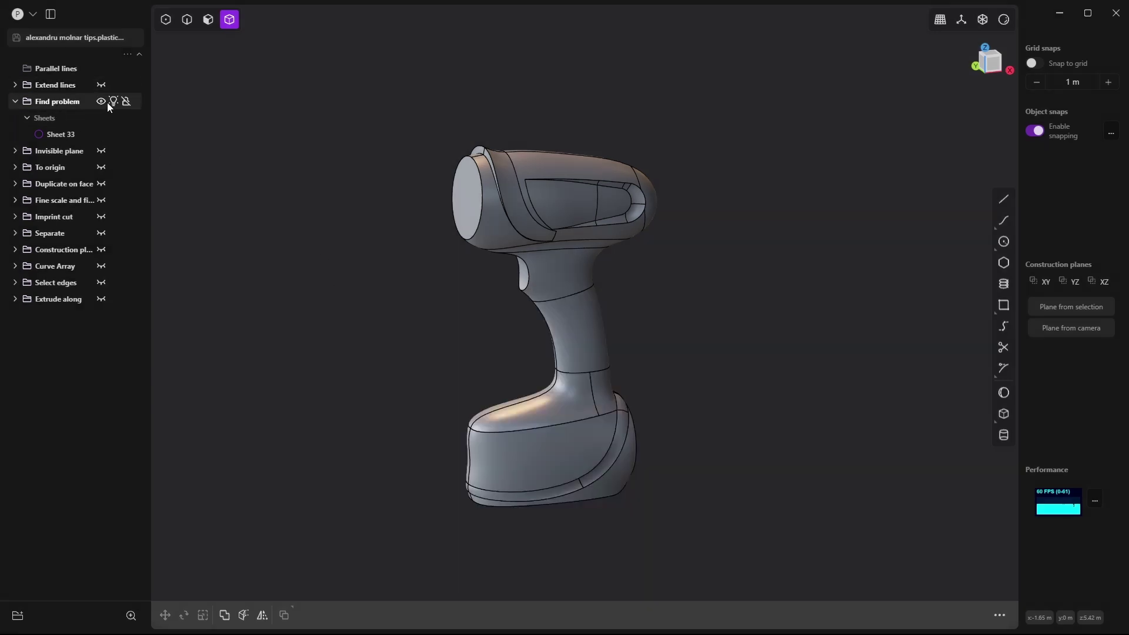
Step: Hide and collapse the Find problem group, and make the Invisible plane group visible
click(101, 103)
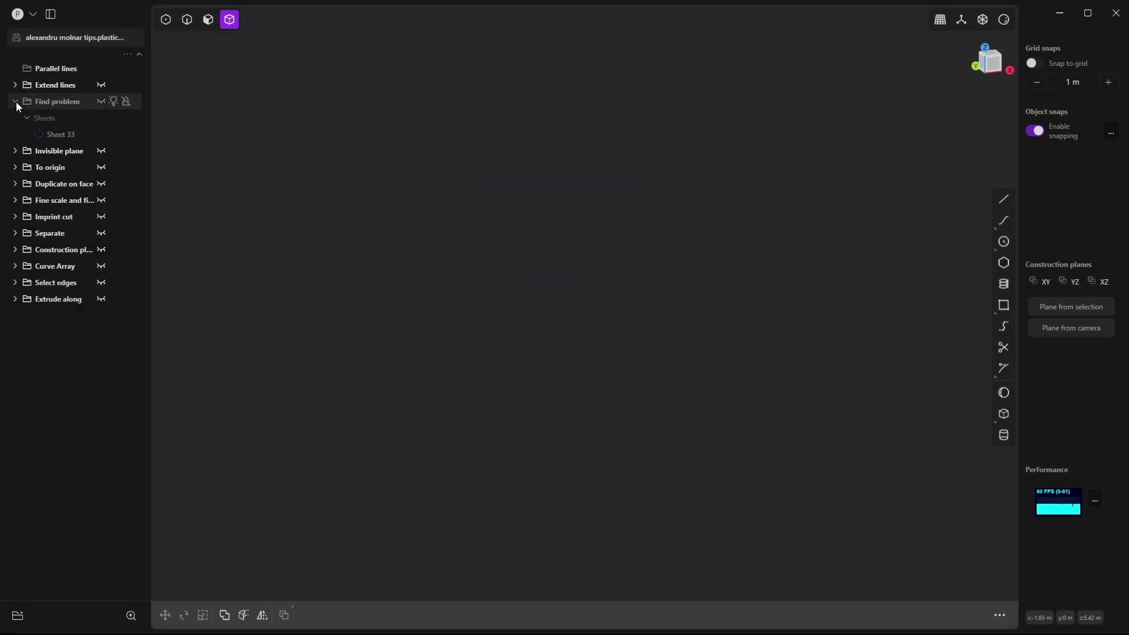
click(16, 103)
click(102, 116)
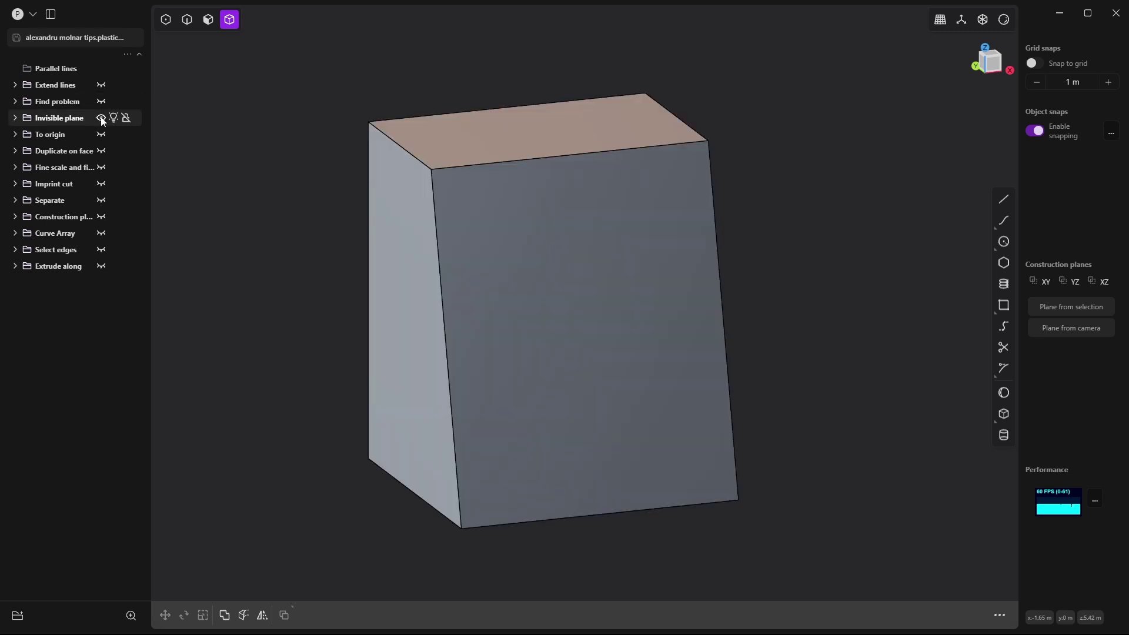
Step: Draw a closed six-sided polyline above the block, in the plane of the block's slanted face
middle_drag(629, 276, 542, 264)
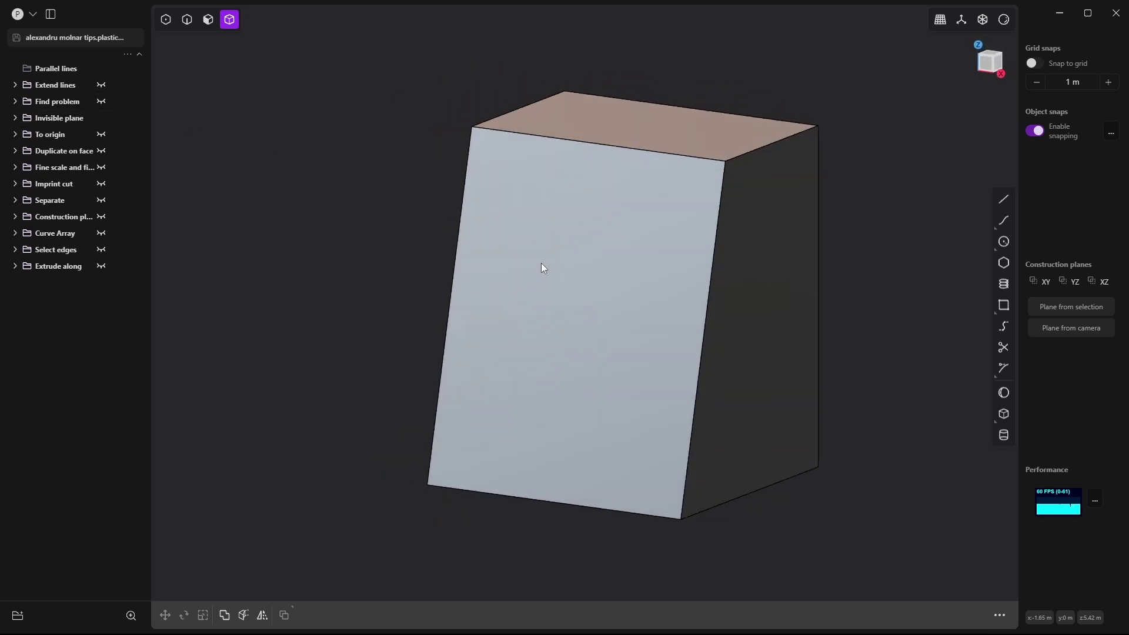
middle_drag(615, 249, 582, 288)
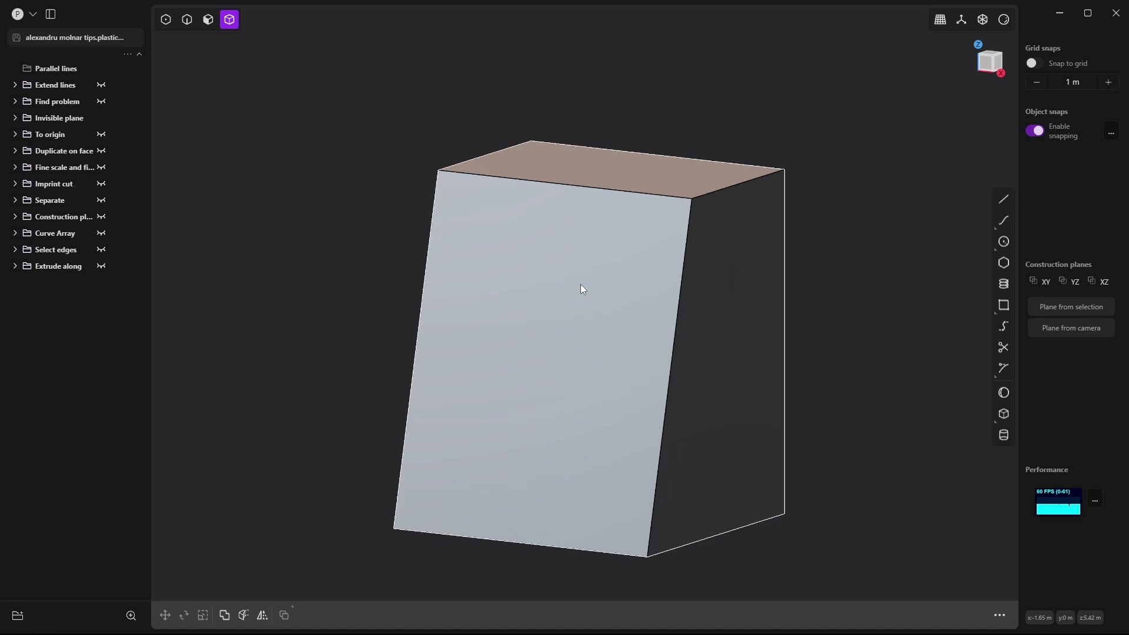
click(1004, 200)
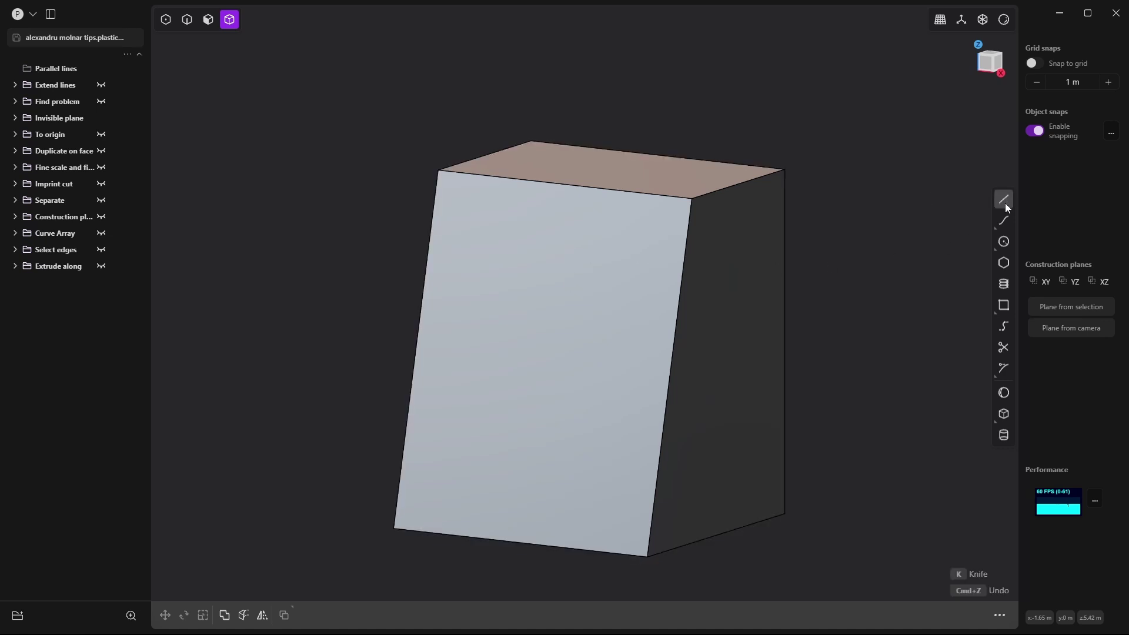
shift+middle_drag(635, 229, 425, 175)
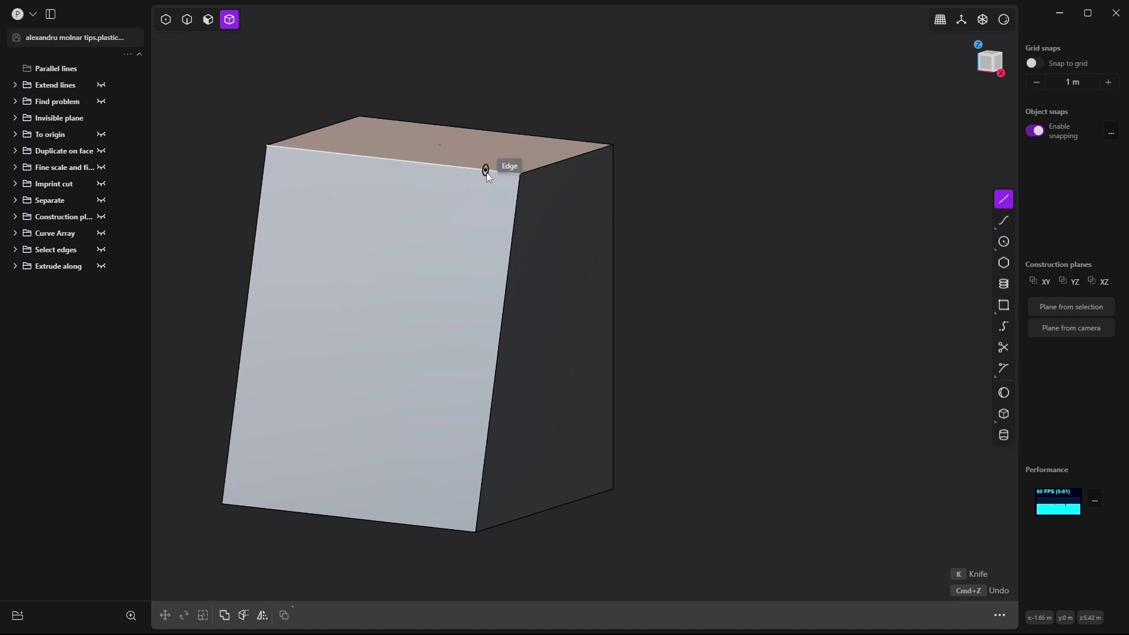
shift+middle_drag(507, 178, 488, 290)
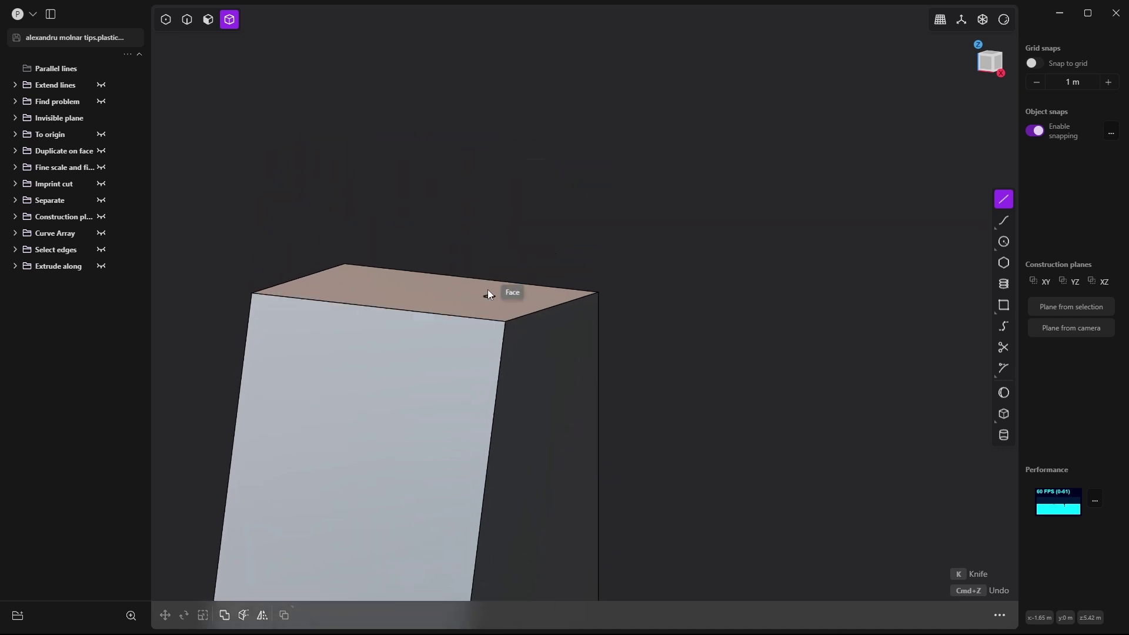
middle_drag(404, 125, 496, 132)
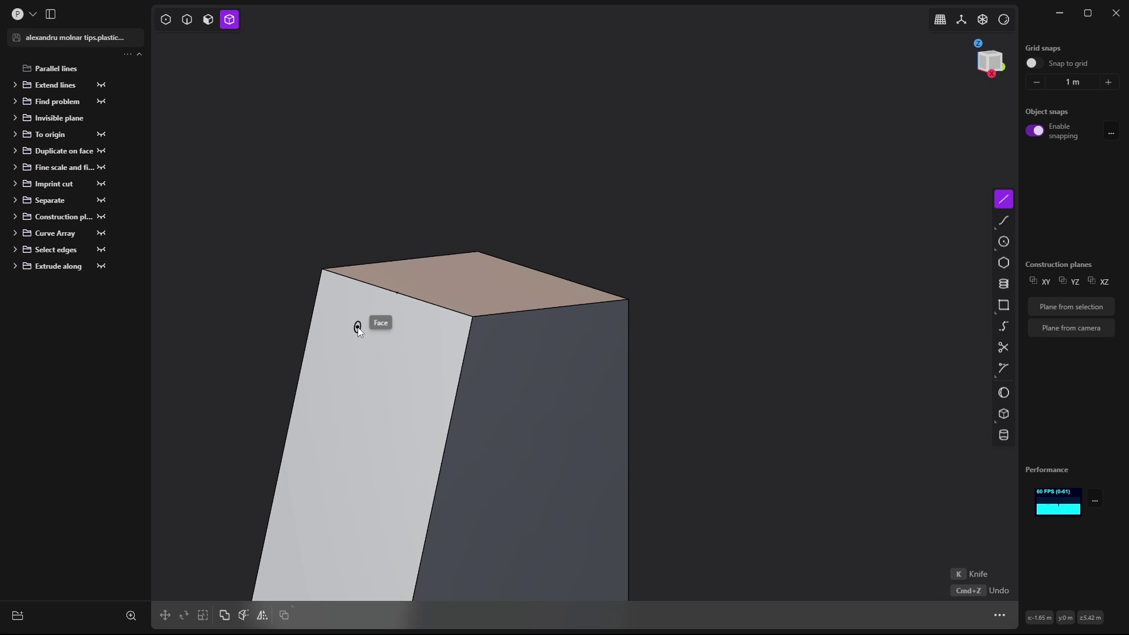
click(403, 101)
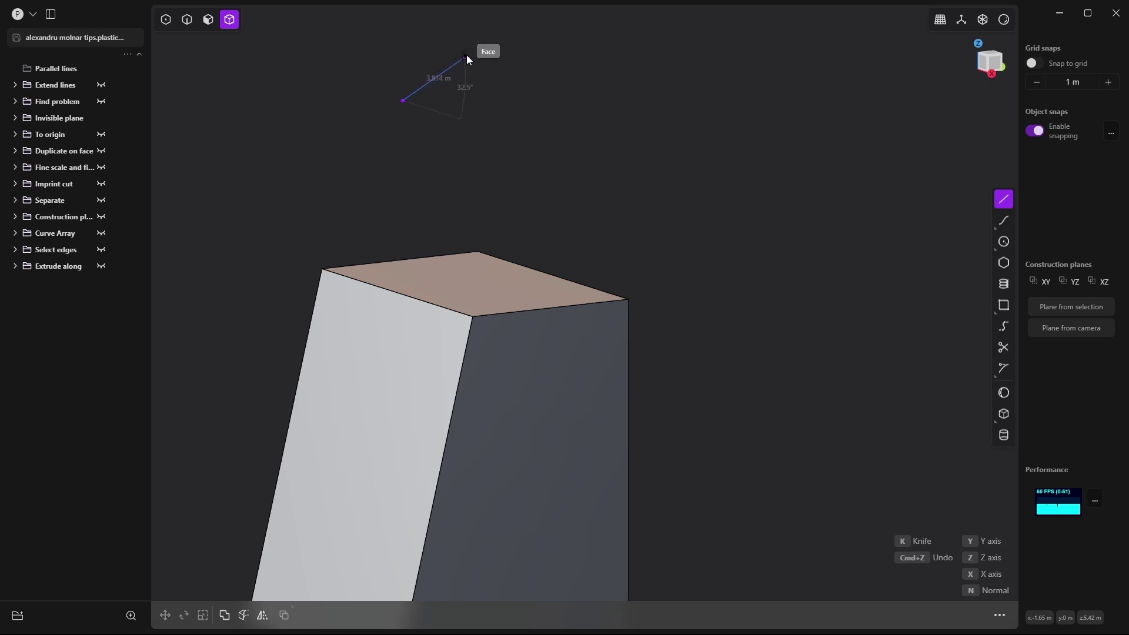
click(467, 54)
click(575, 85)
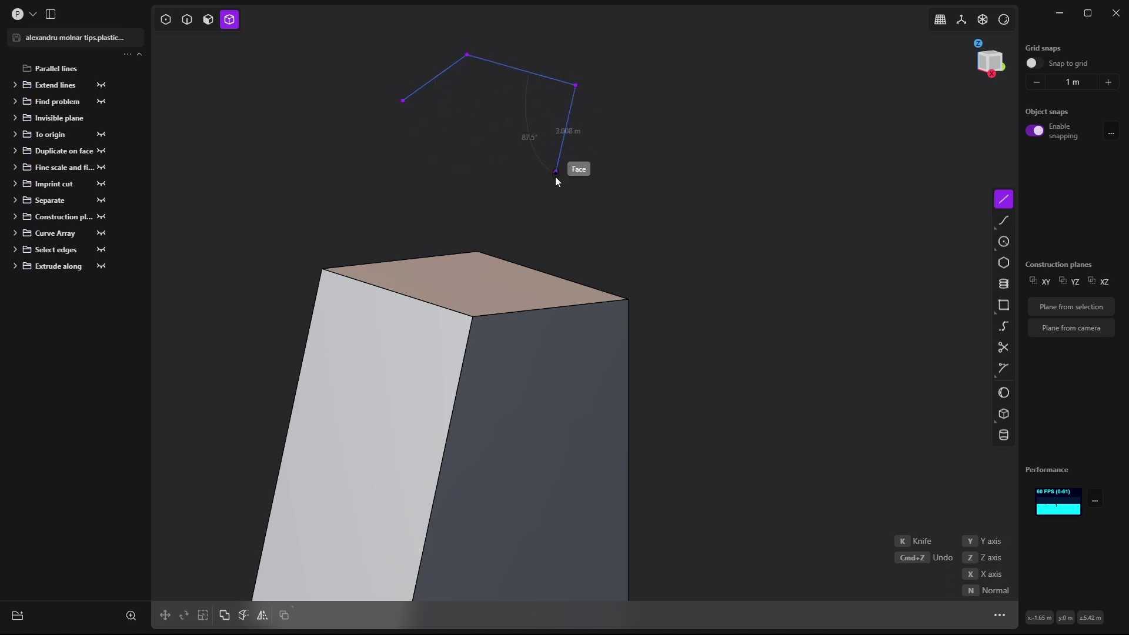
click(586, 202)
click(459, 224)
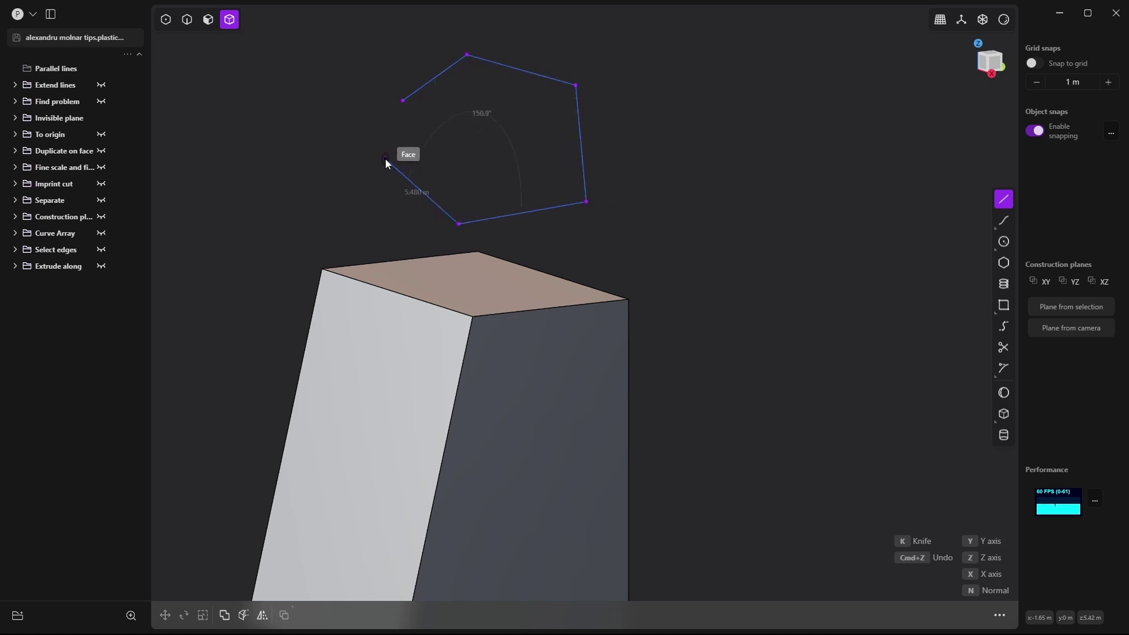
click(385, 159)
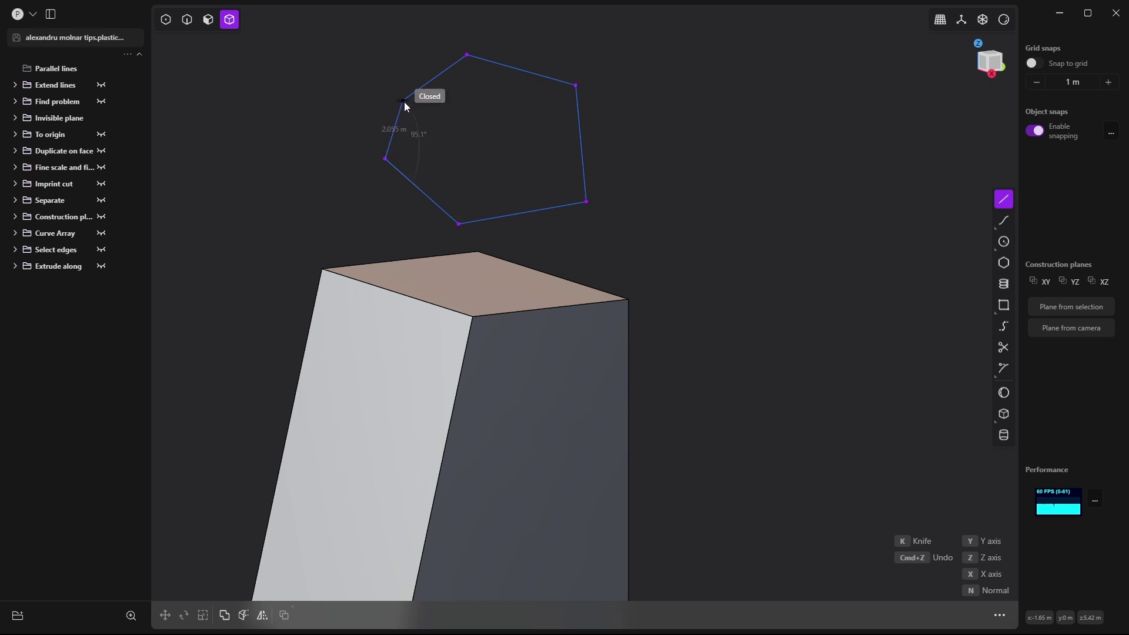
click(403, 102)
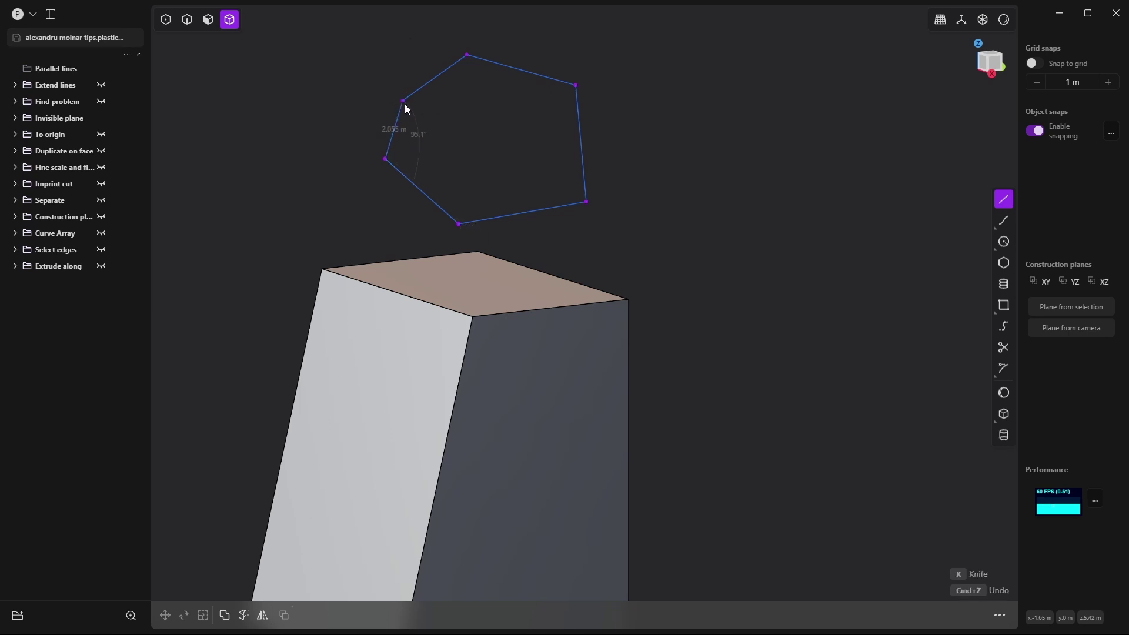
Step: Check the polyline's alignment with the slanted face and delete the polyline
middle_drag(629, 190, 649, 230)
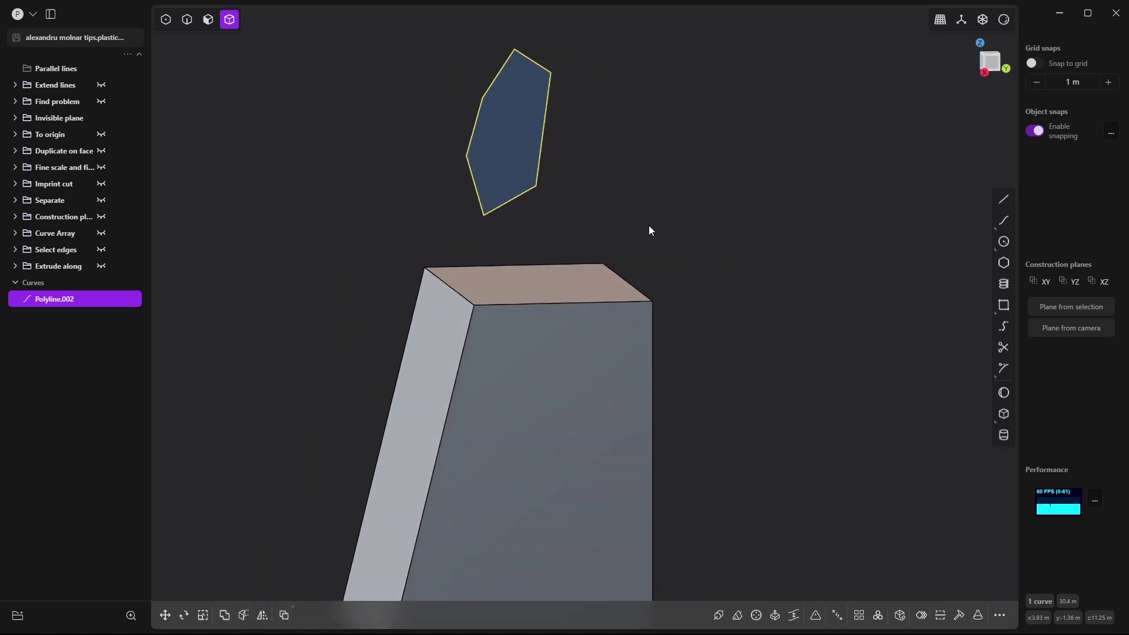
middle_drag(443, 365, 612, 333)
middle_drag(546, 236, 595, 327)
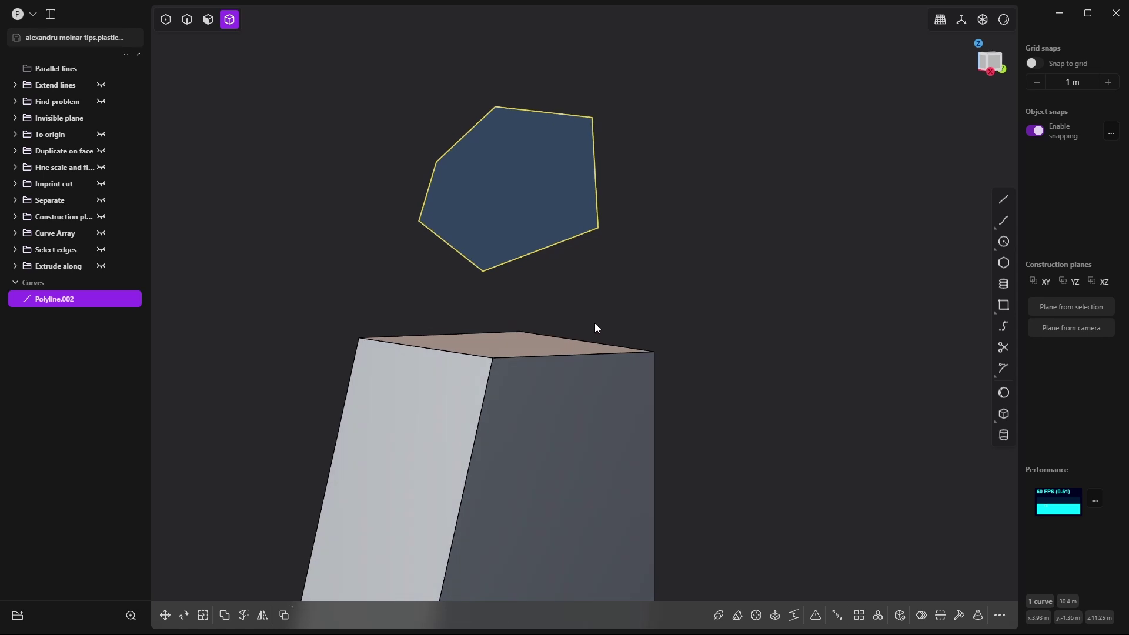
key(Delete)
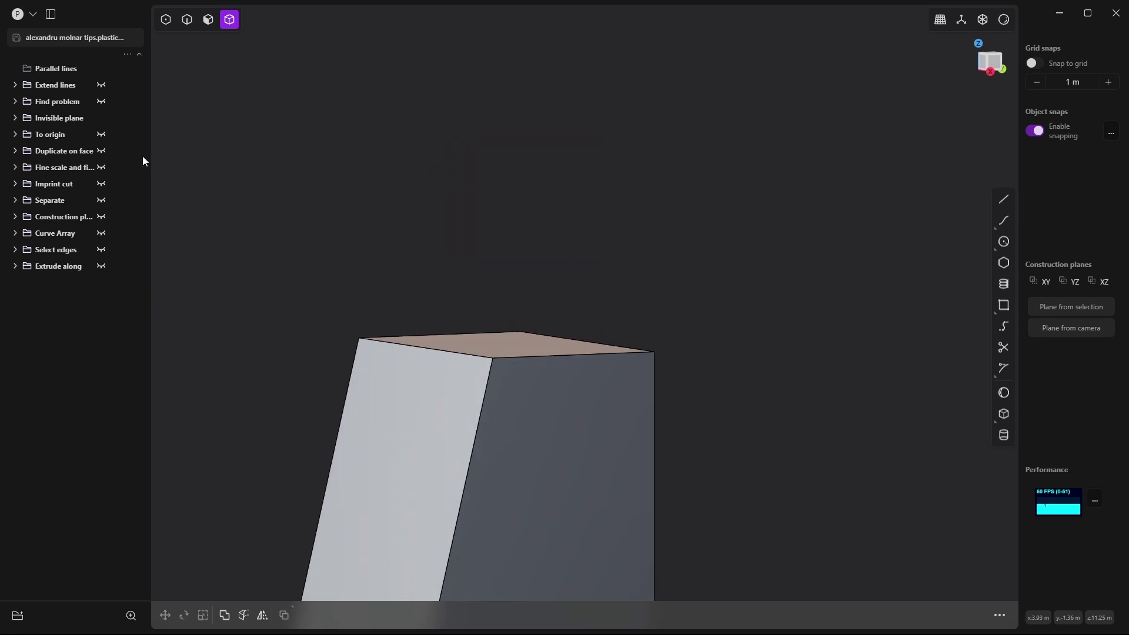
Step: Replace the visible Invisible plane group with the To origin group, and display the grid and axes
click(101, 120)
click(101, 134)
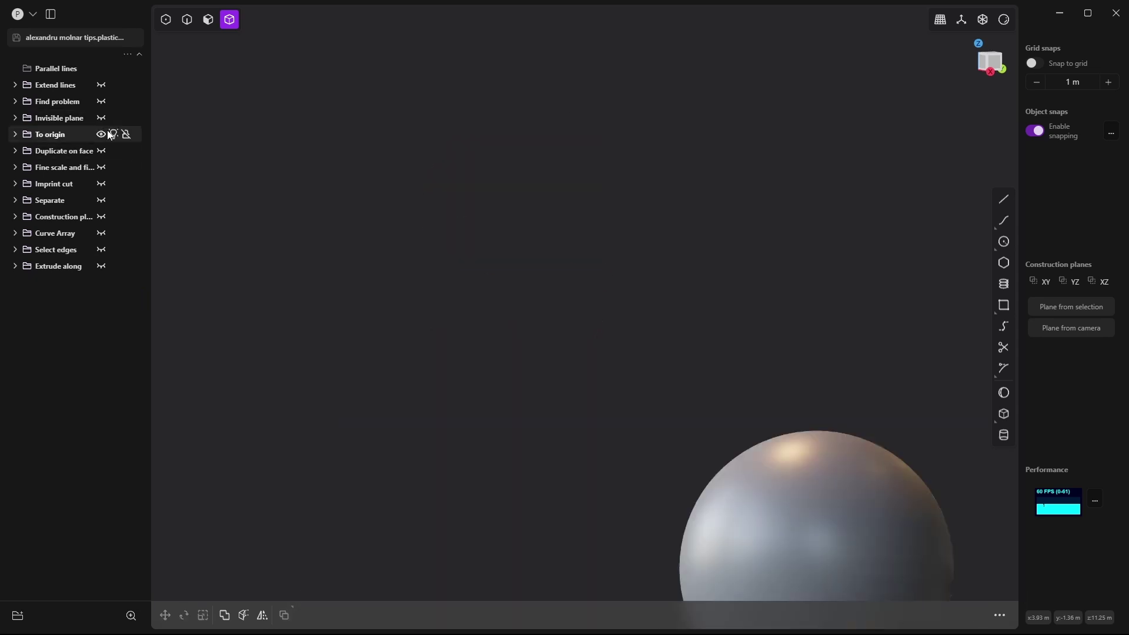
scroll(469, 300, down, 5)
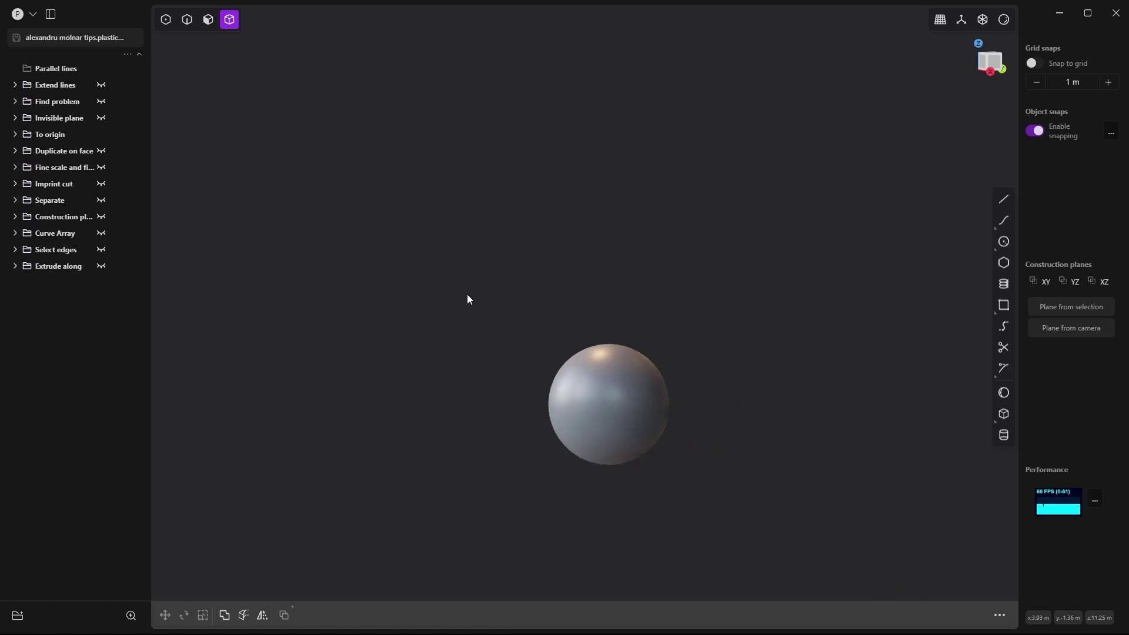
click(943, 22)
scroll(598, 225, down, 4)
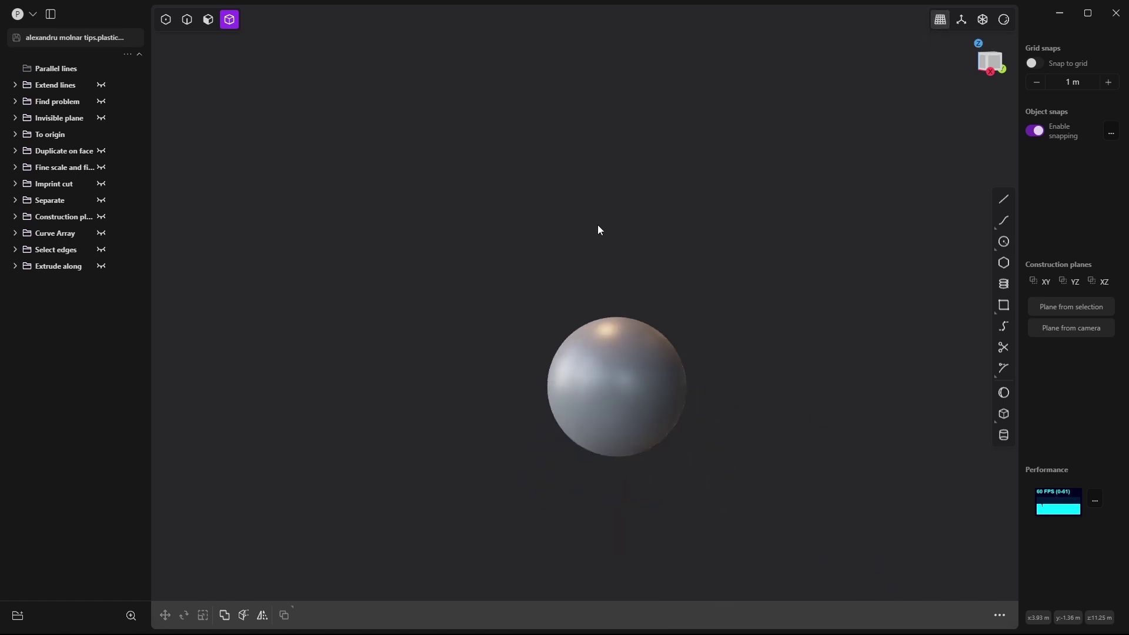
click(942, 21)
Step: Move the sphere exactly onto the world origin with a freestyle move snapped to the origin point
middle_drag(601, 170, 669, 230)
scroll(670, 265, down, 1)
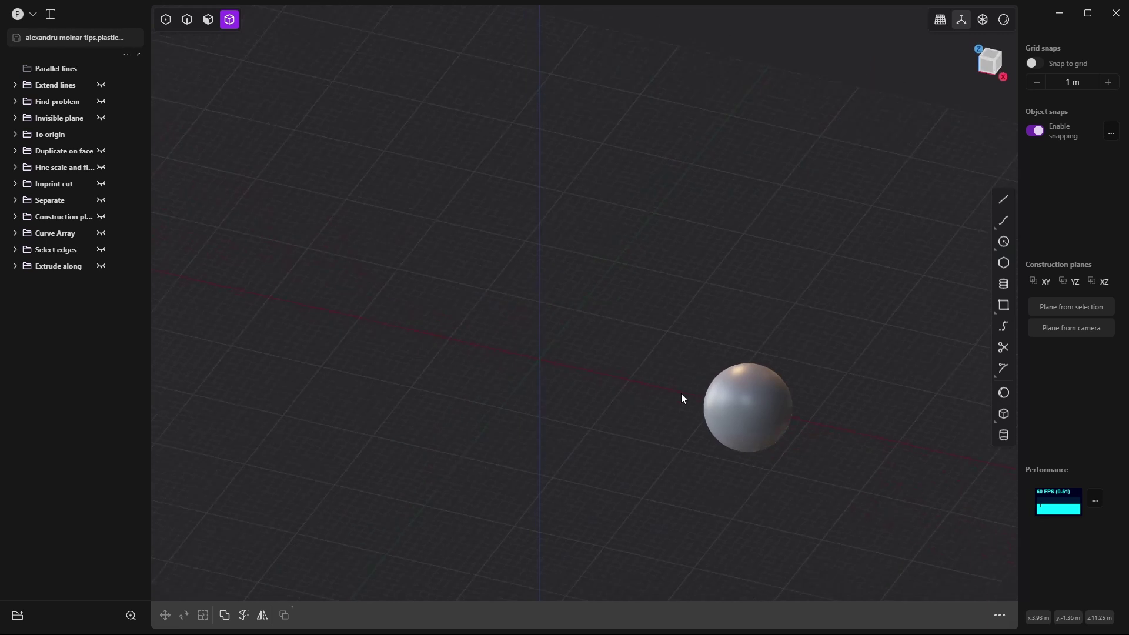
middle_drag(681, 394, 529, 275)
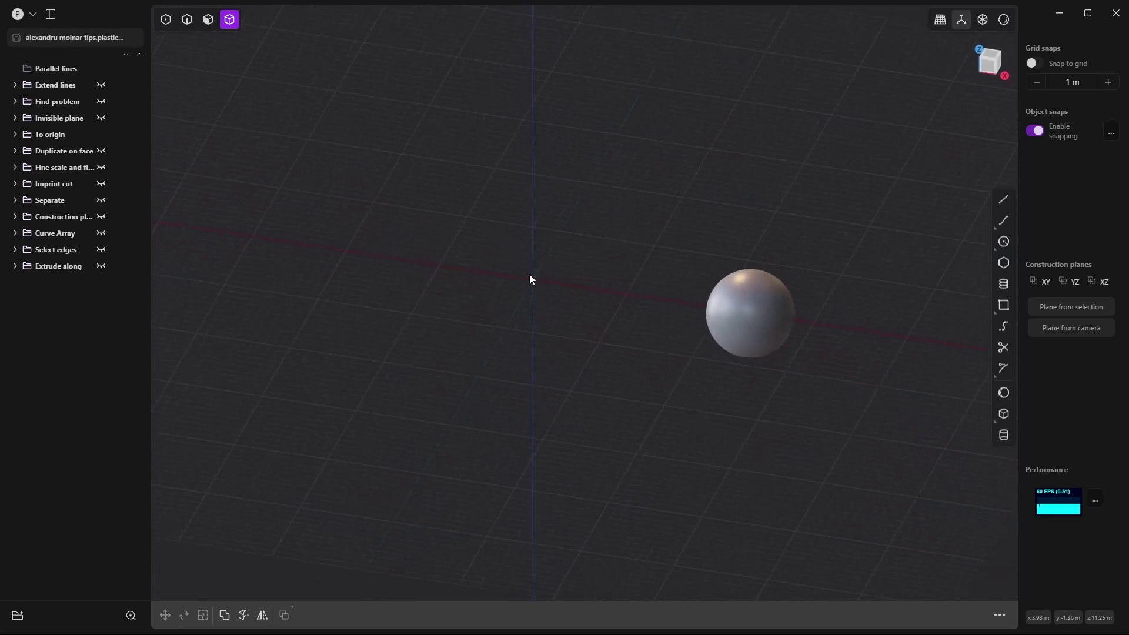
click(762, 333)
shift+middle_drag(617, 302, 605, 326)
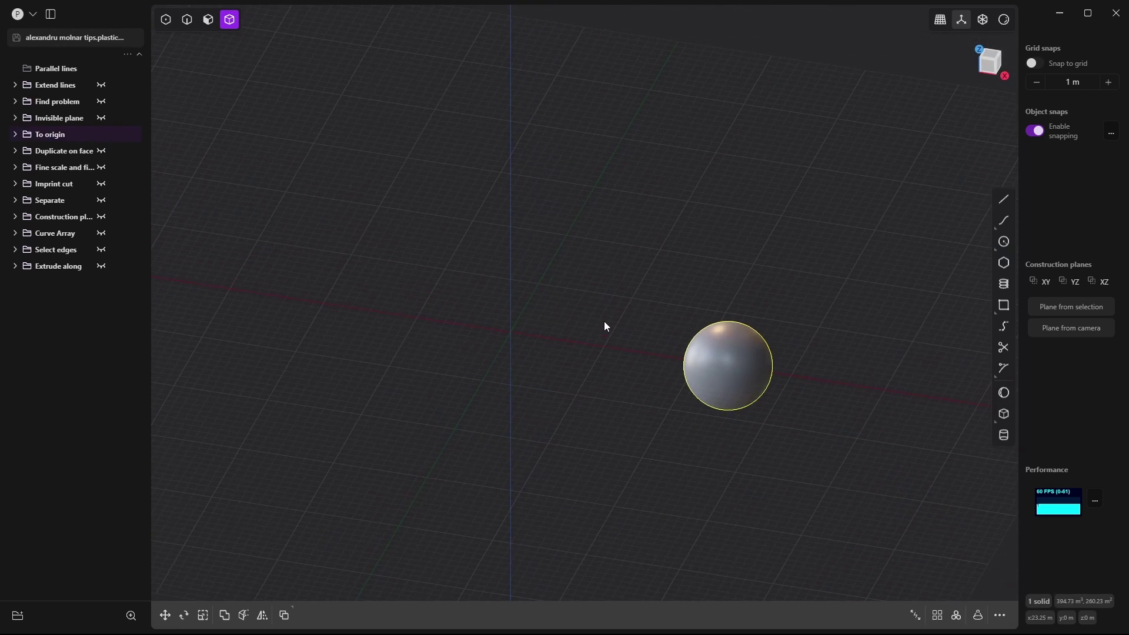
mouse_move(569, 381)
middle_down()
mouse_move(642, 305)
mouse_move(537, 355)
mouse_move(574, 376)
mouse_move(567, 367)
middle_up()
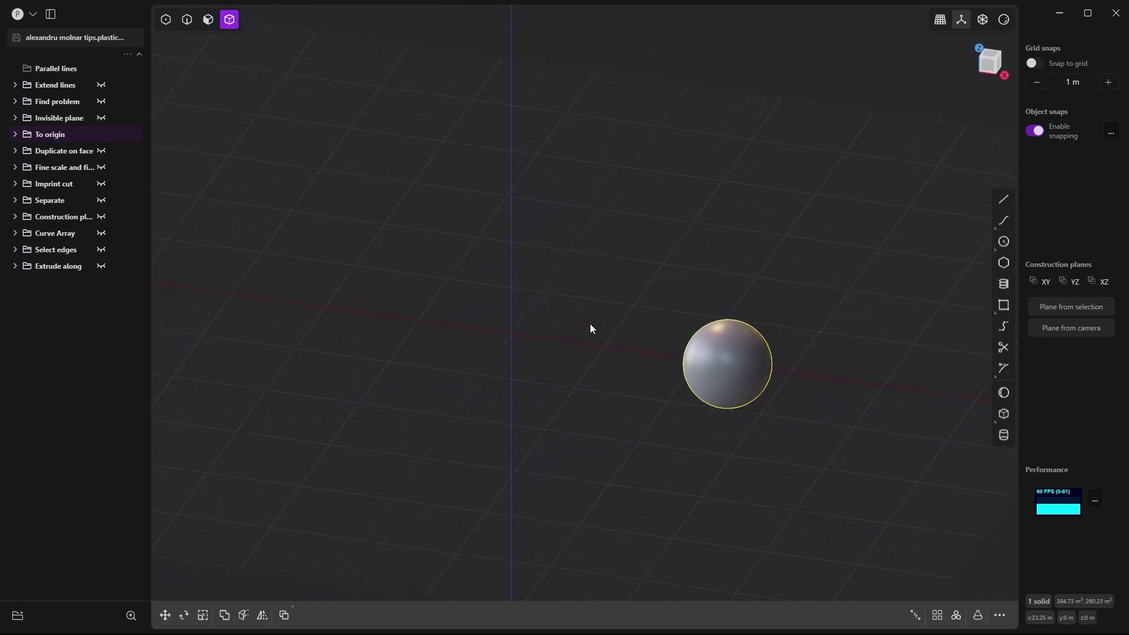
key(g)
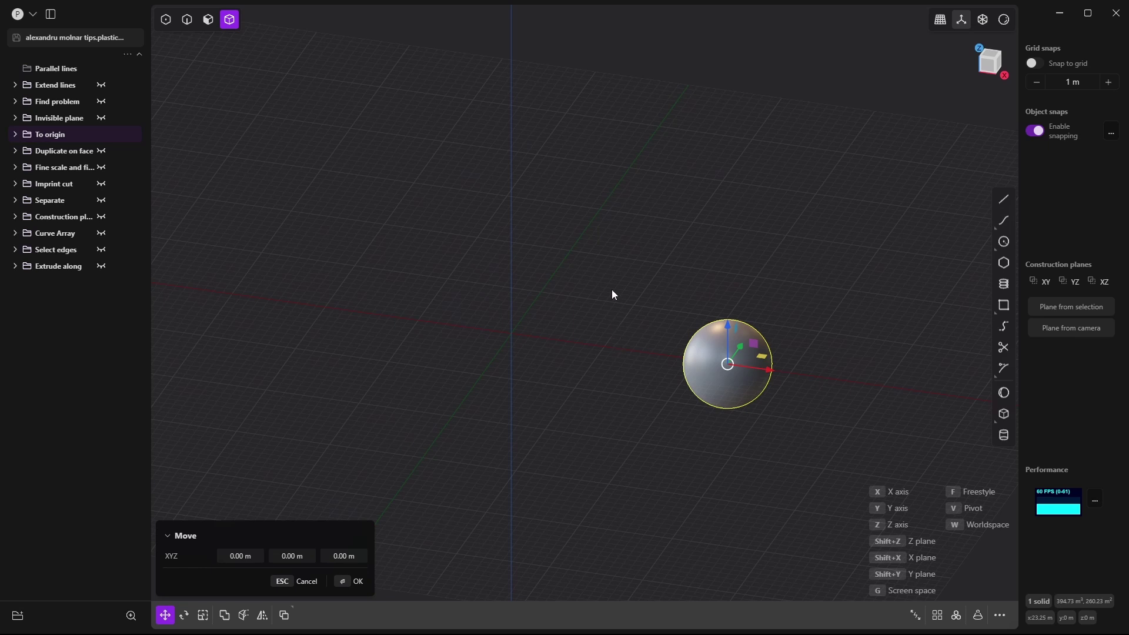
key(y)
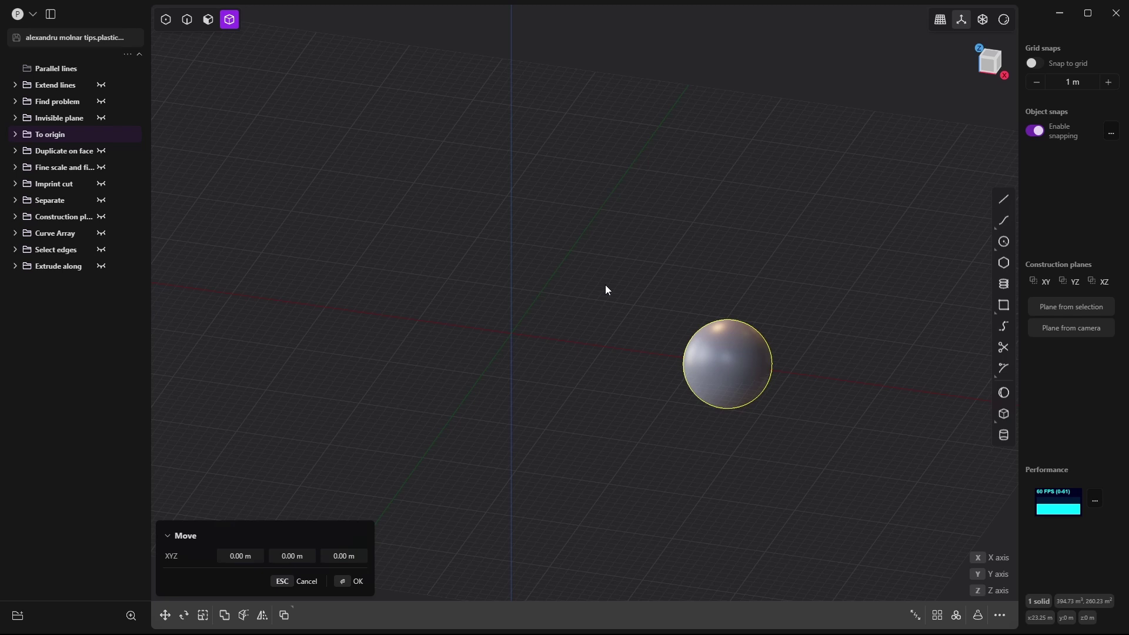
key(y)
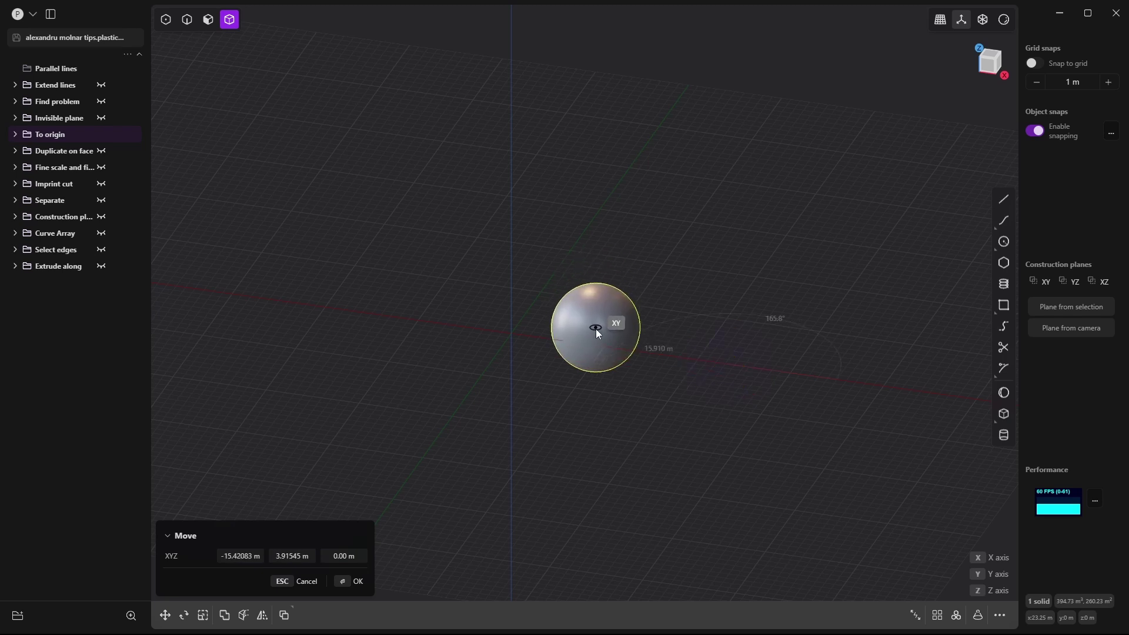
key(0)
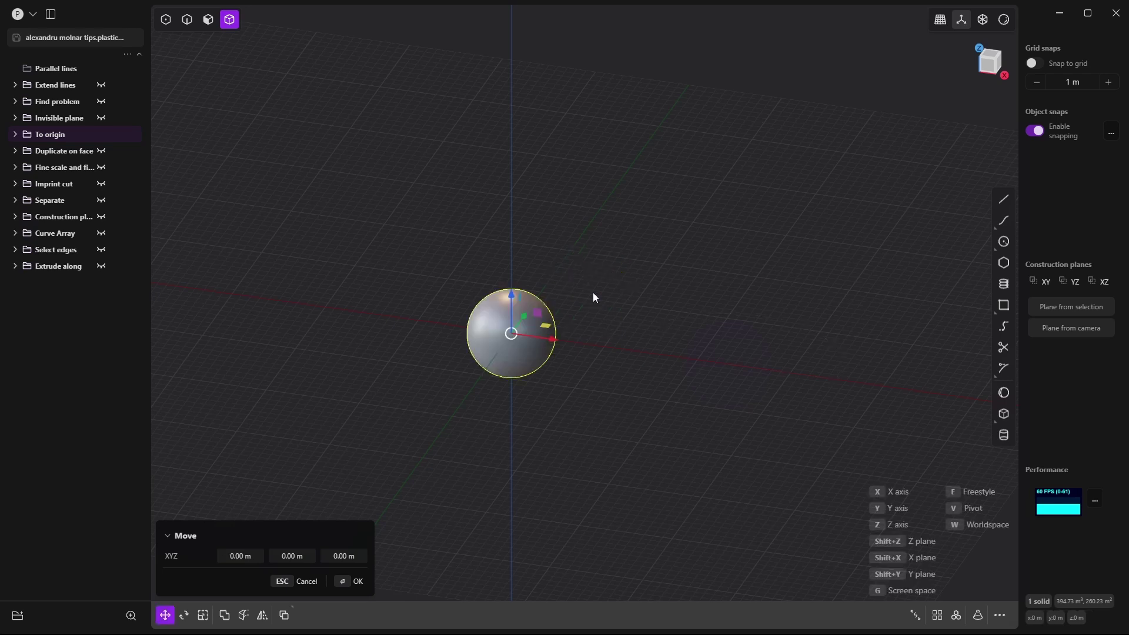
Step: Move the sphere freely away from the origin by about 20.85 m in X, 15.85 m in Y and 13.12 m in Z
middle_drag(619, 288, 632, 335)
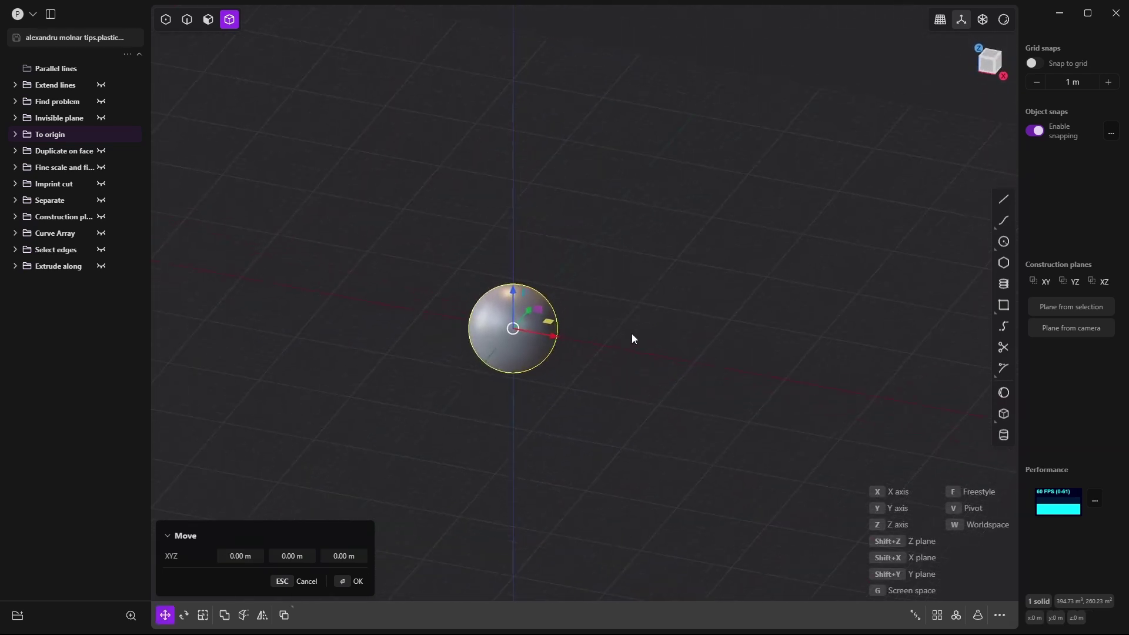
drag(588, 356, 808, 258)
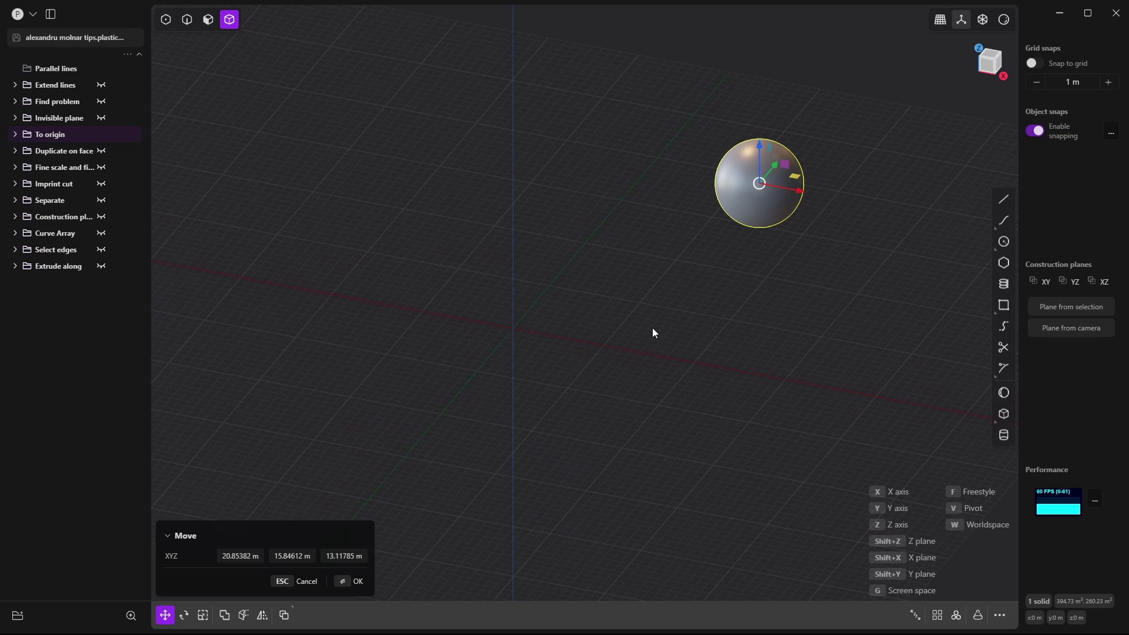
click(753, 329)
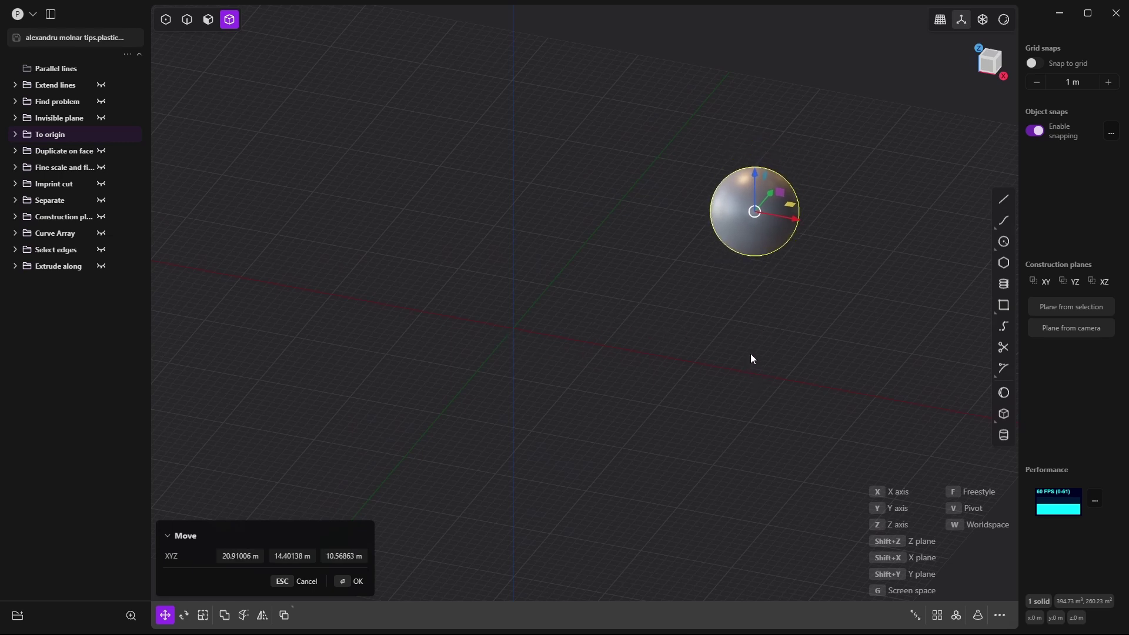
right_click(673, 422)
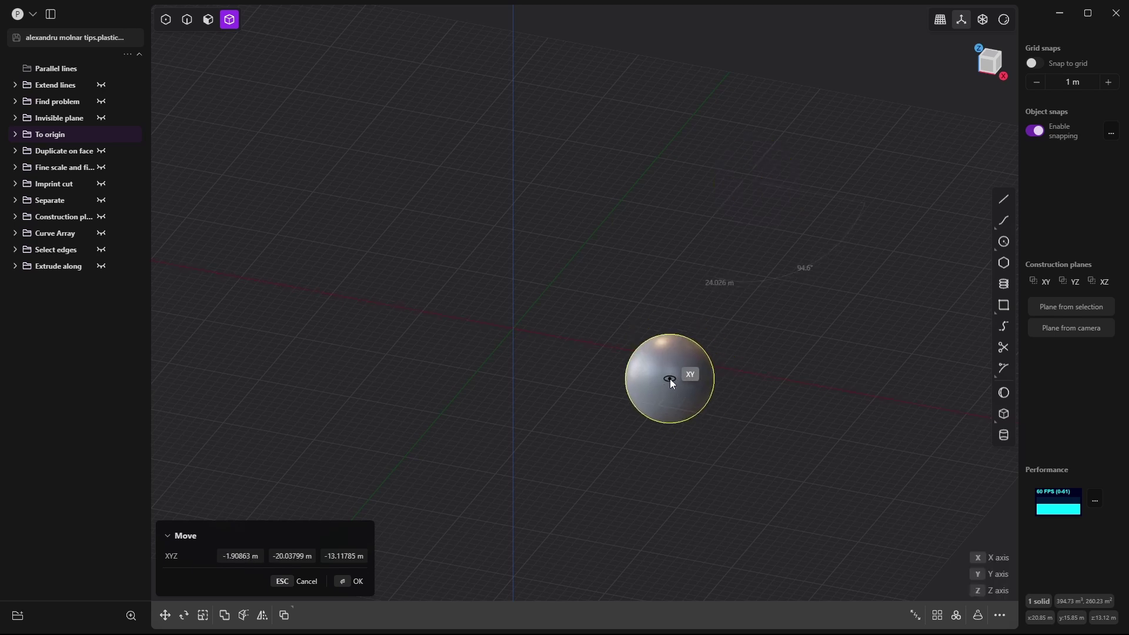
Step: Return the displaced sphere to the world origin
click(644, 407)
key(alt+g)
mouse_move(658, 365)
middle_down()
mouse_move(541, 375)
mouse_move(609, 344)
mouse_move(641, 372)
middle_up()
Step: Hide the To origin group and make the Duplicate on face group visible
click(103, 134)
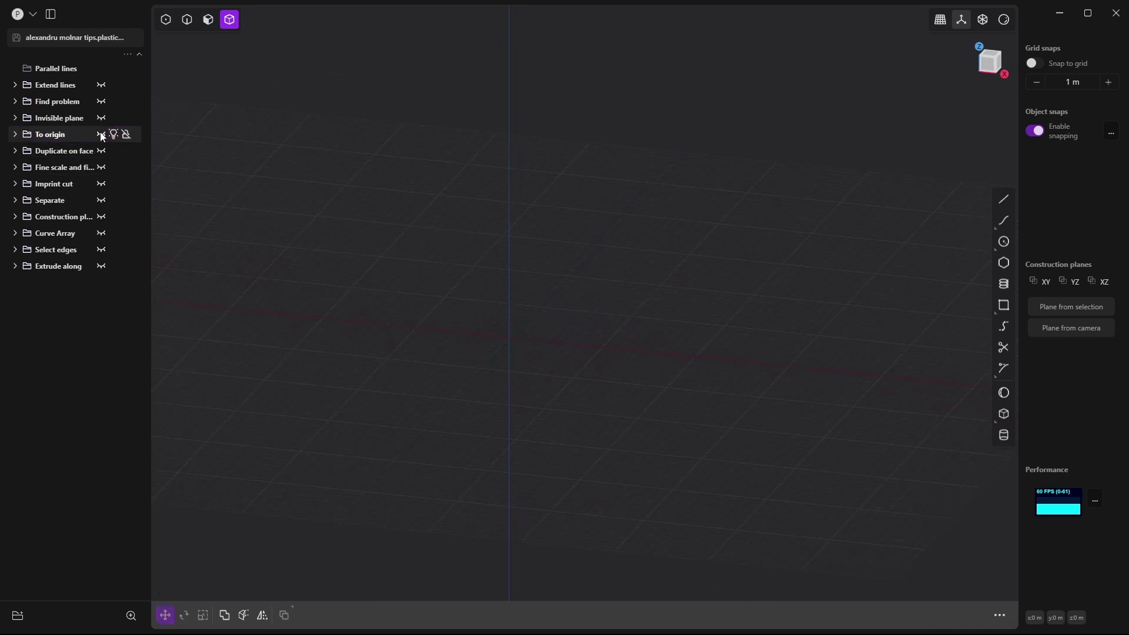
click(102, 151)
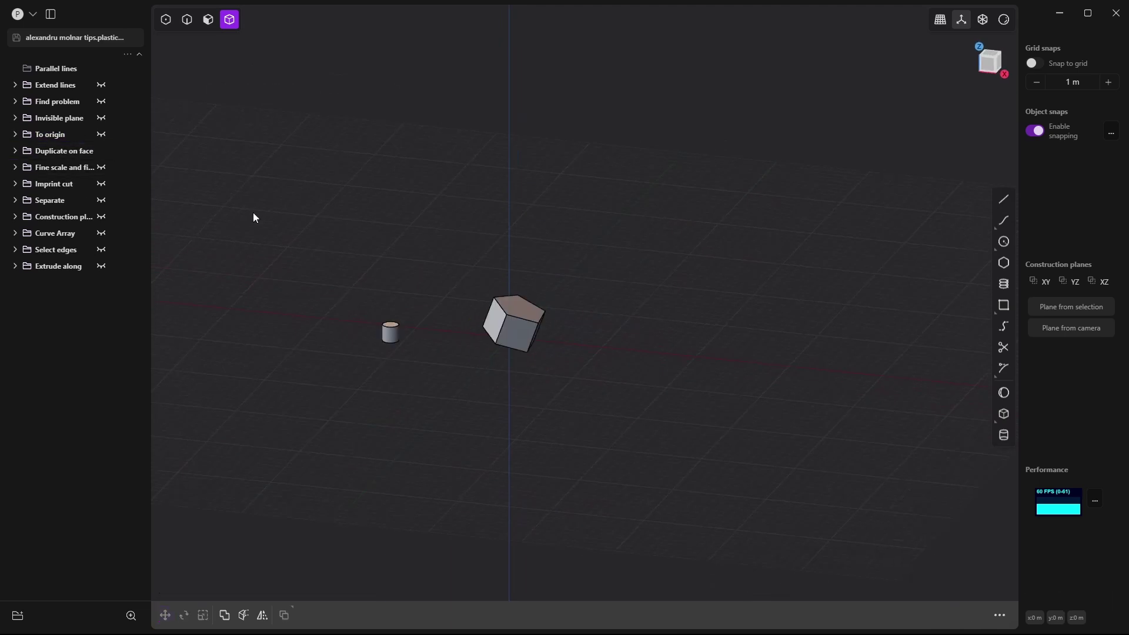
middle_drag(454, 298, 569, 341)
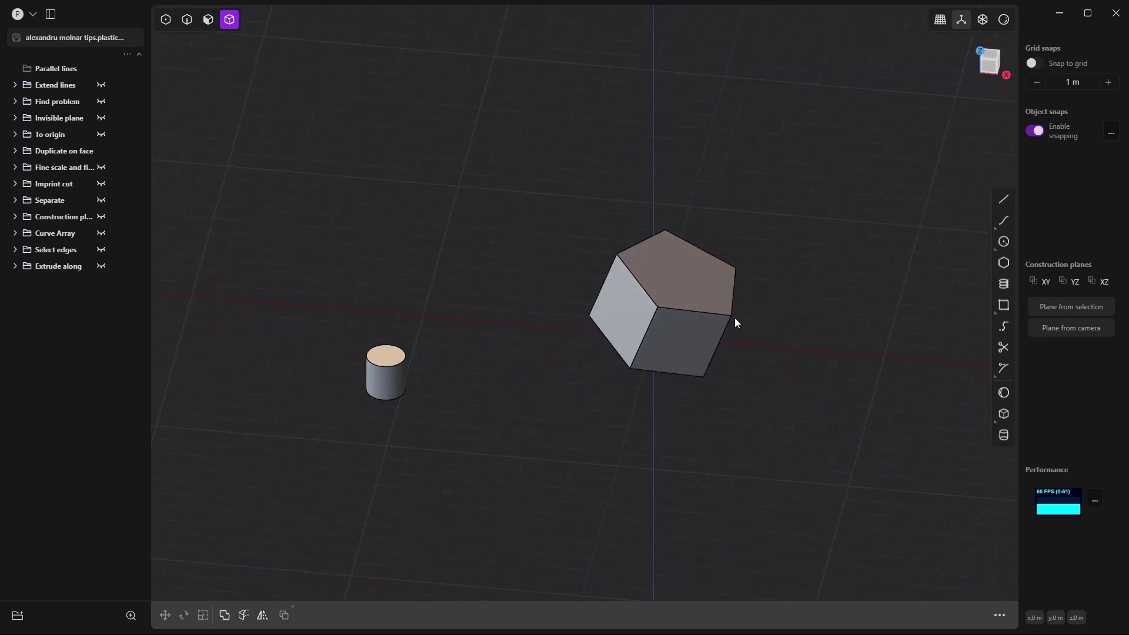
mouse_move(735, 322)
middle_down()
mouse_move(689, 322)
mouse_move(732, 306)
mouse_move(754, 328)
middle_up()
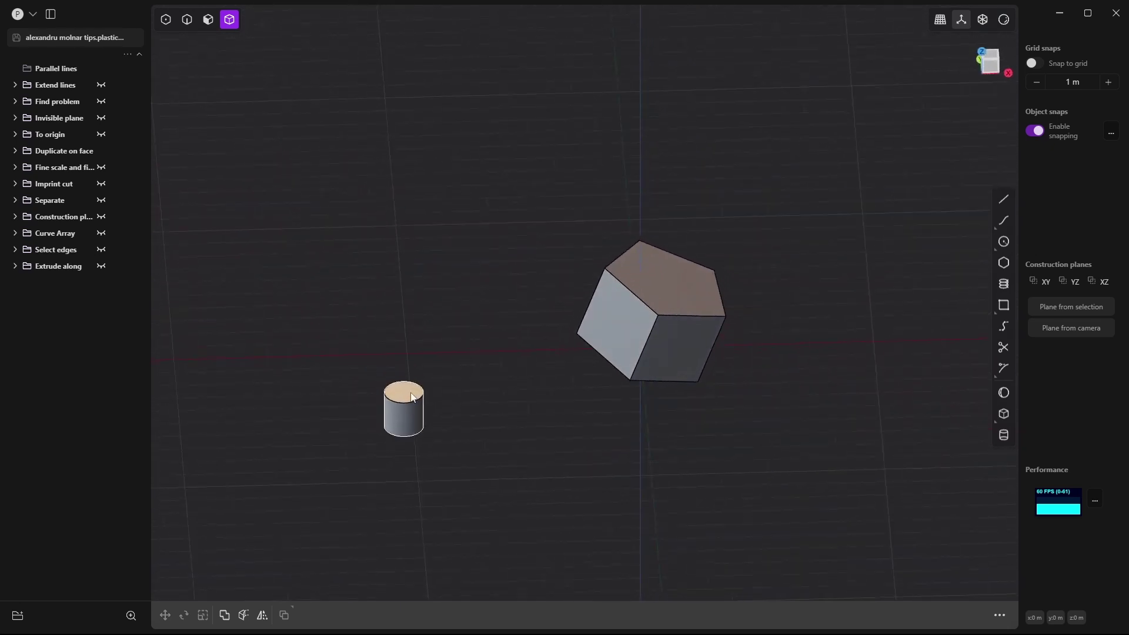
Step: Place a copy of the small cylinder by its base centre on the centre of the pentagonal block's side face, flipped to point outward
click(412, 413)
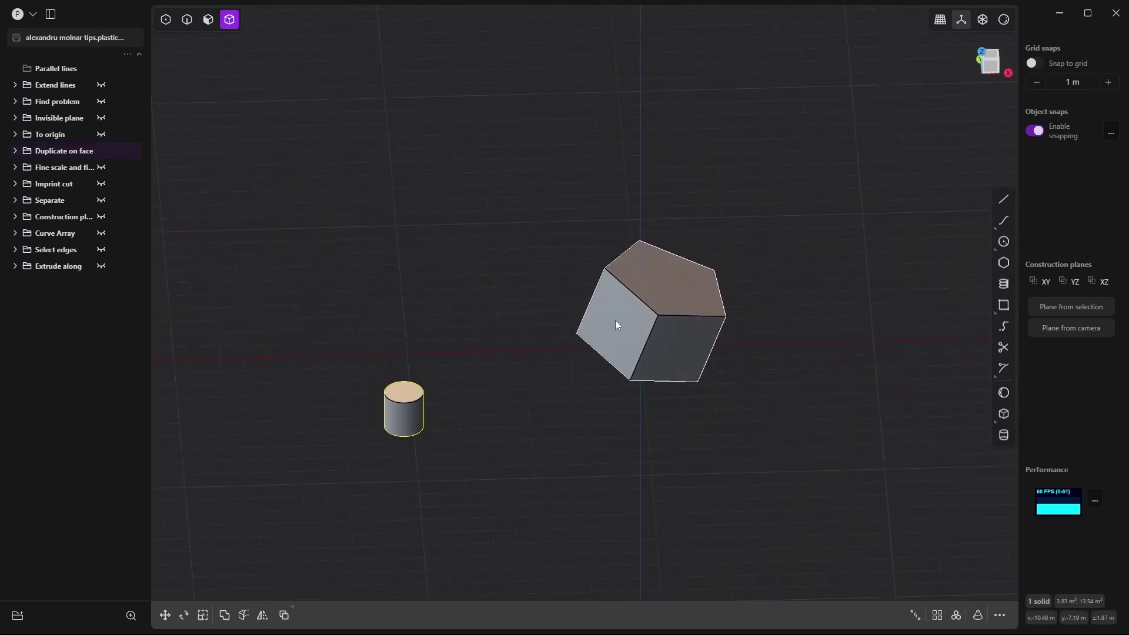
middle_drag(653, 260, 612, 324)
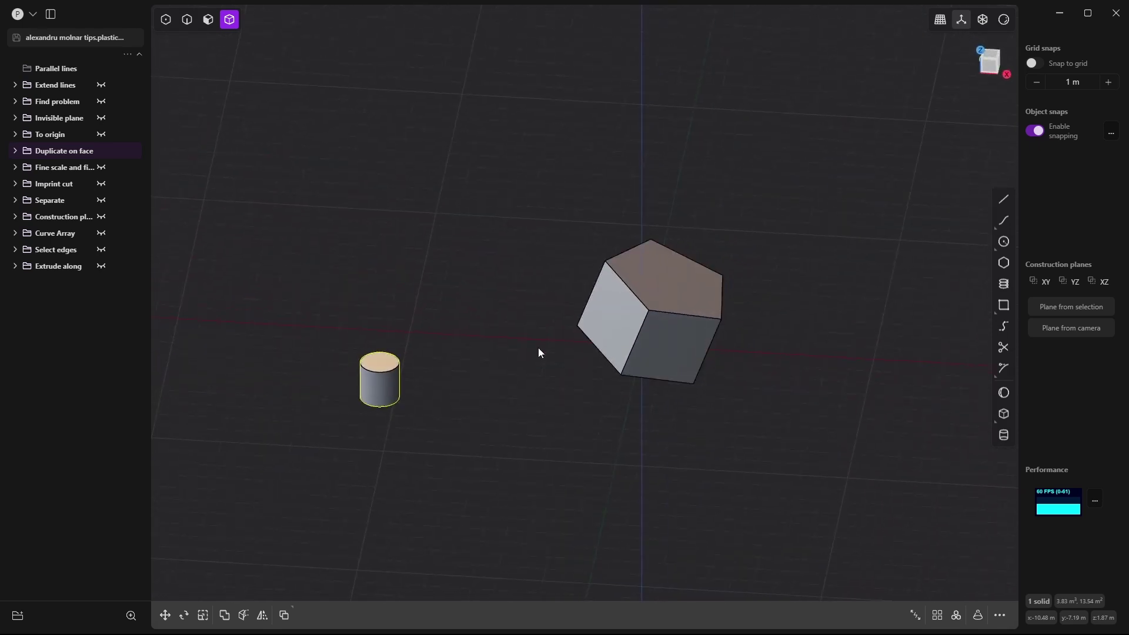
key(r)
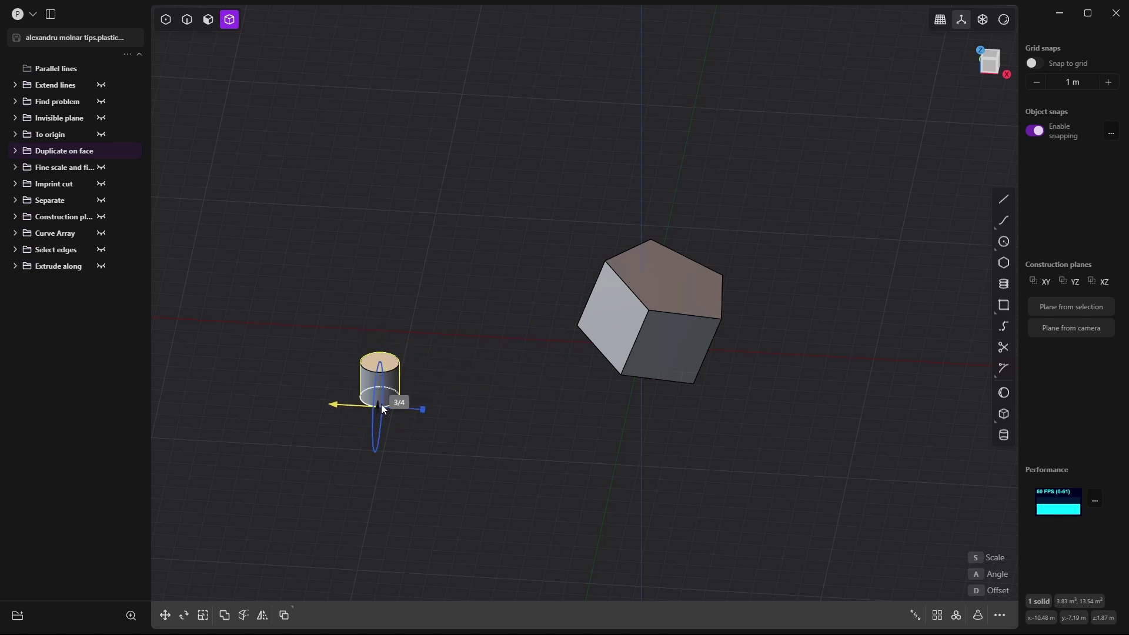
scroll(383, 395, up, 2)
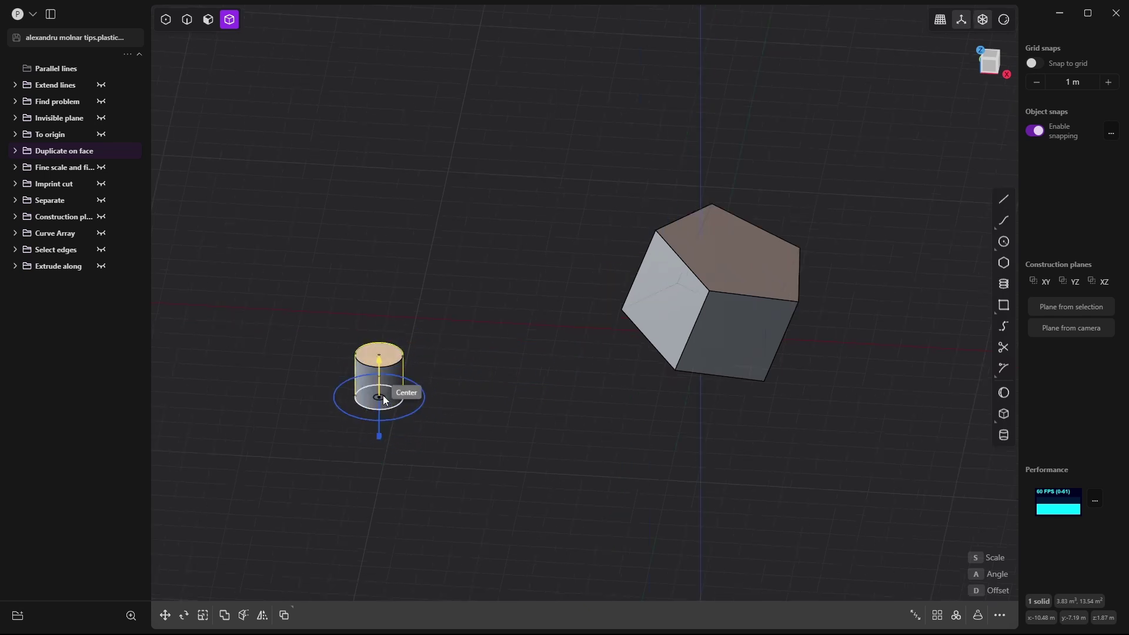
scroll(383, 395, up, 2)
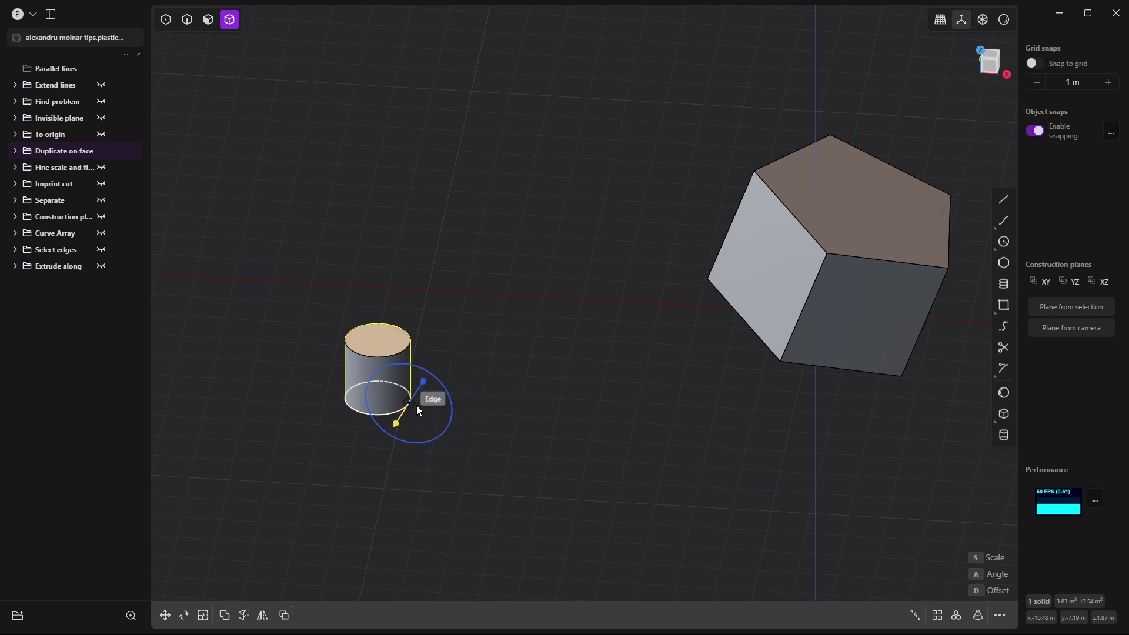
click(377, 399)
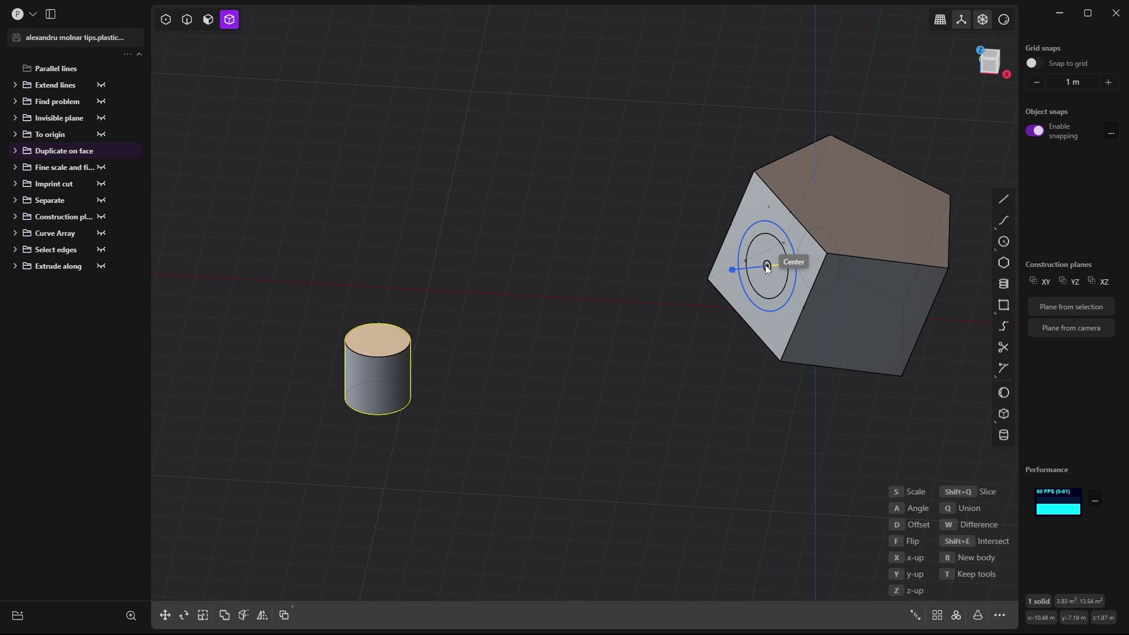
key(f)
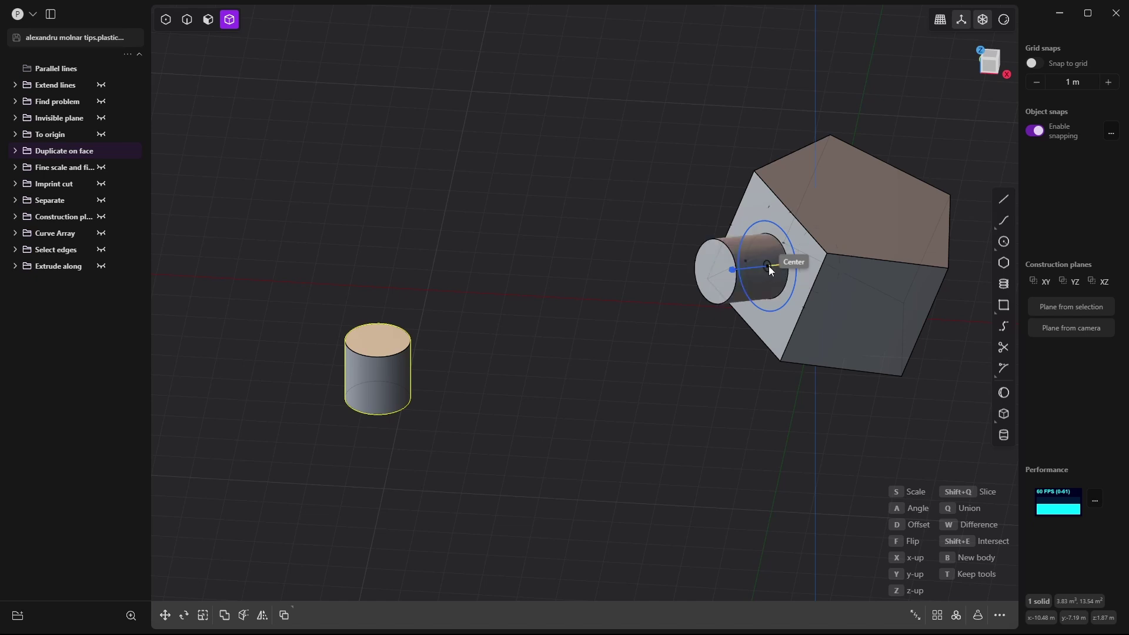
right_click(715, 378)
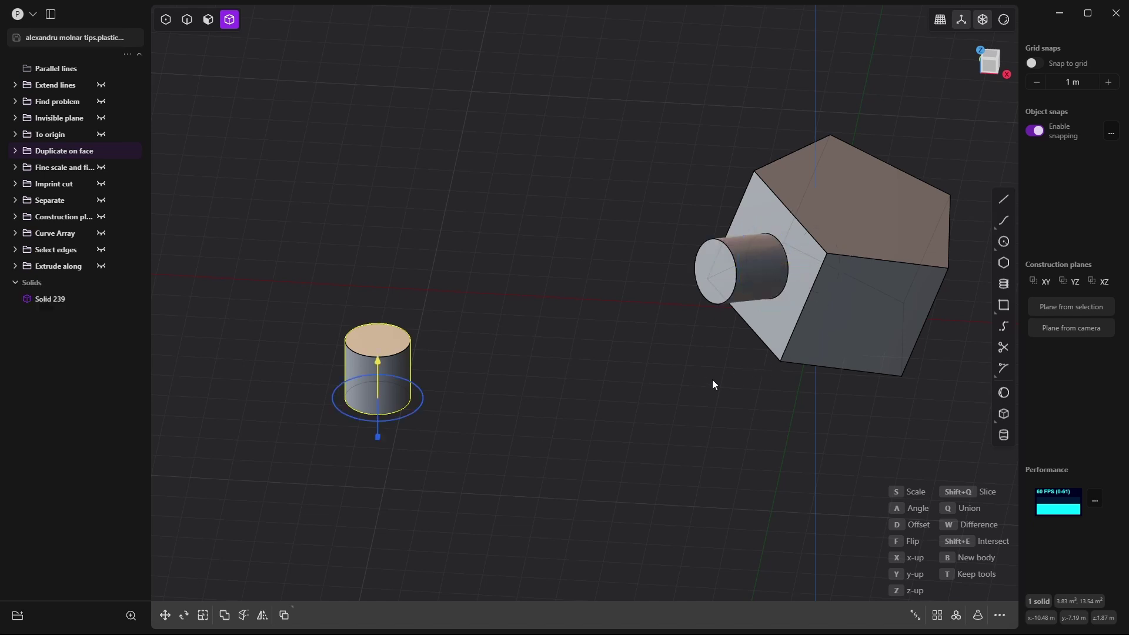
Step: Place further outward-facing cylinder copies at the centres of the block's top face and two more side faces
shift+middle_drag(748, 375, 520, 418)
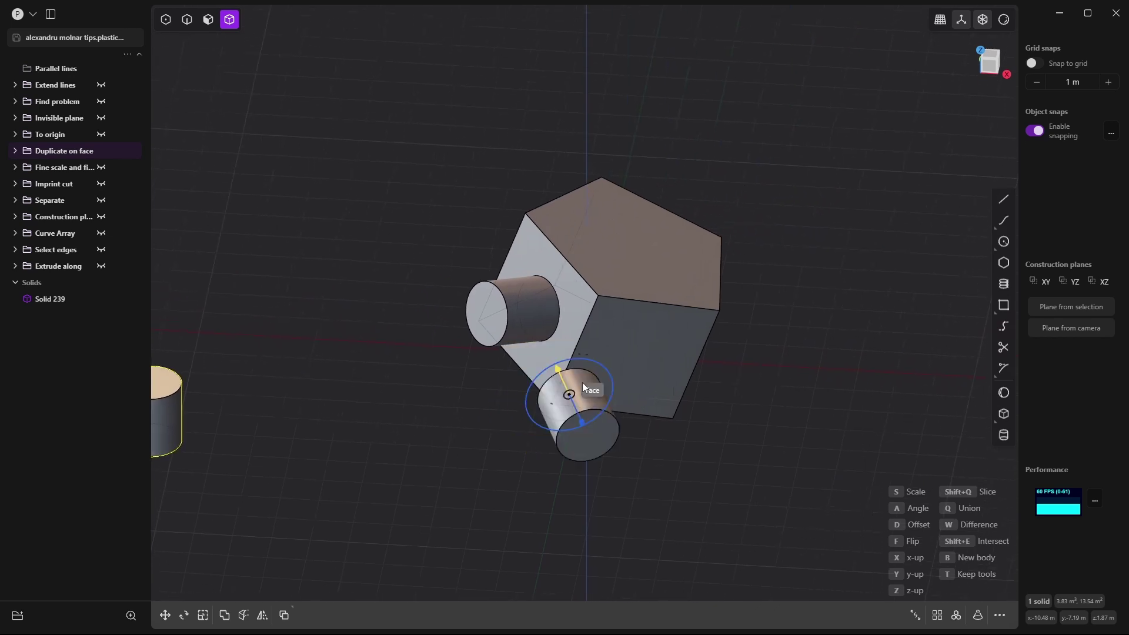
click(636, 249)
click(647, 352)
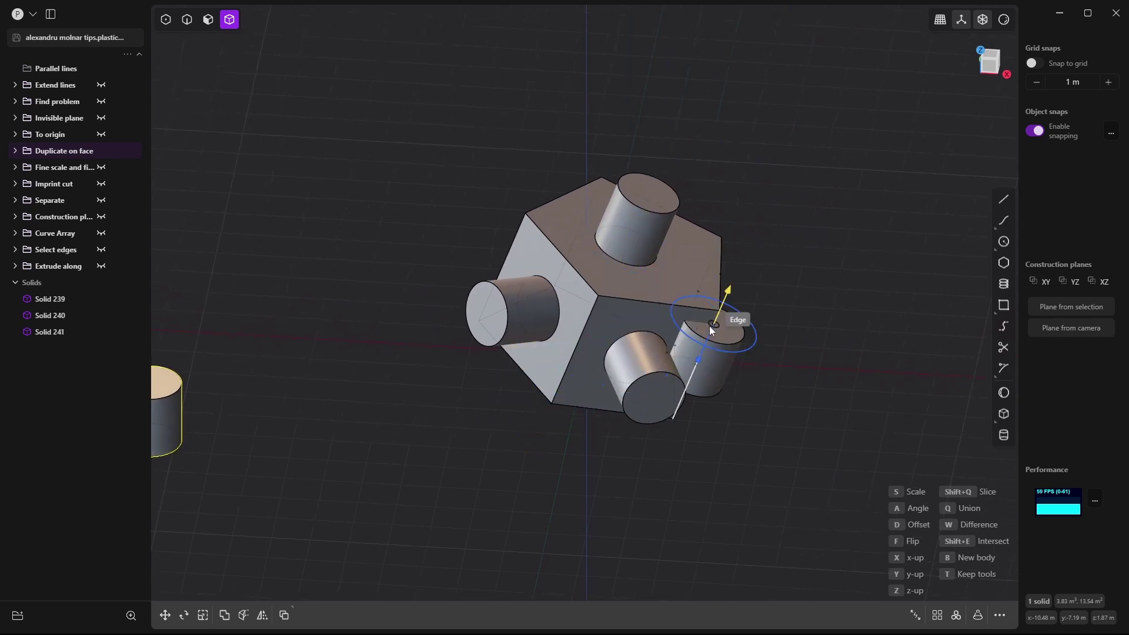
middle_drag(709, 326, 571, 289)
click(779, 365)
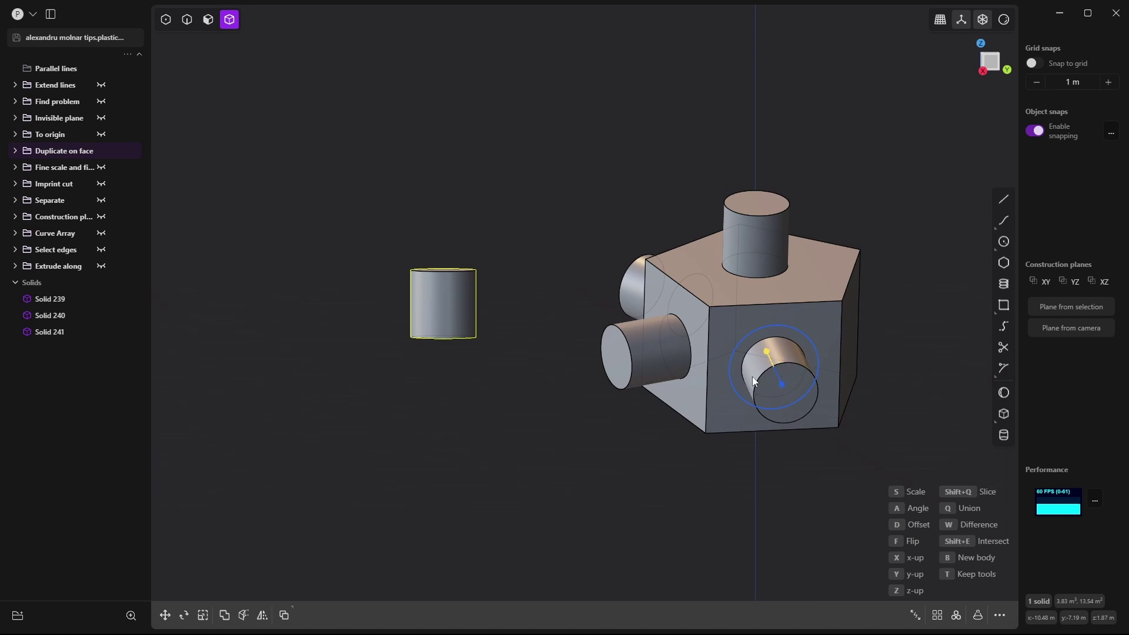
Step: Stack three more cylinder copies end to end on one of the side cylinders and finish placing
click(615, 355)
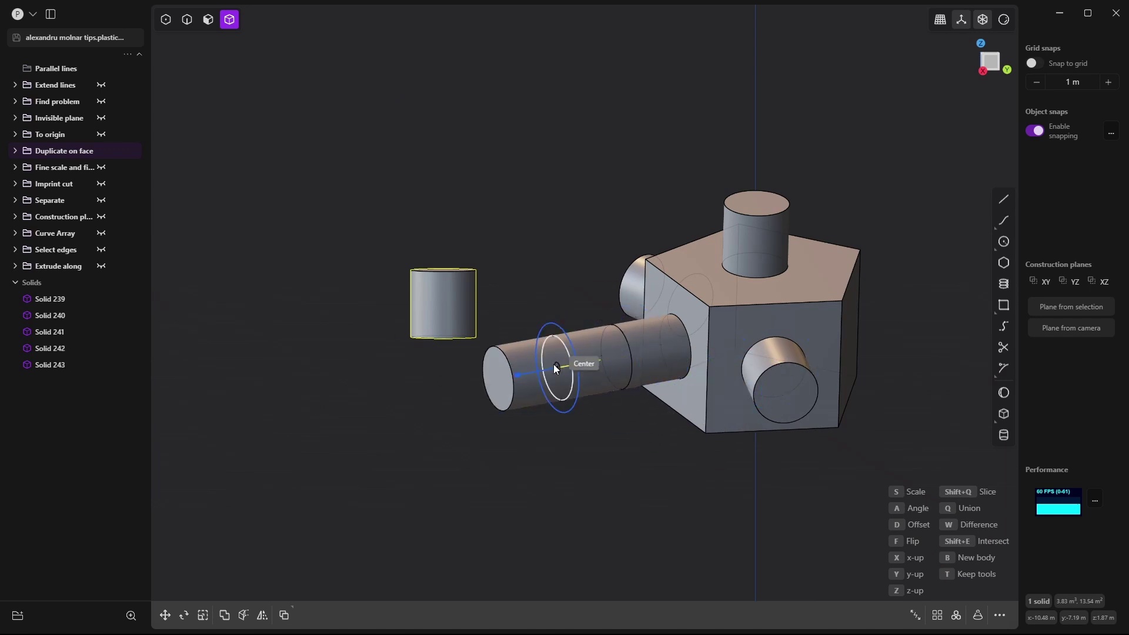
click(555, 367)
click(498, 375)
middle_drag(545, 425, 583, 456)
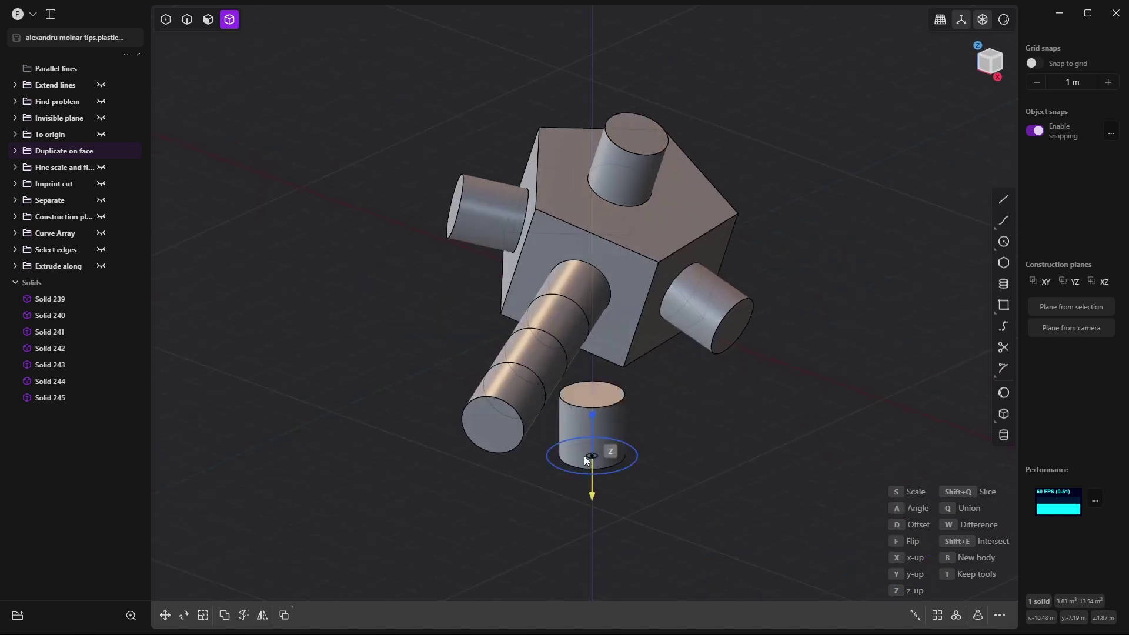
scroll(584, 456, down, 5)
key(Escape)
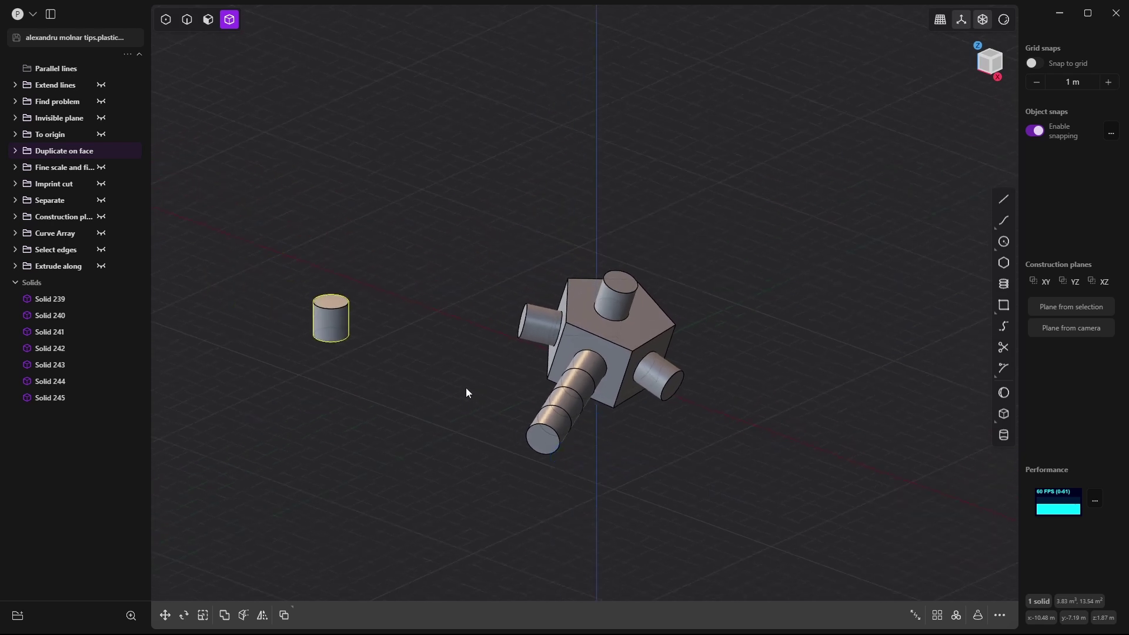
Step: Remove the placed cylinder copies and replace the visible Duplicate on face group with the Fine scale and fillet group
middle_drag(466, 390, 547, 411)
drag(616, 468, 501, 325)
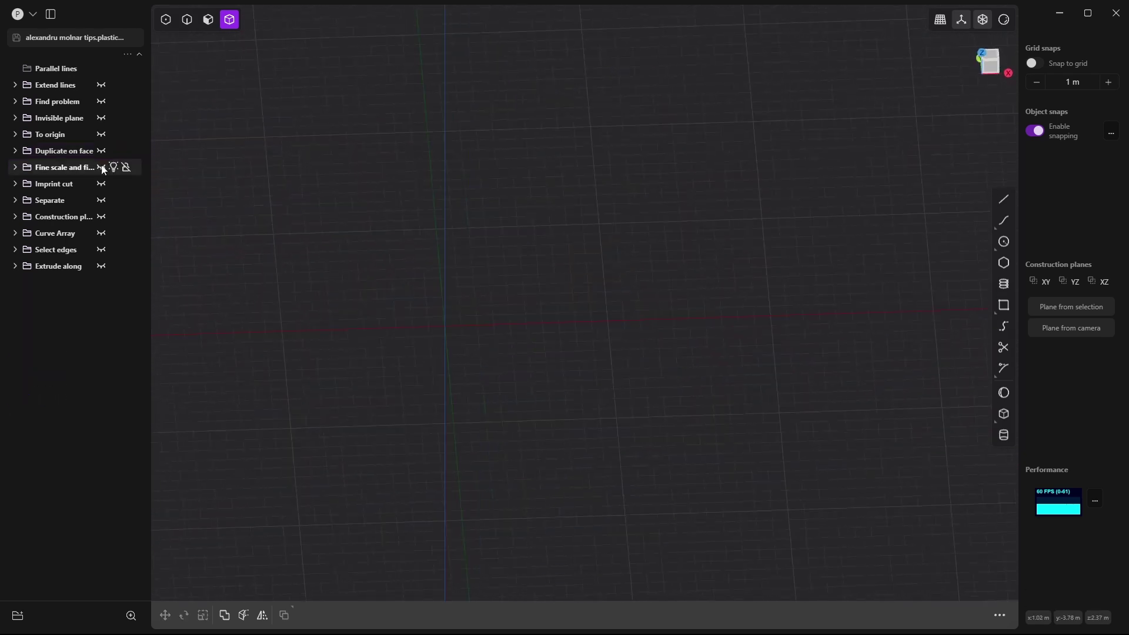
click(101, 167)
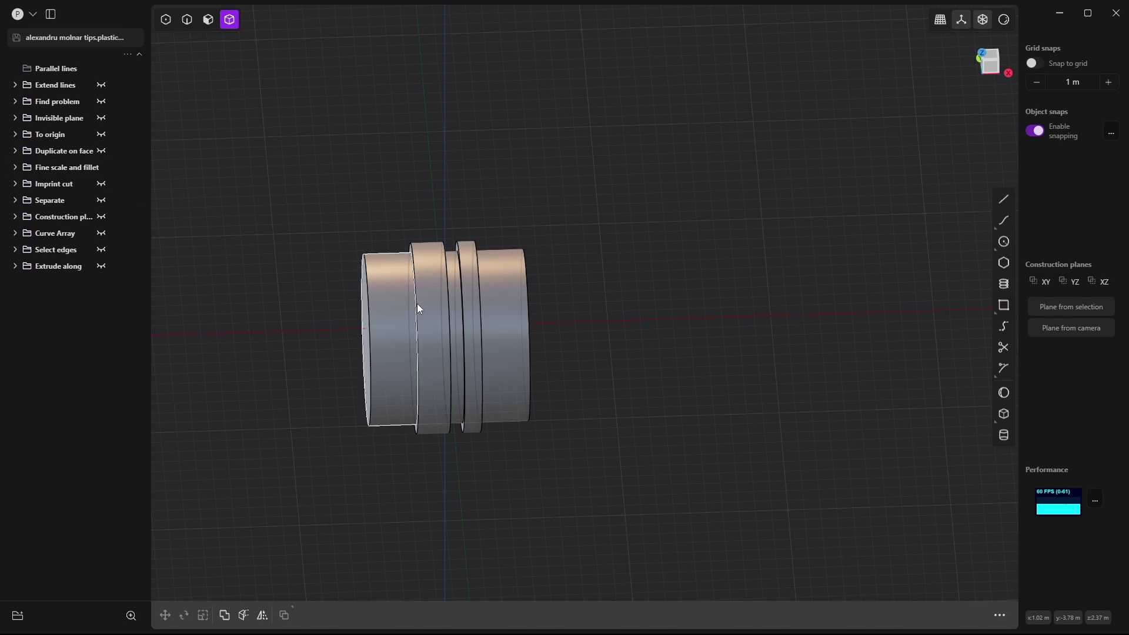
Step: Offset the outer faces of the cylinder's two raised rings outward together by about 0.58 m
mouse_move(418, 307)
middle_down()
mouse_move(478, 337)
mouse_move(421, 325)
mouse_move(496, 309)
mouse_move(539, 347)
mouse_move(431, 302)
middle_up()
scroll(442, 322, up, 3)
key(2)
key(3)
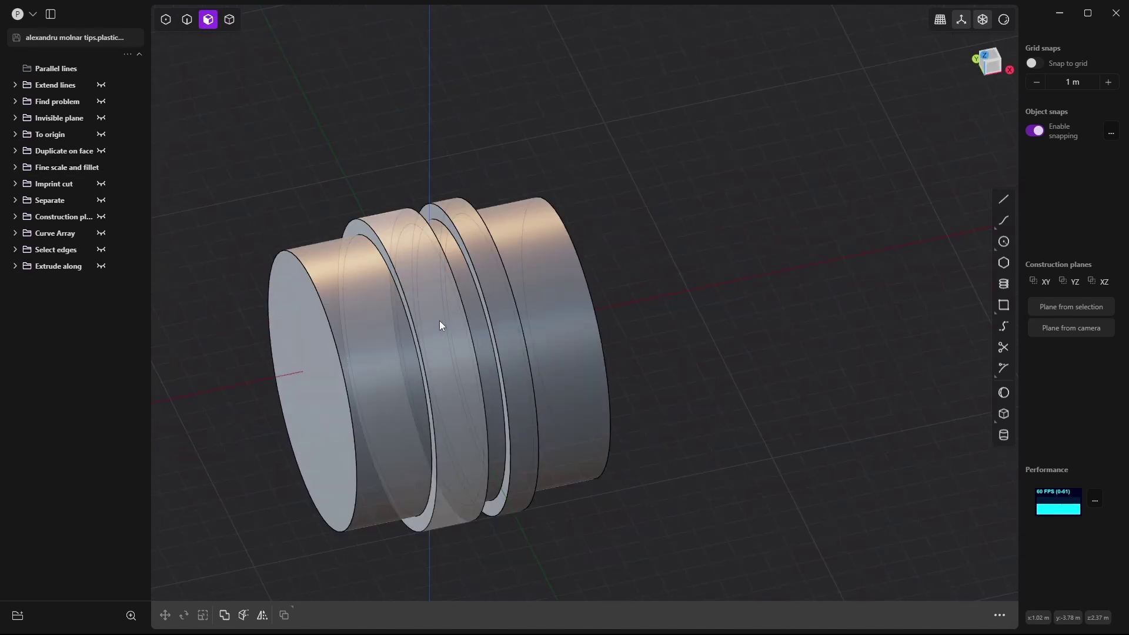
click(439, 321)
shift+click(485, 258)
middle_drag(492, 266, 537, 224)
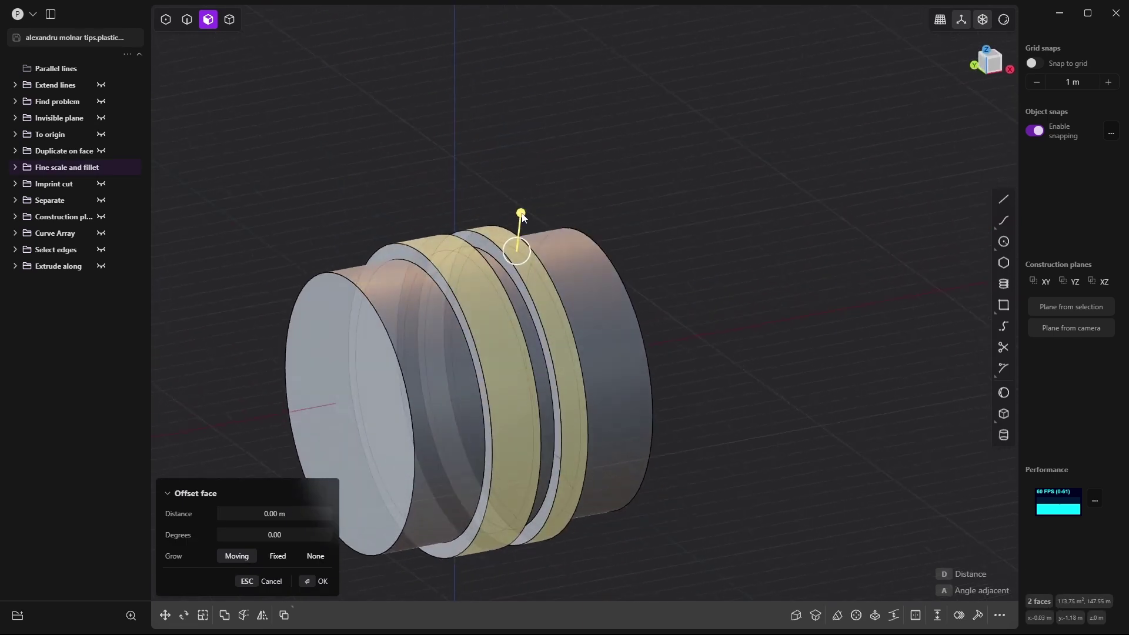
drag(538, 224, 519, 175)
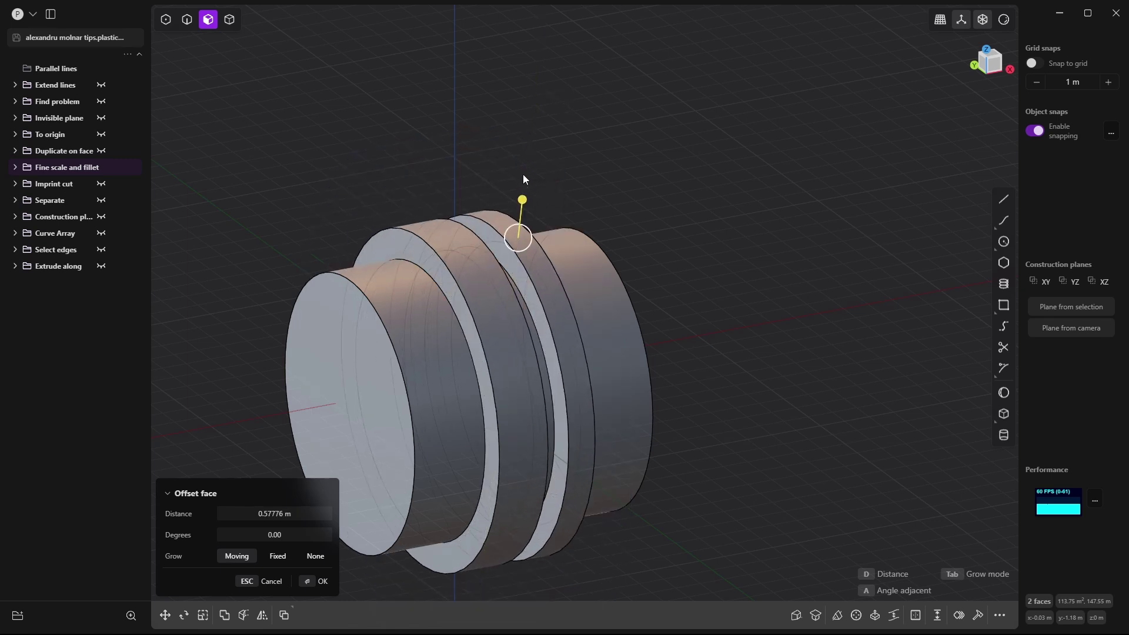
right_click(308, 181)
Step: Fillet the circular edge of the cylinder's near end face by about 0.6 m
key(2)
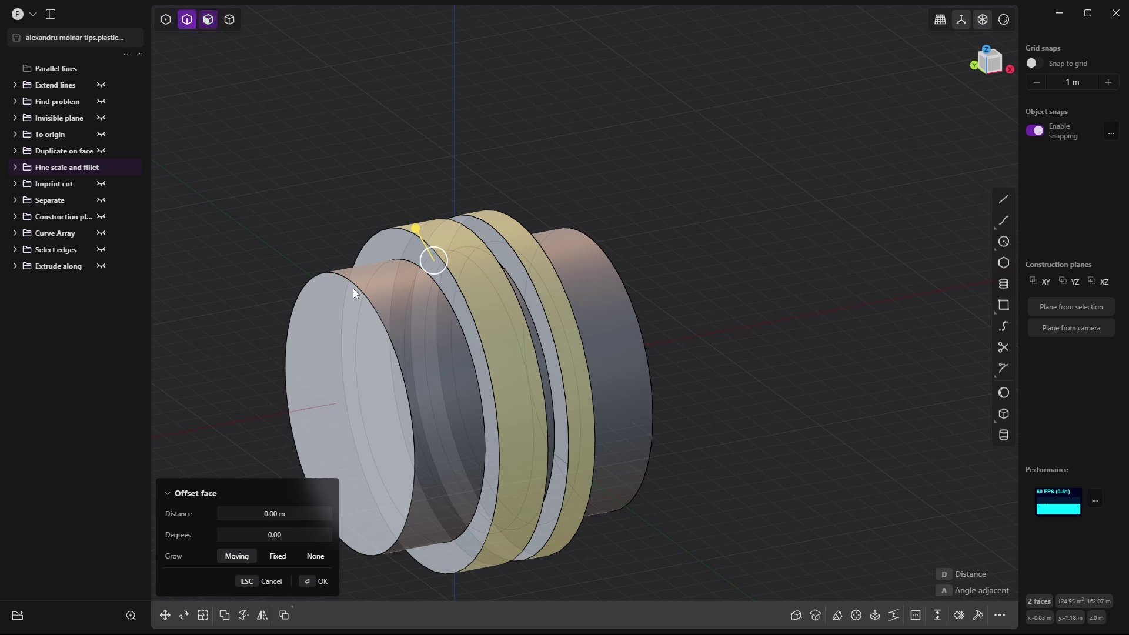
click(347, 276)
key(f)
drag(347, 275, 379, 299)
drag(382, 302, 384, 301)
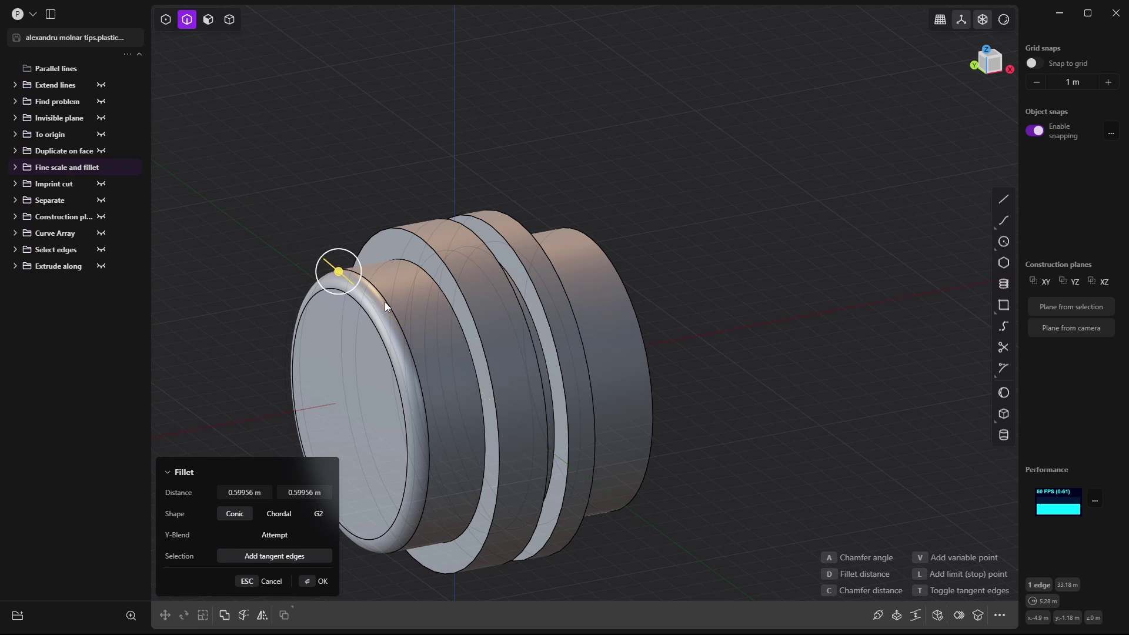
Step: Fillet the circular edge at the cylinder's opposite end to the matching distance of 0.59956 m
middle_drag(609, 312, 646, 319)
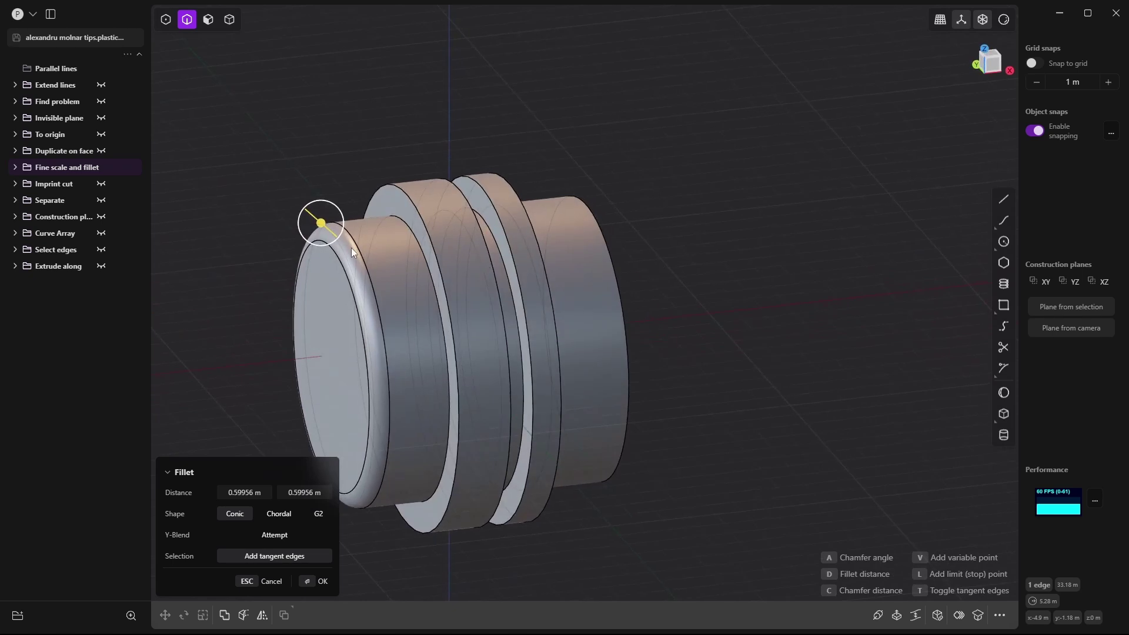
click(613, 249)
drag(612, 253, 637, 279)
middle_drag(637, 280, 386, 298)
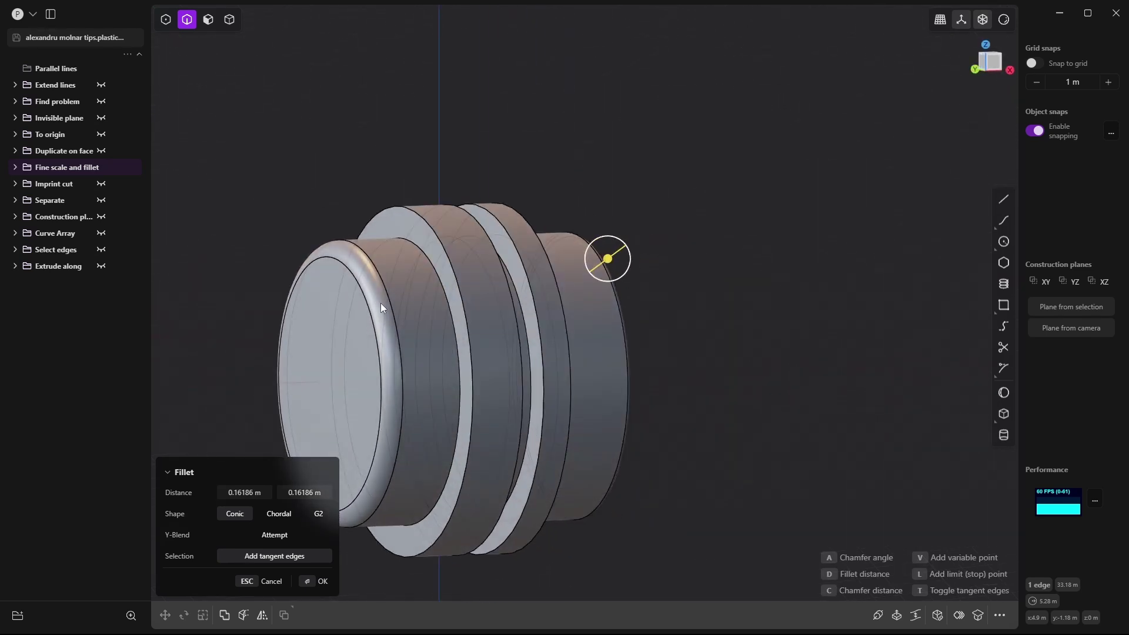
drag(607, 259, 640, 334)
middle_drag(640, 334, 566, 322)
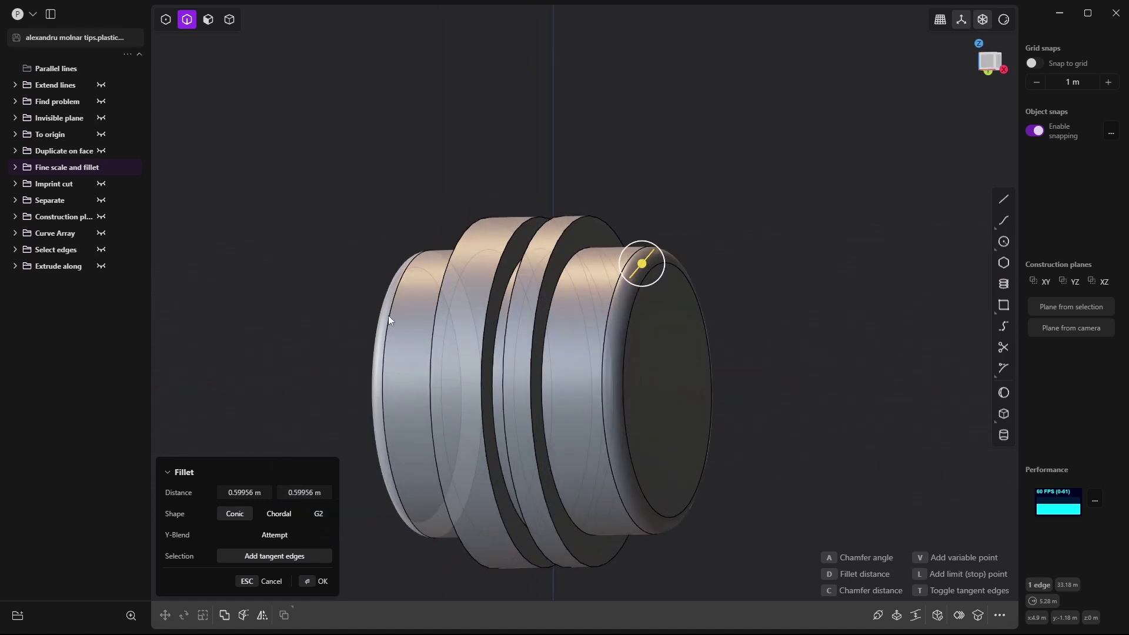
mouse_move(388, 315)
middle_down()
mouse_move(398, 313)
mouse_move(390, 303)
mouse_move(378, 310)
middle_up()
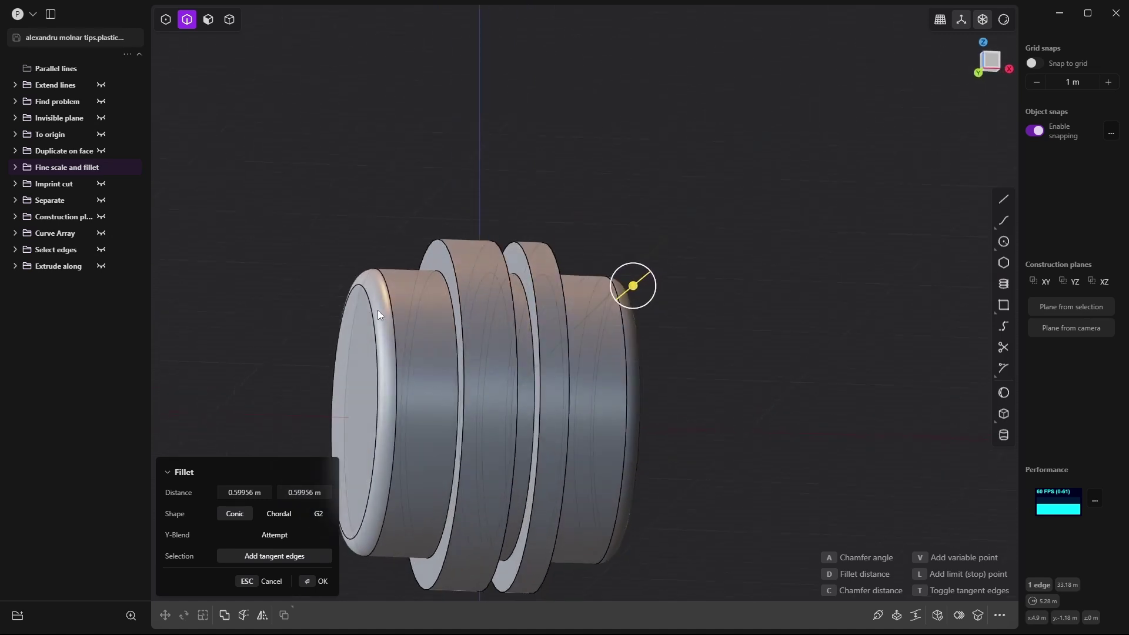
key(Return)
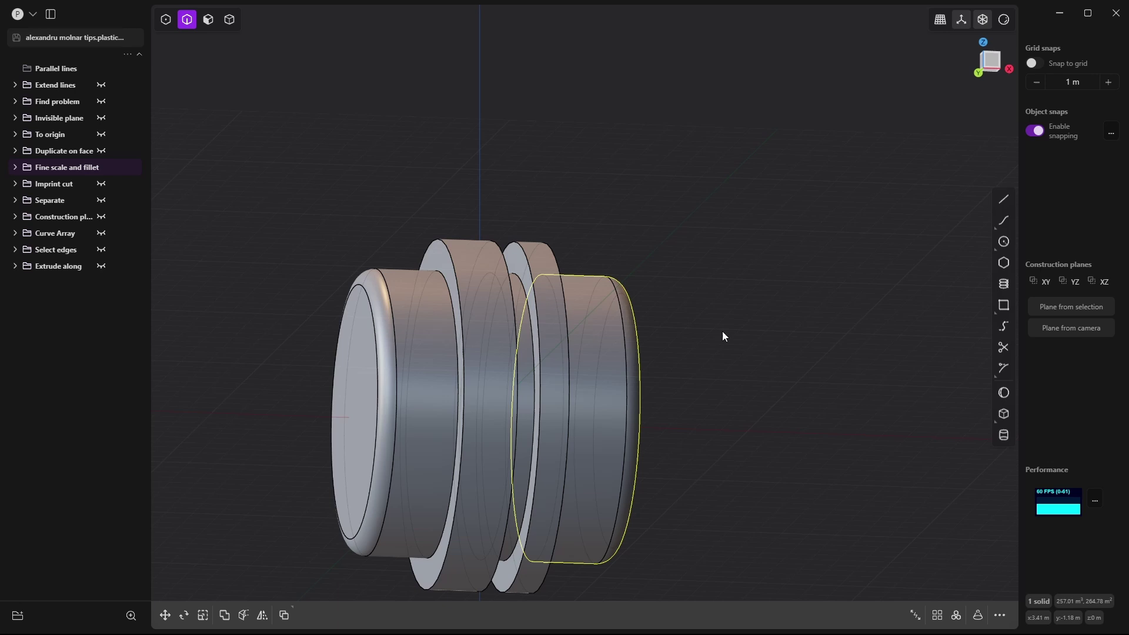
key(Escape)
Step: Try a 0.59956 m fillet on the front outer edge of the wider raised ring
click(461, 290)
key(f)
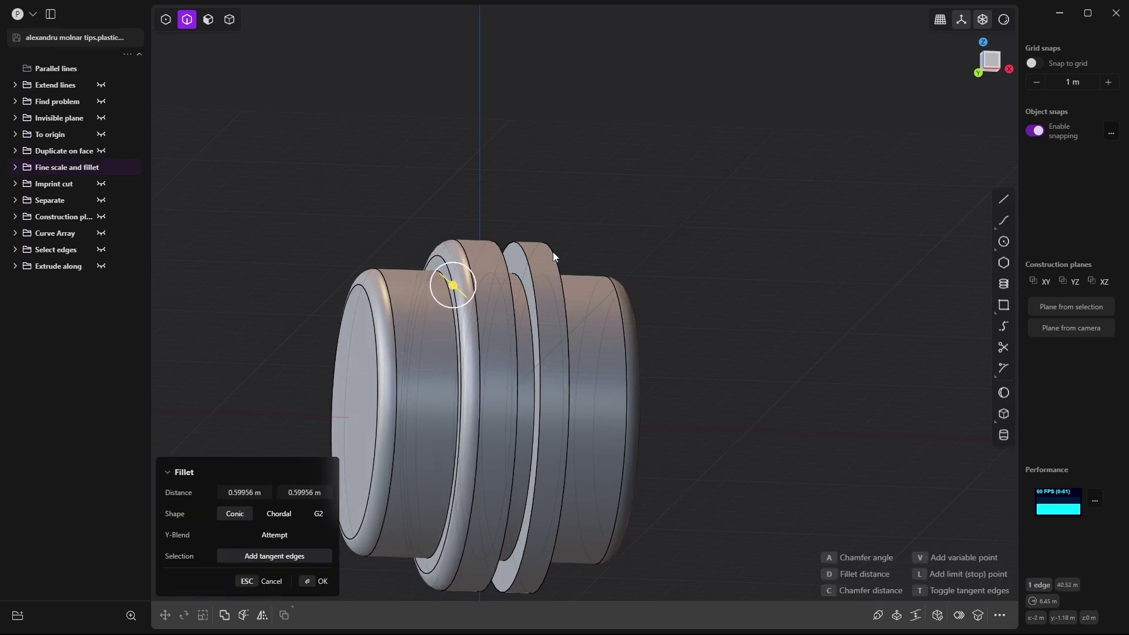
key(Return)
middle_drag(584, 231, 565, 238)
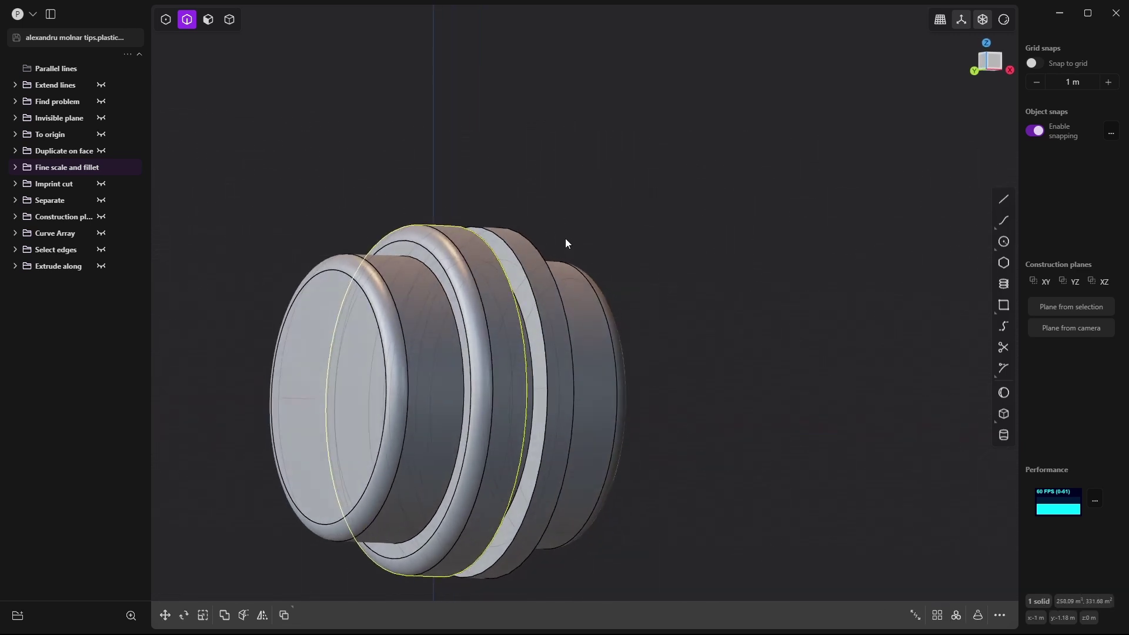
click(566, 238)
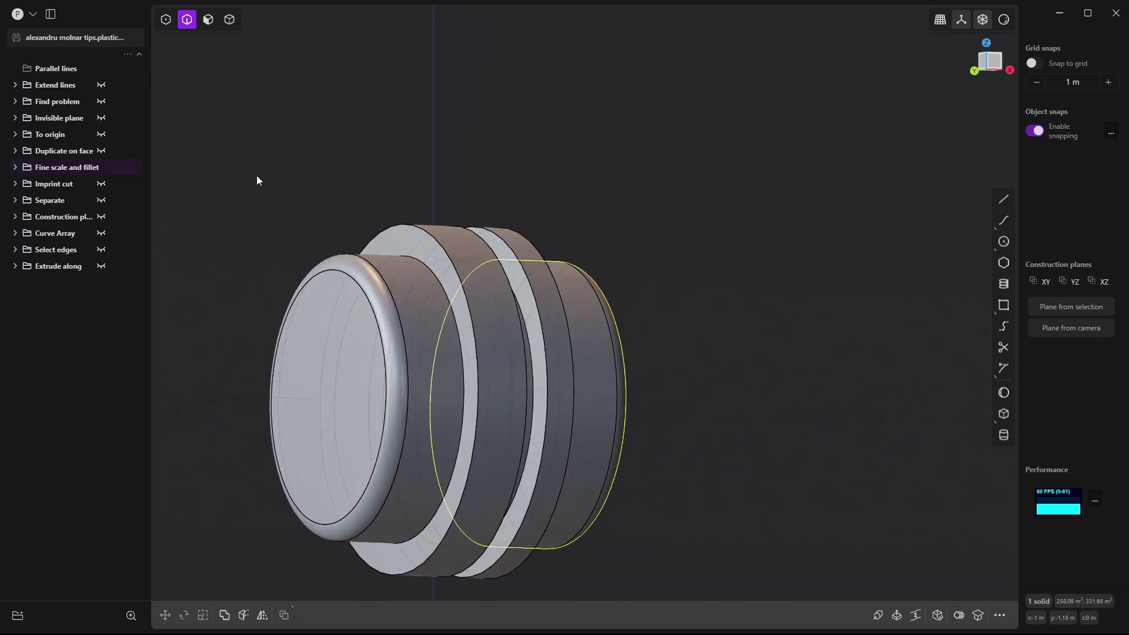
Step: Replace the visible Fine scale and fillet group with the Imprint cut group
click(101, 167)
click(101, 183)
middle_drag(339, 241, 354, 298)
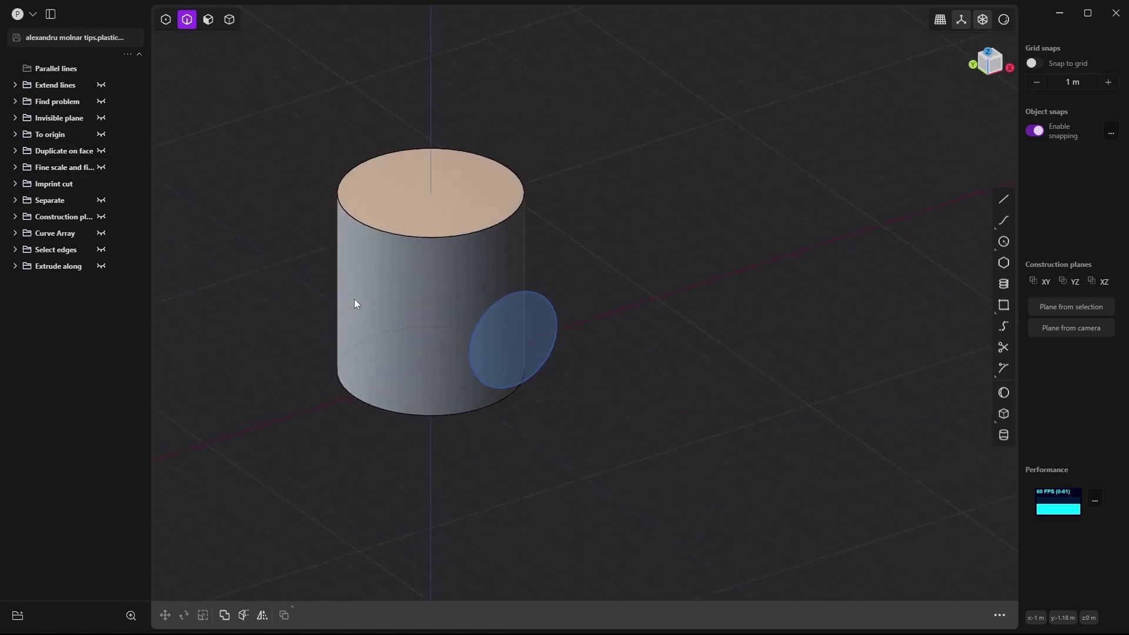
mouse_move(486, 280)
middle_down()
mouse_move(423, 297)
mouse_move(477, 284)
mouse_move(462, 279)
mouse_move(478, 262)
mouse_move(496, 273)
middle_up()
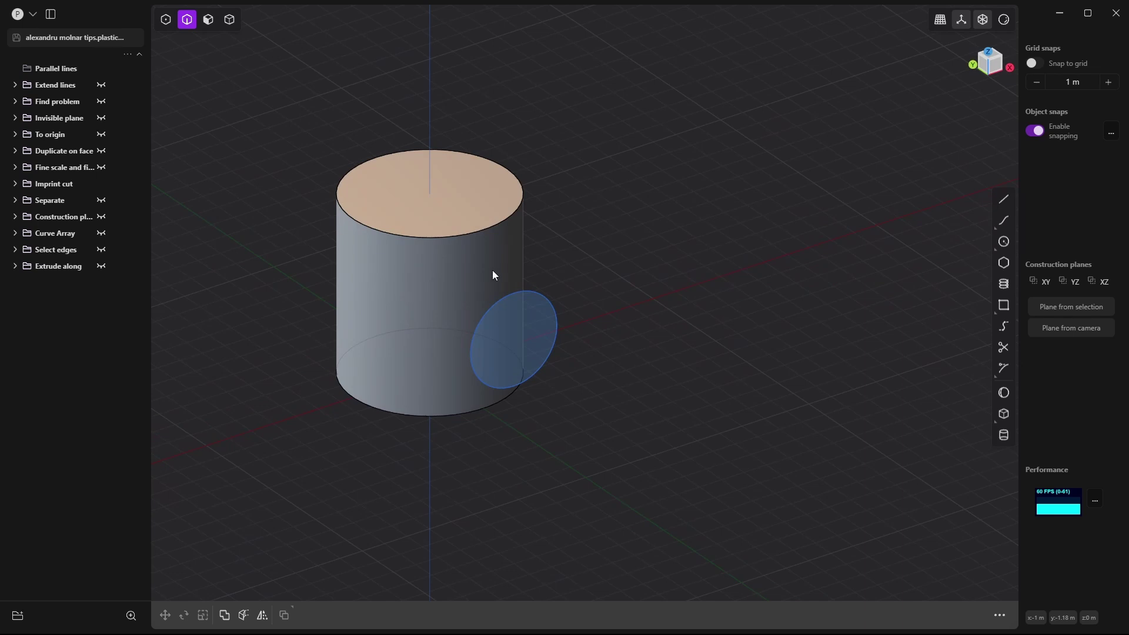
Step: Imprint the circle onto the cylinder's side with Imprint Curve, using the Vector method in the direction 0, -1, 0
key(shift+i)
click(444, 272)
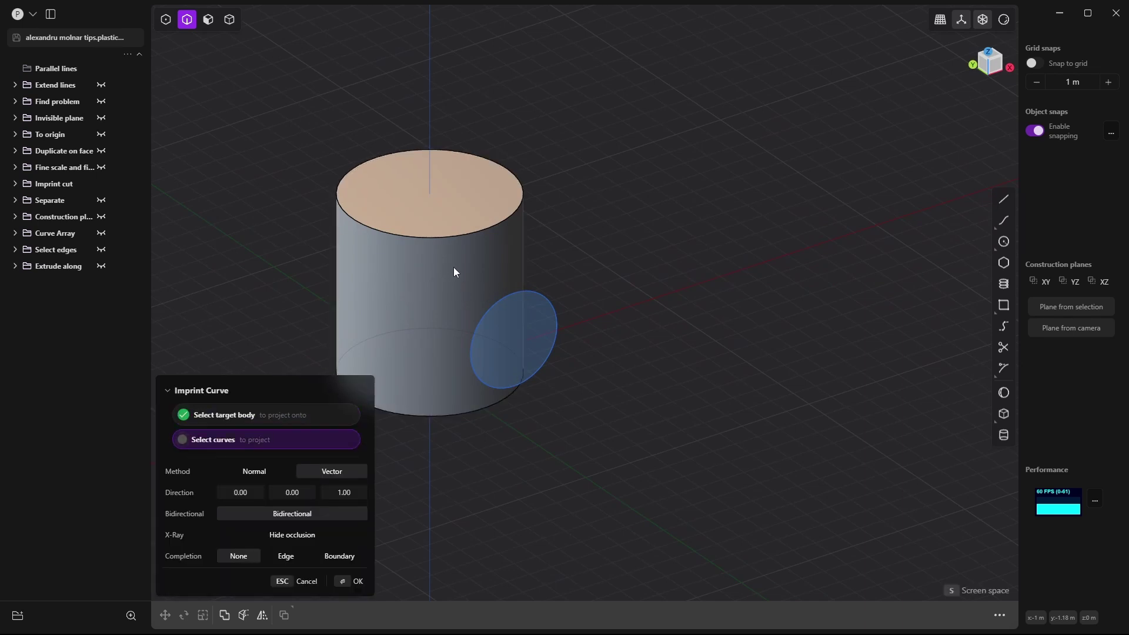
click(544, 295)
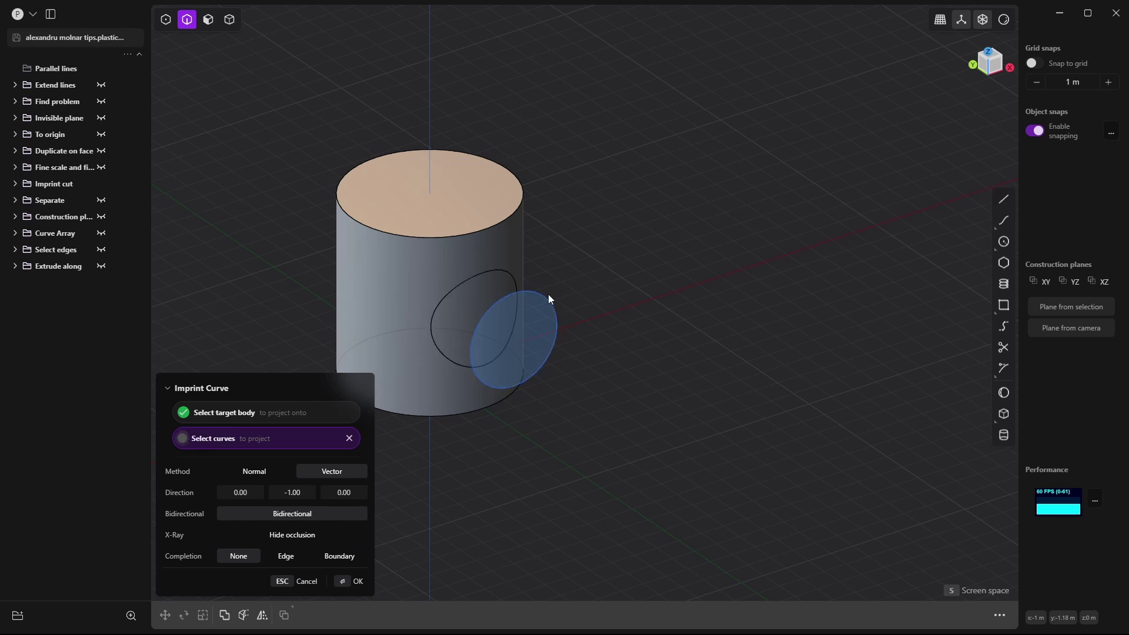
middle_drag(548, 294, 592, 256)
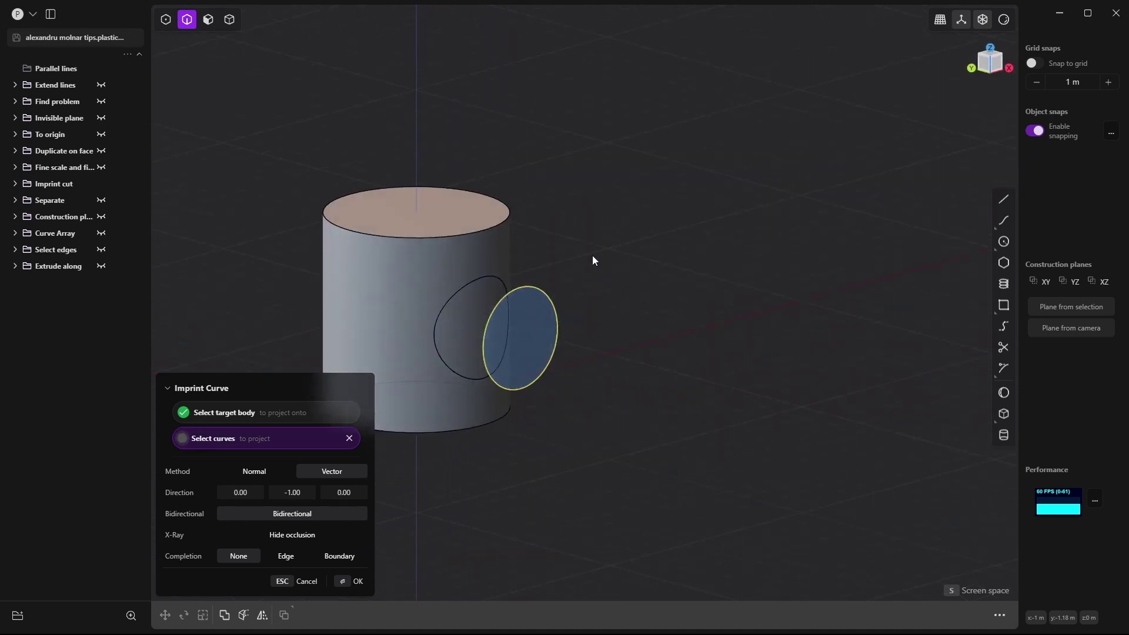
key(Return)
Step: Remove the imprinted circular face to open a hole in the cylinder's side wall
key(3)
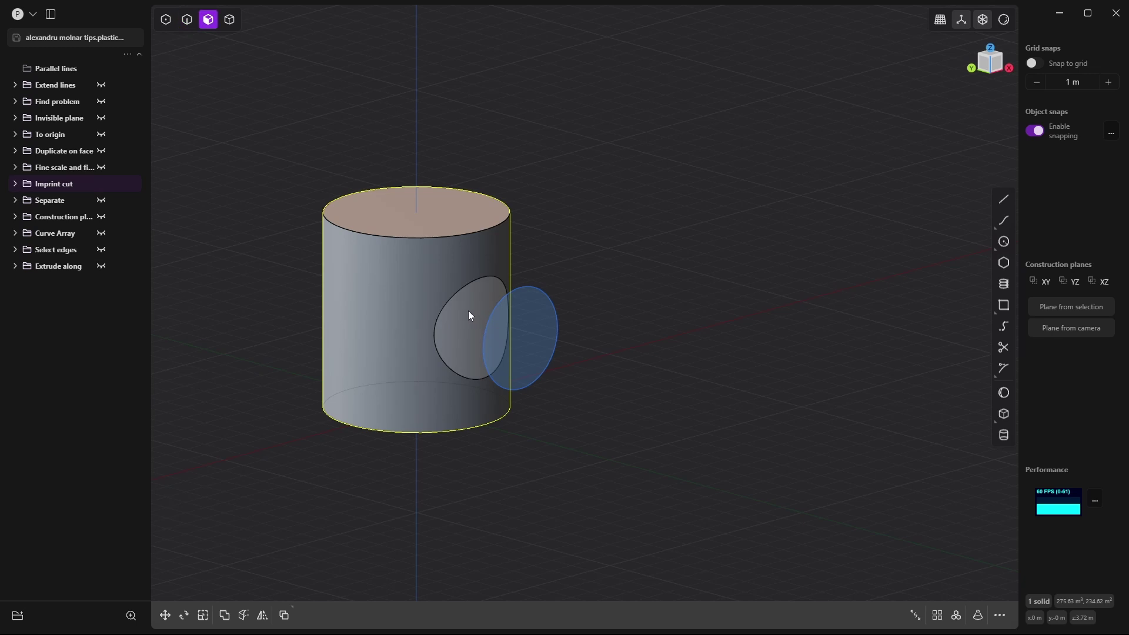
click(468, 312)
key(o)
click(498, 319)
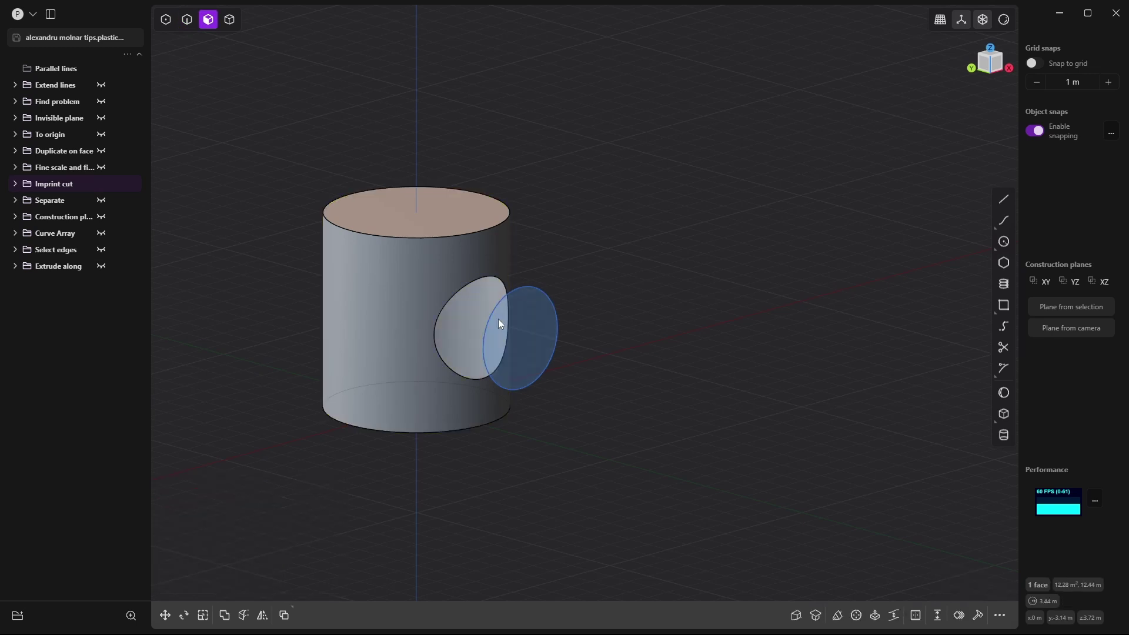
middle_drag(573, 245, 551, 281)
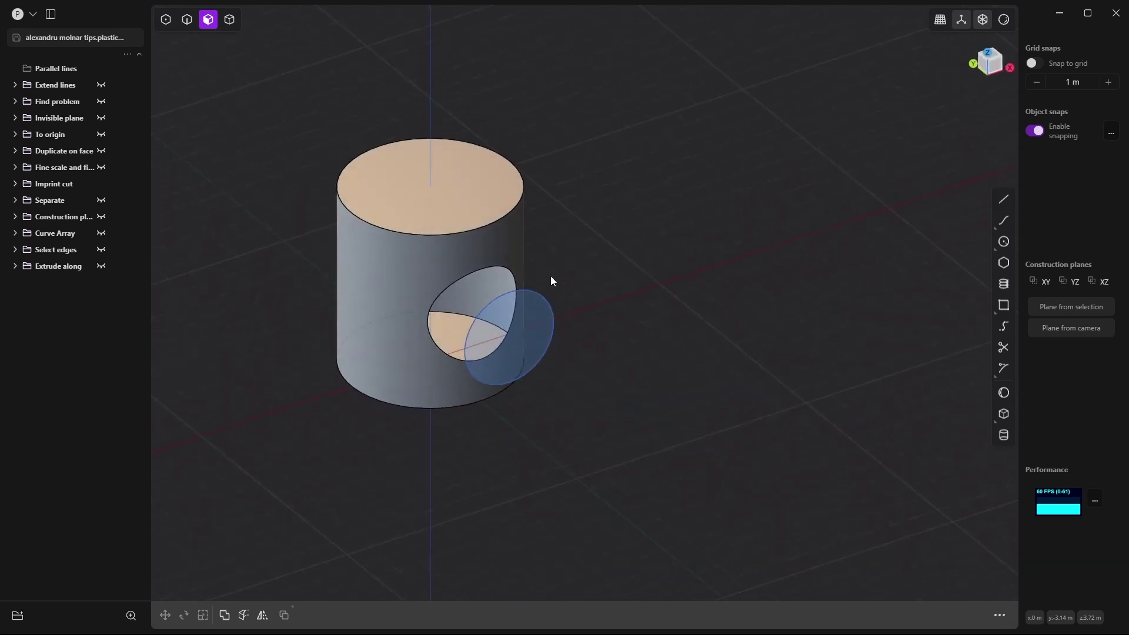
Step: Replace the visible Imprint cut group with the Separate group
click(101, 183)
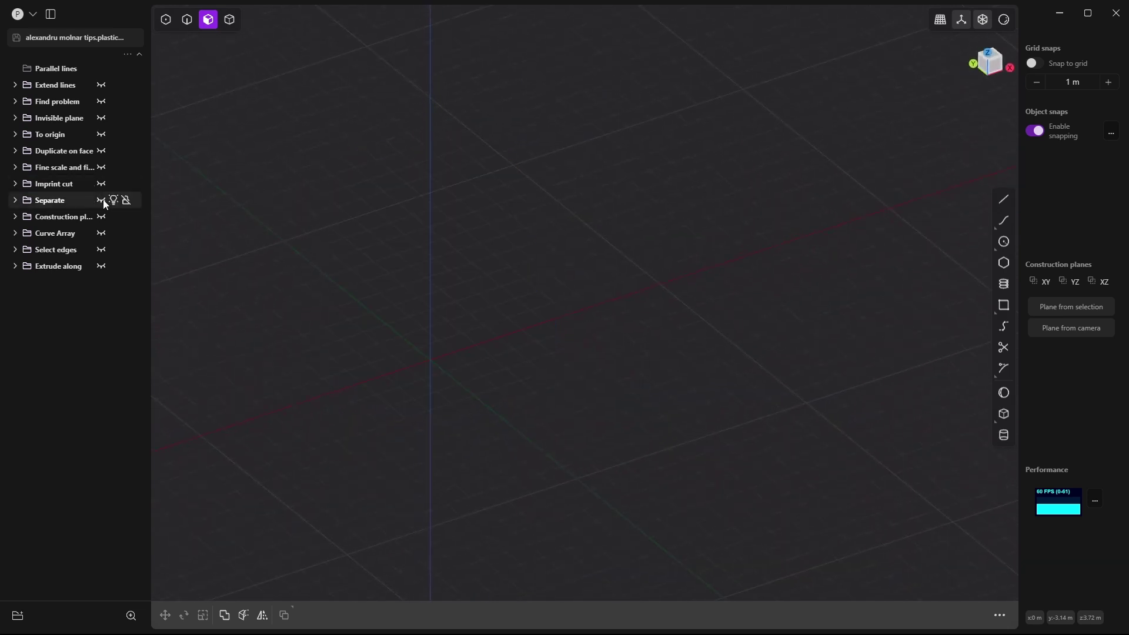
click(101, 200)
scroll(452, 320, up, 4)
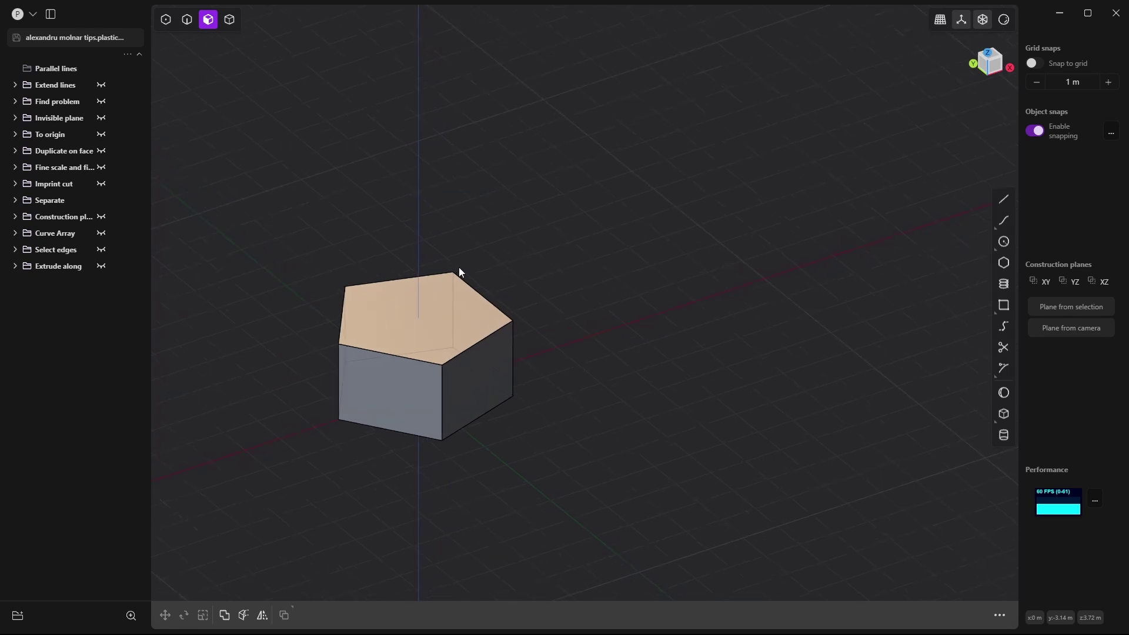
middle_drag(459, 267, 576, 312)
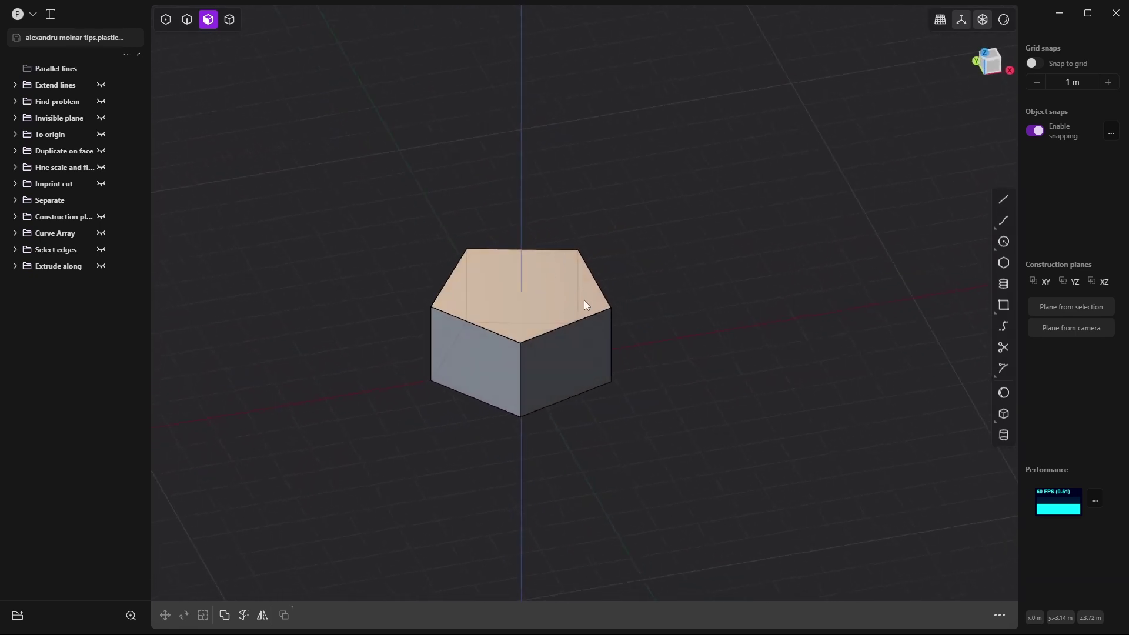
Step: Try to move the pentagonal prism's top face up by about 1.47 m
click(546, 301)
key(o)
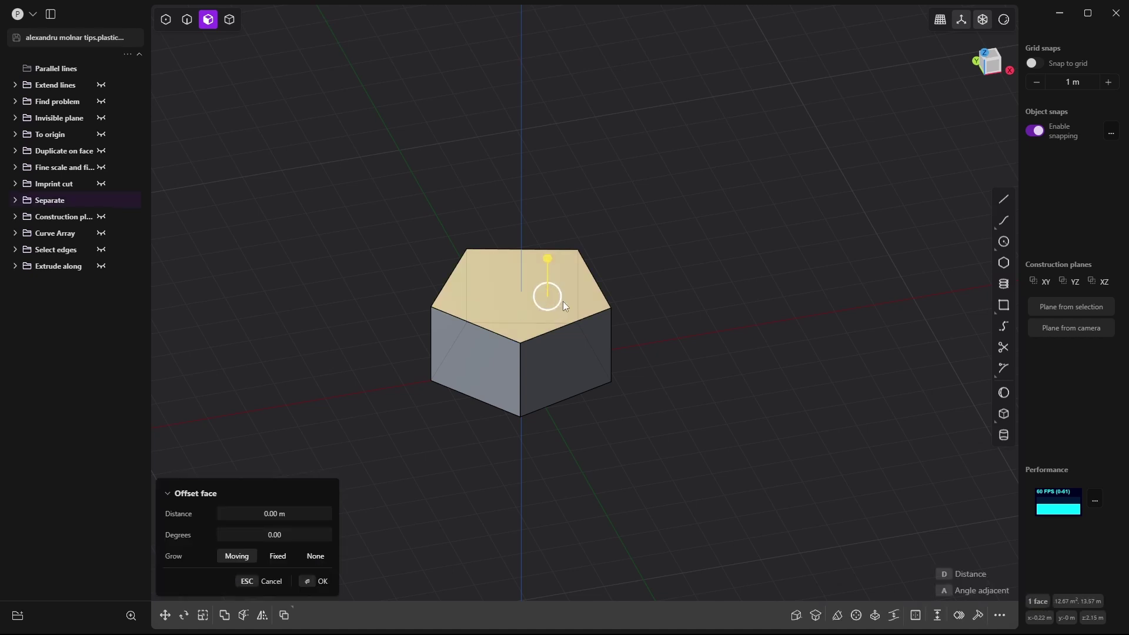
key(g)
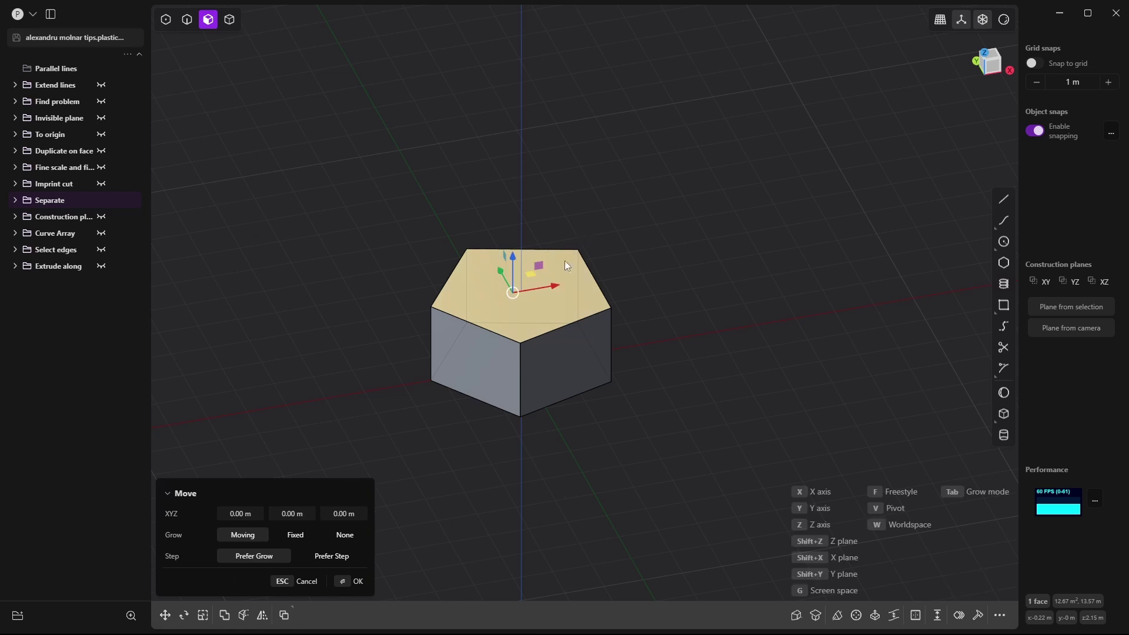
drag(514, 262, 510, 210)
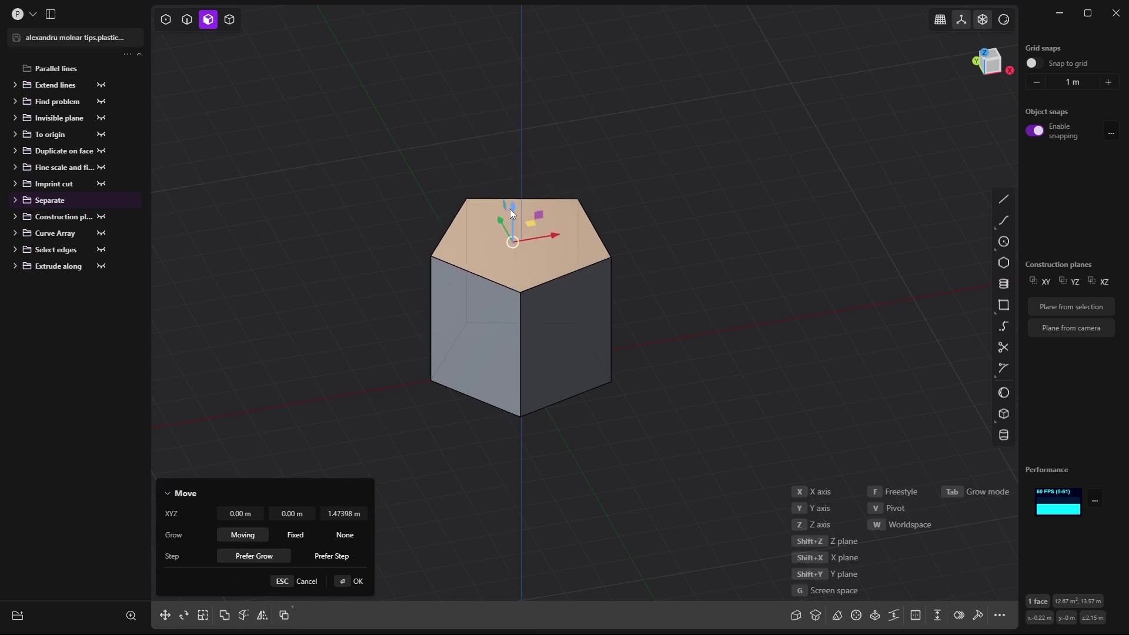
key(Escape)
middle_drag(563, 280, 570, 304)
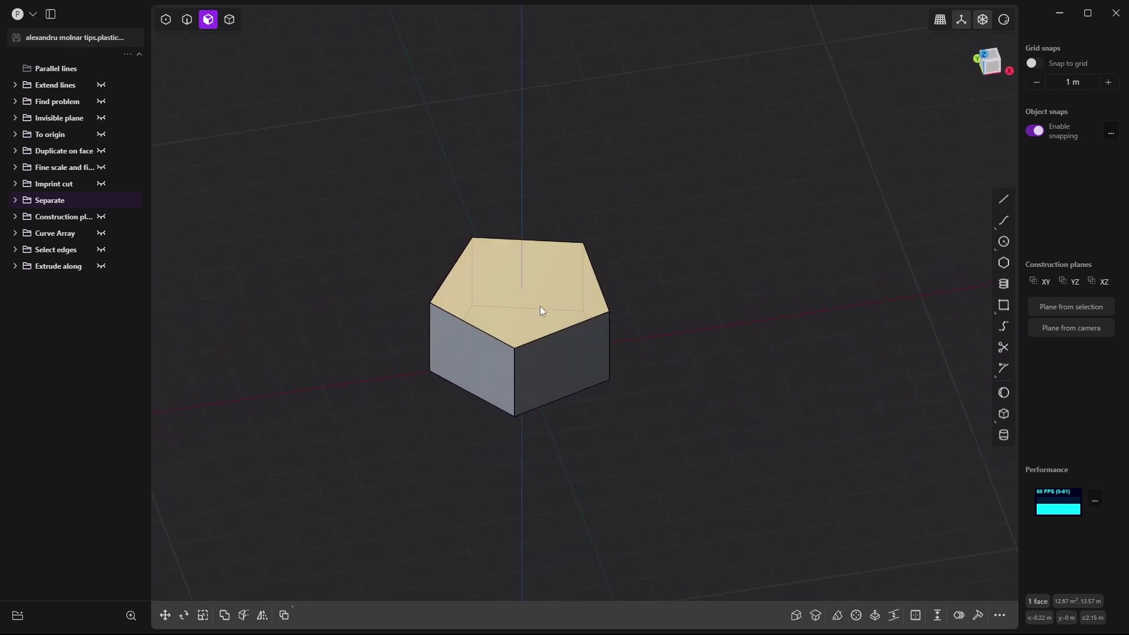
Step: Duplicate the prism's top face and raise the copy straight up above the prism
key(ctrl+d)
drag(518, 266, 516, 144)
mouse_move(541, 258)
middle_down()
mouse_move(498, 190)
mouse_move(530, 249)
mouse_move(550, 251)
middle_up()
right_click(610, 224)
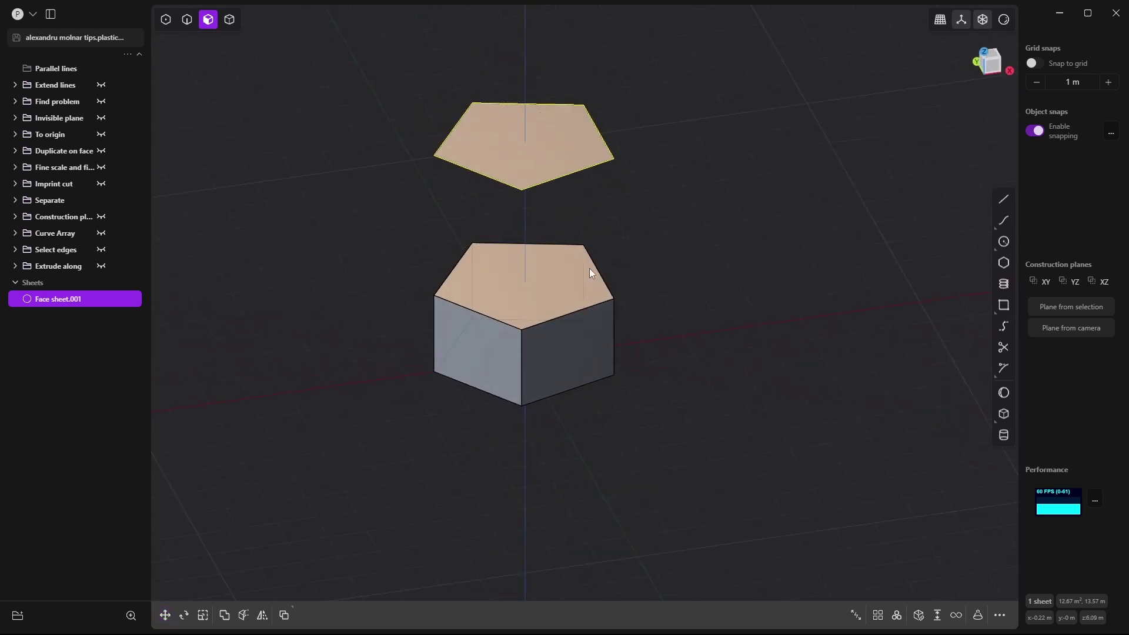
Step: Delete the prism's original top face beneath the raised copy
click(559, 281)
key(Escape)
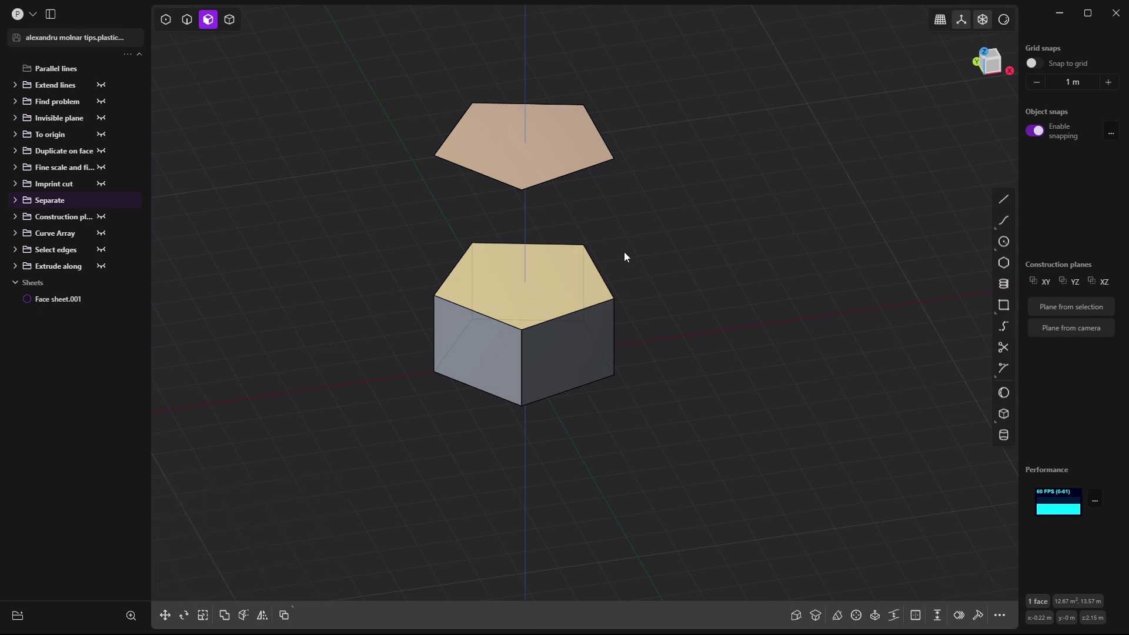
key(Delete)
mouse_move(624, 253)
middle_down()
mouse_move(623, 279)
mouse_move(596, 253)
mouse_move(627, 270)
middle_up()
Step: Undo the face deletion and the raised duplicate, and separate the prism's top face into its own sheet
key(ctrl+z)
key(ctrl+z)
key(ctrl+z)
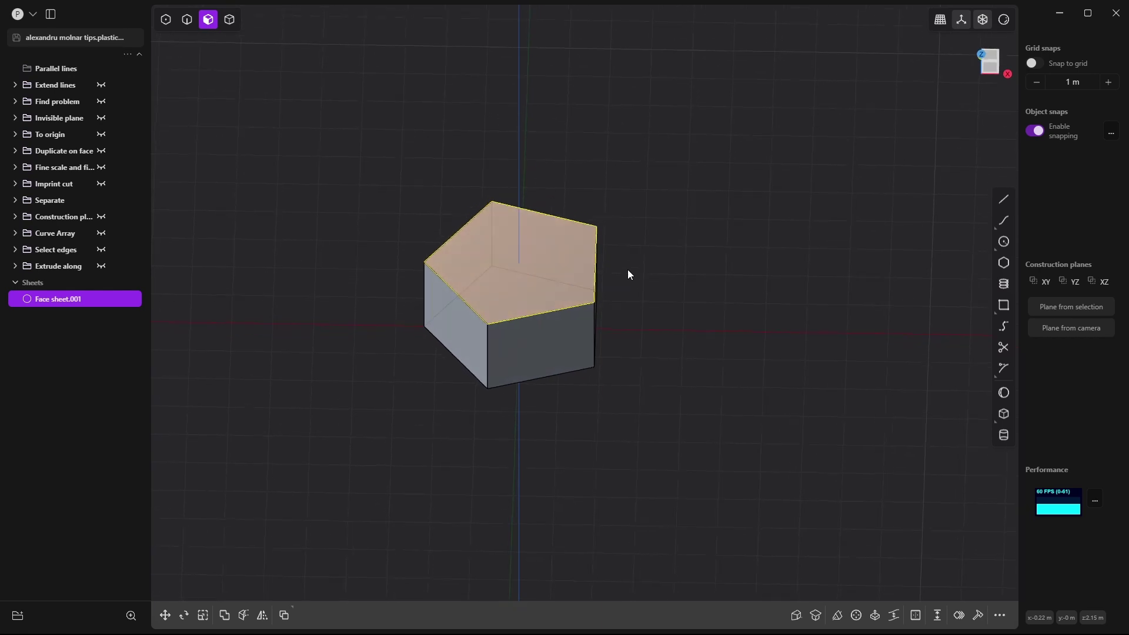
Step: Try to move the separated top face freely up and away from the open prism
click(543, 246)
middle_drag(520, 312, 504, 324)
key(g)
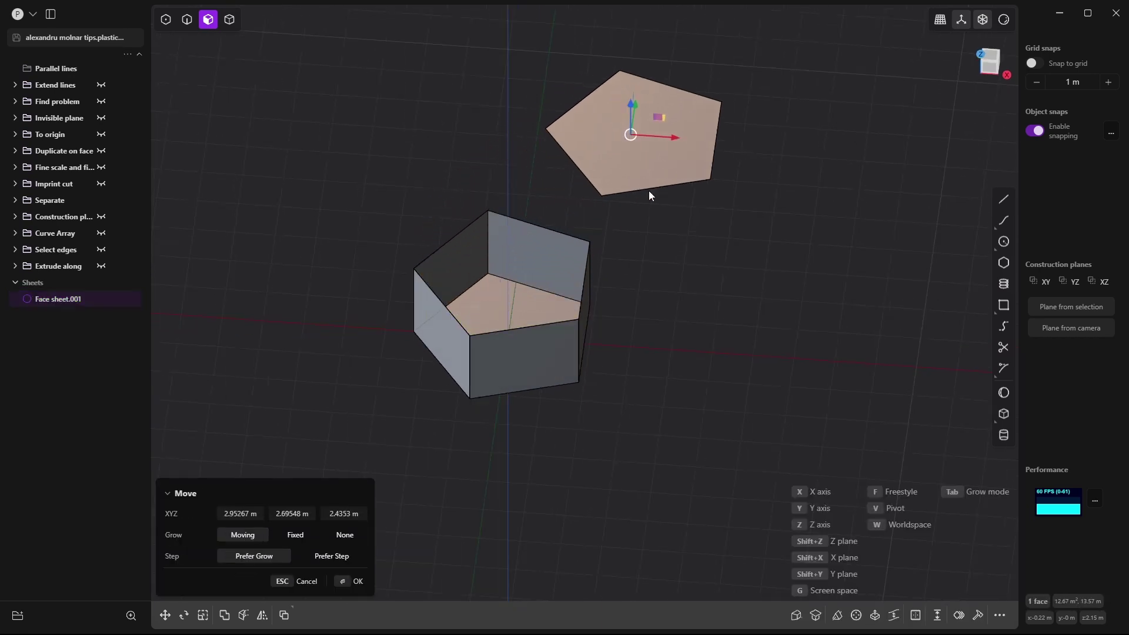
middle_drag(680, 196, 608, 274)
key(Escape)
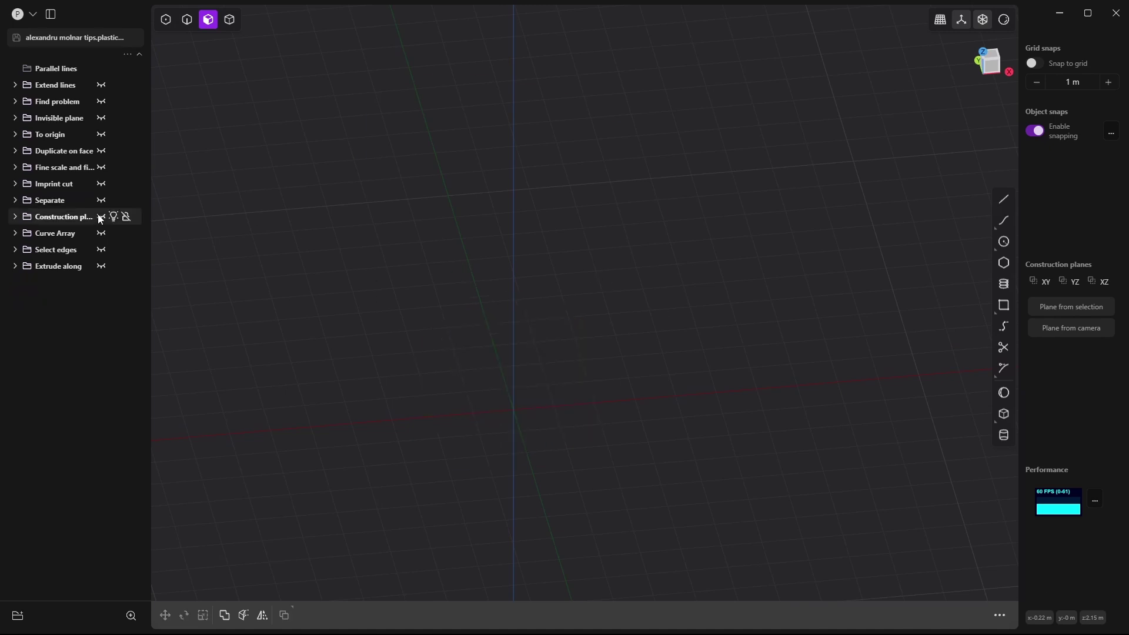
Step: Replace the visible Separate group with the Construction plane group
click(101, 216)
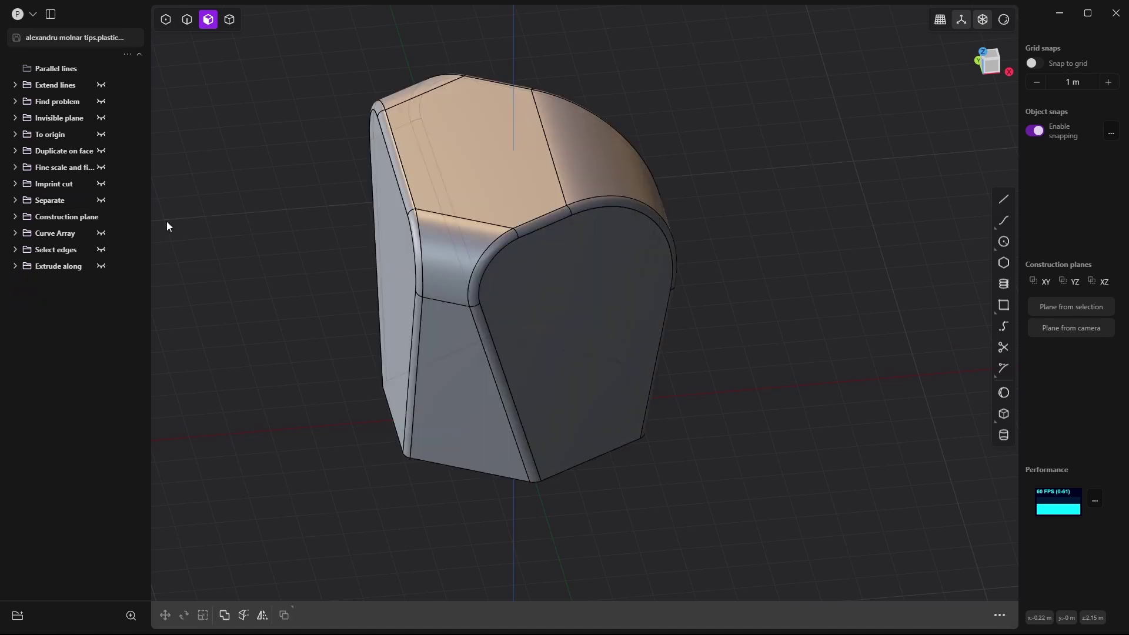
middle_drag(621, 304, 484, 327)
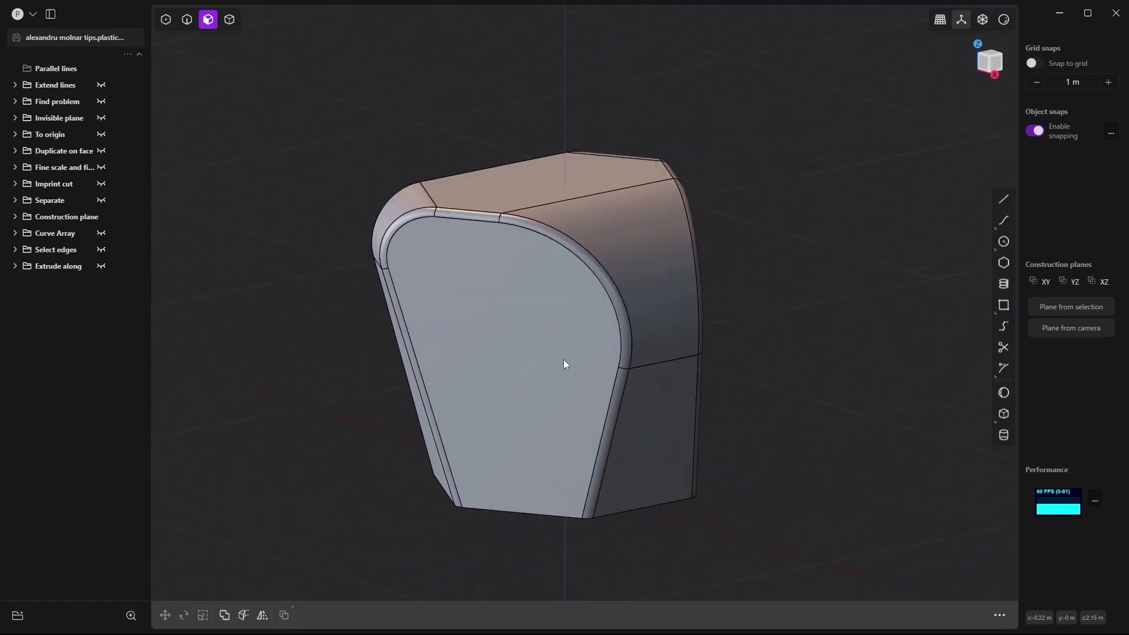
middle_drag(565, 362, 633, 436)
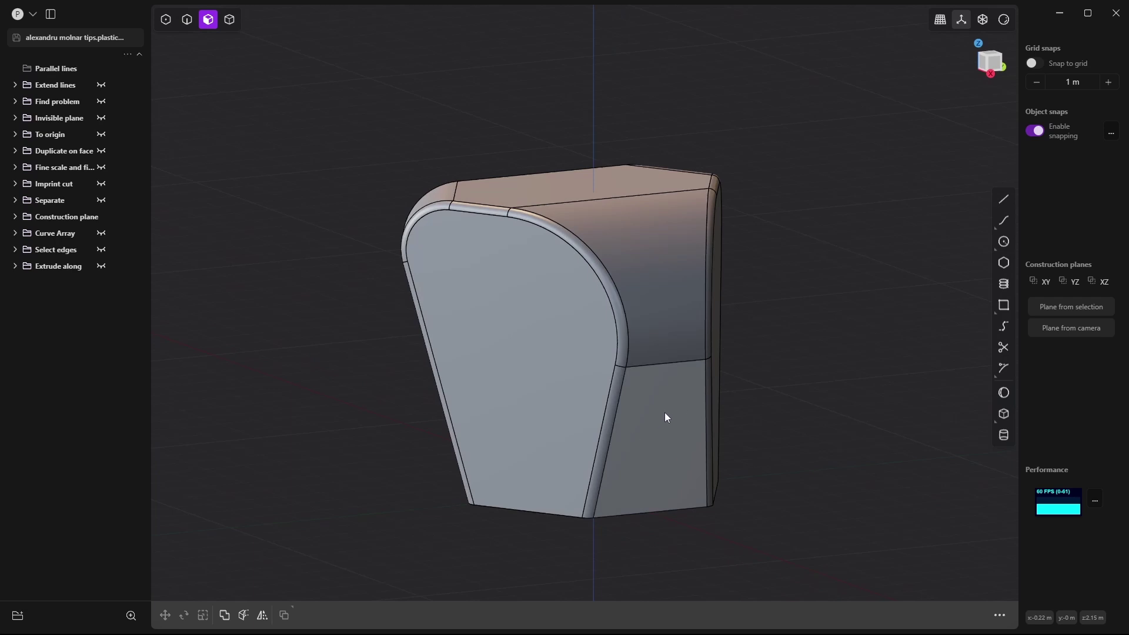
middle_drag(672, 445, 680, 328)
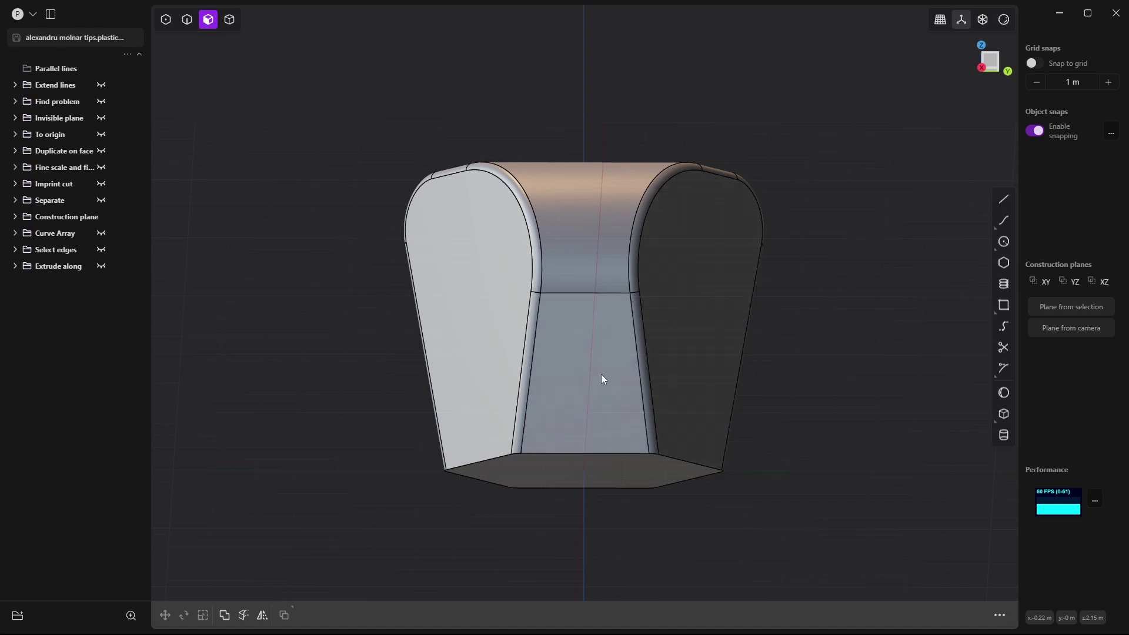
Step: Align a temporary construction plane with the block's tapered side face, and with its hexagonal bottom face
click(578, 368)
key(o)
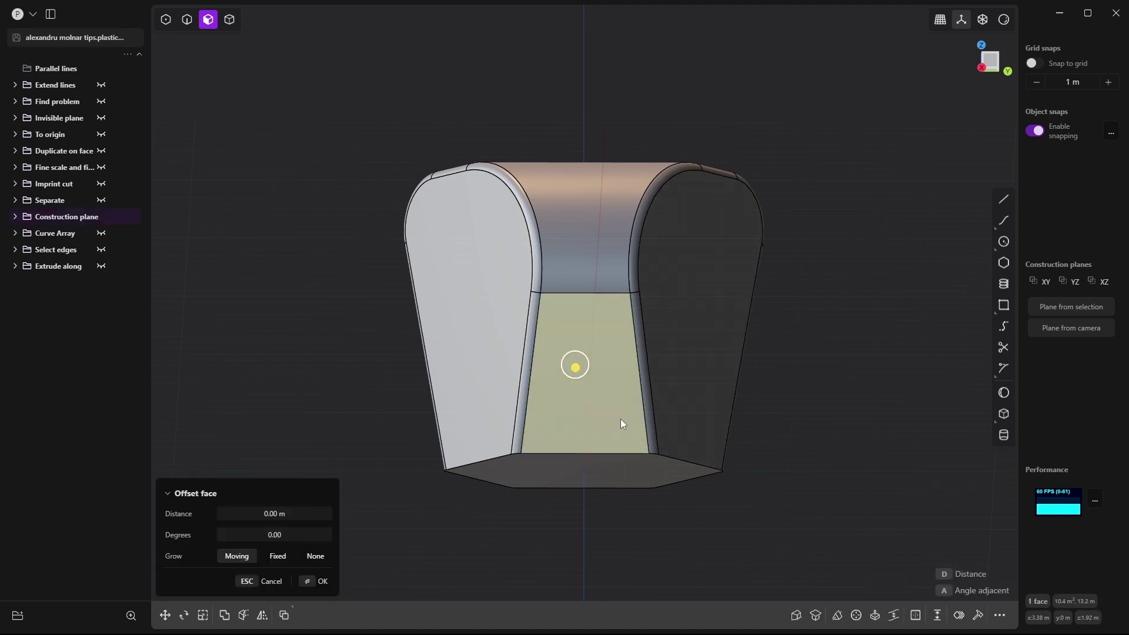
key(space)
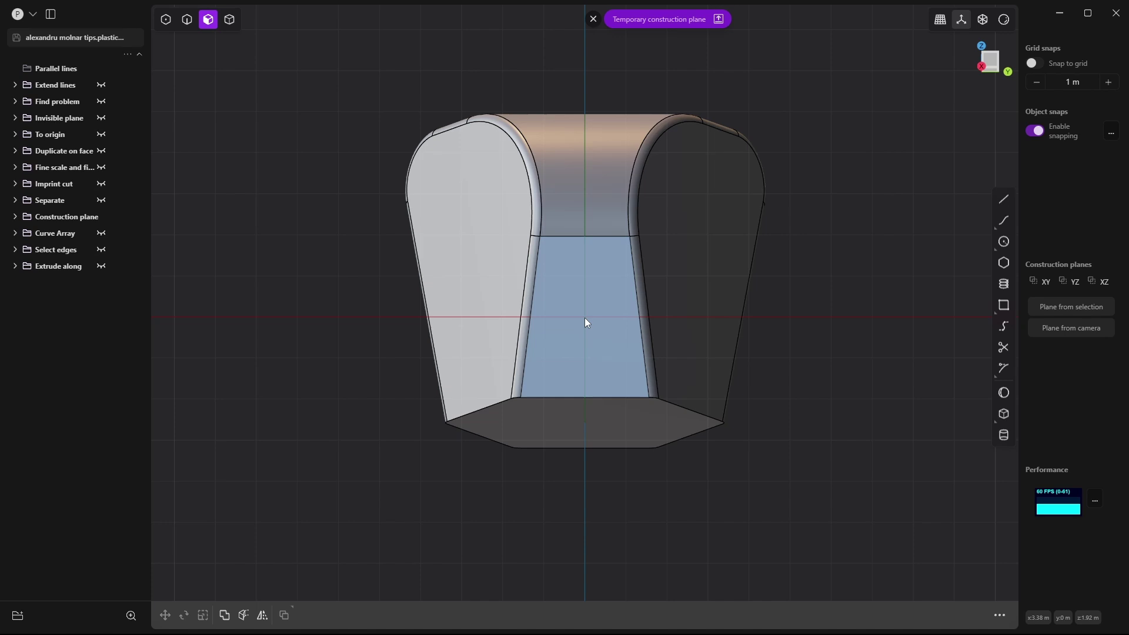
middle_drag(585, 318, 503, 435)
click(504, 436)
key(space)
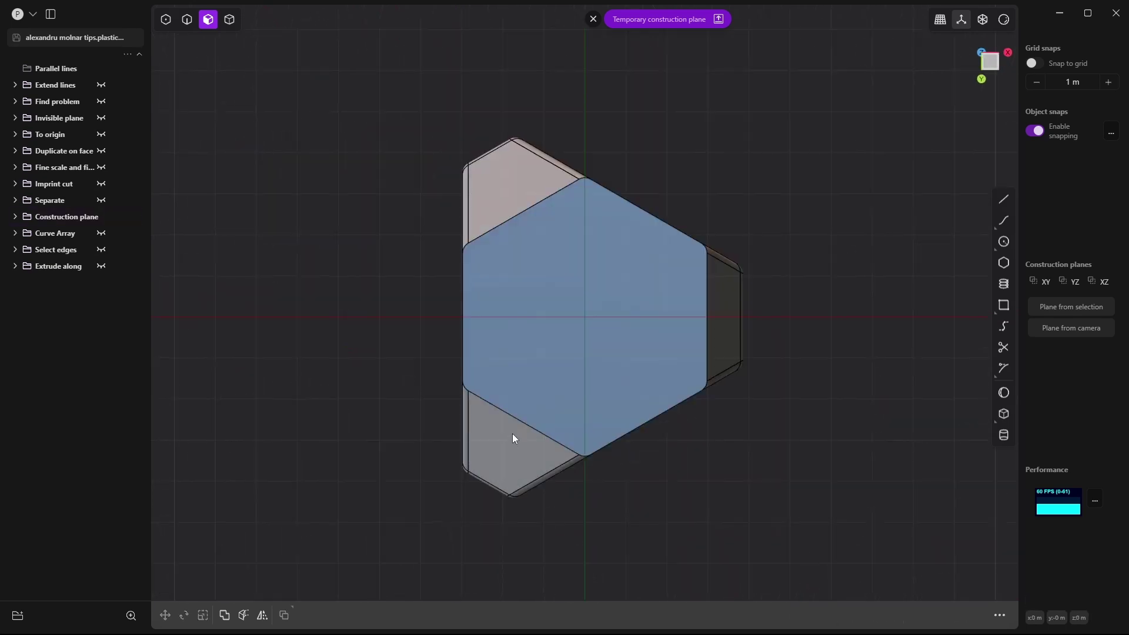
Step: Align the temporary construction plane with the block's flat top face
click(513, 181)
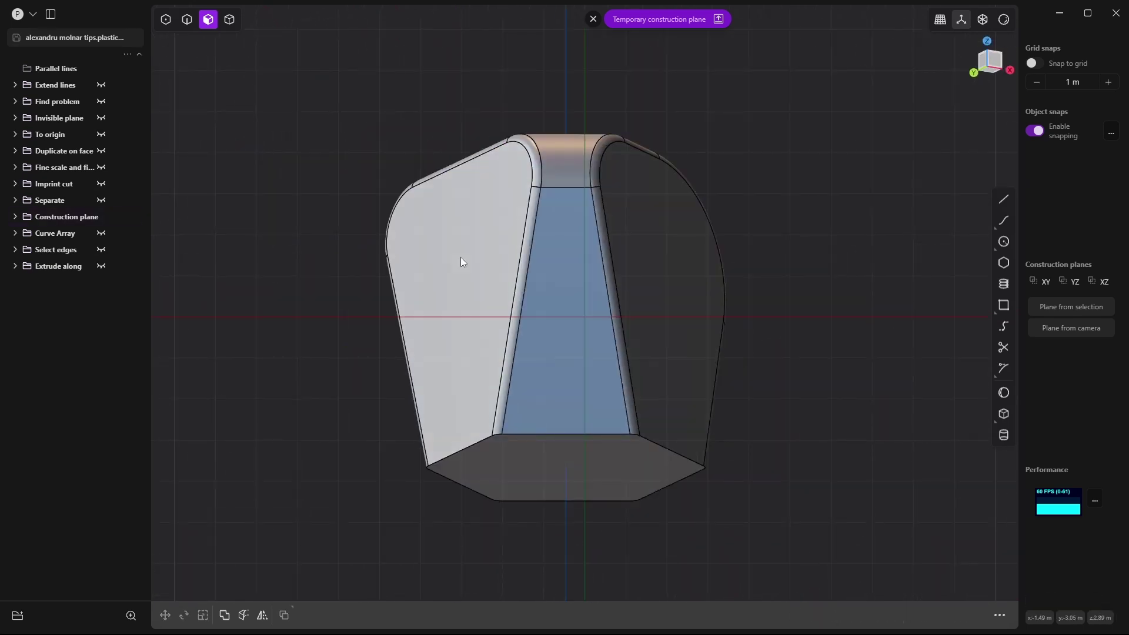
key(slash)
click(447, 325)
key(o)
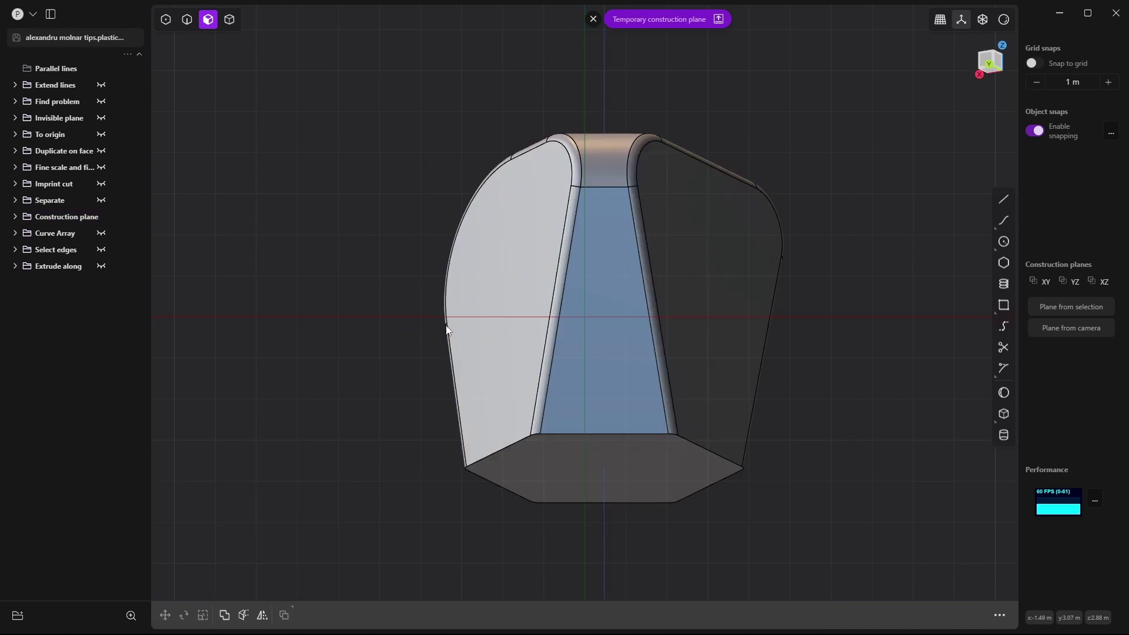
key(slash)
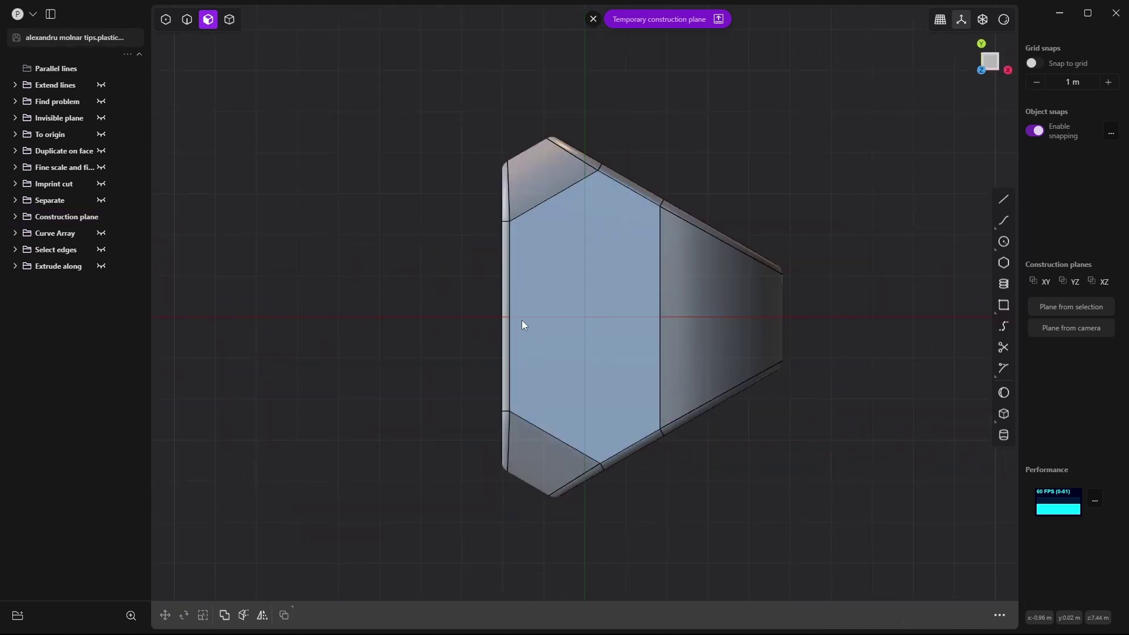
Step: Try to draw a circle on the block's top face using the temporary construction plane
click(1004, 242)
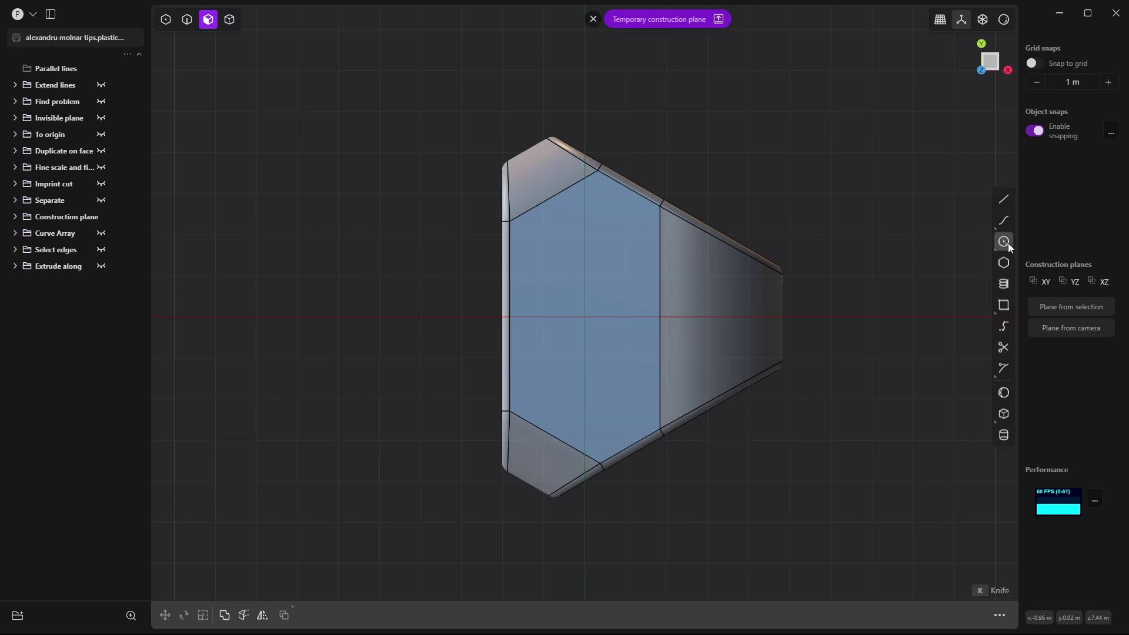
click(637, 280)
middle_drag(657, 301, 675, 247)
key(Delete)
scroll(704, 391, down, 5)
shift+middle_drag(691, 414, 663, 285)
key(Escape)
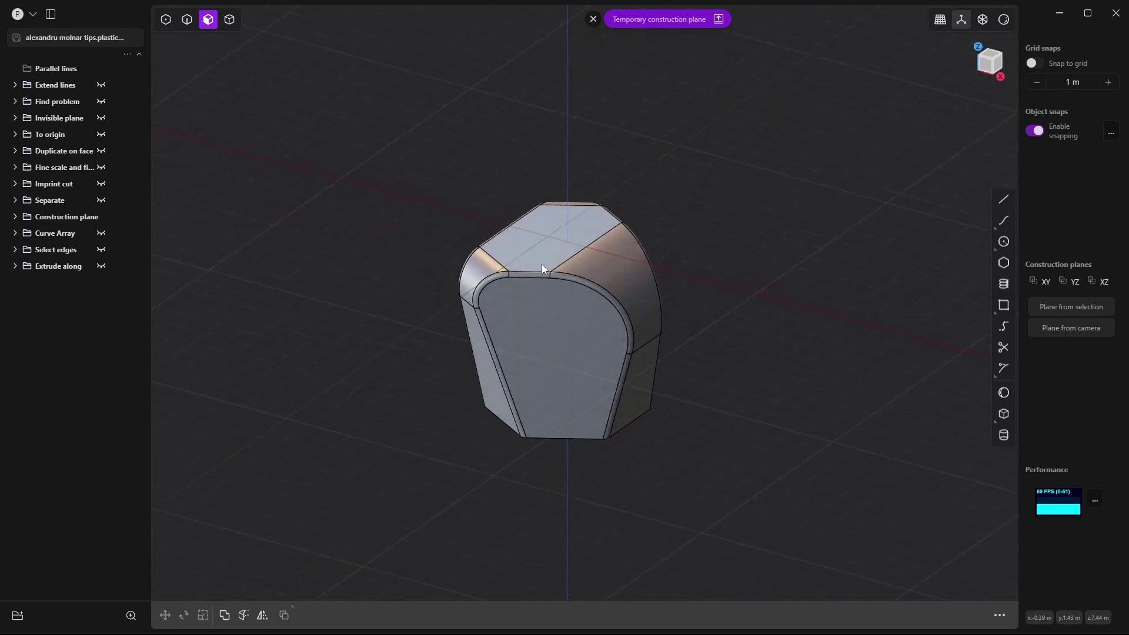
Step: Try a circle about 3.3 m in diameter on the large rounded side face, and dismiss the temporary construction plane
shift+middle_drag(590, 310, 577, 367)
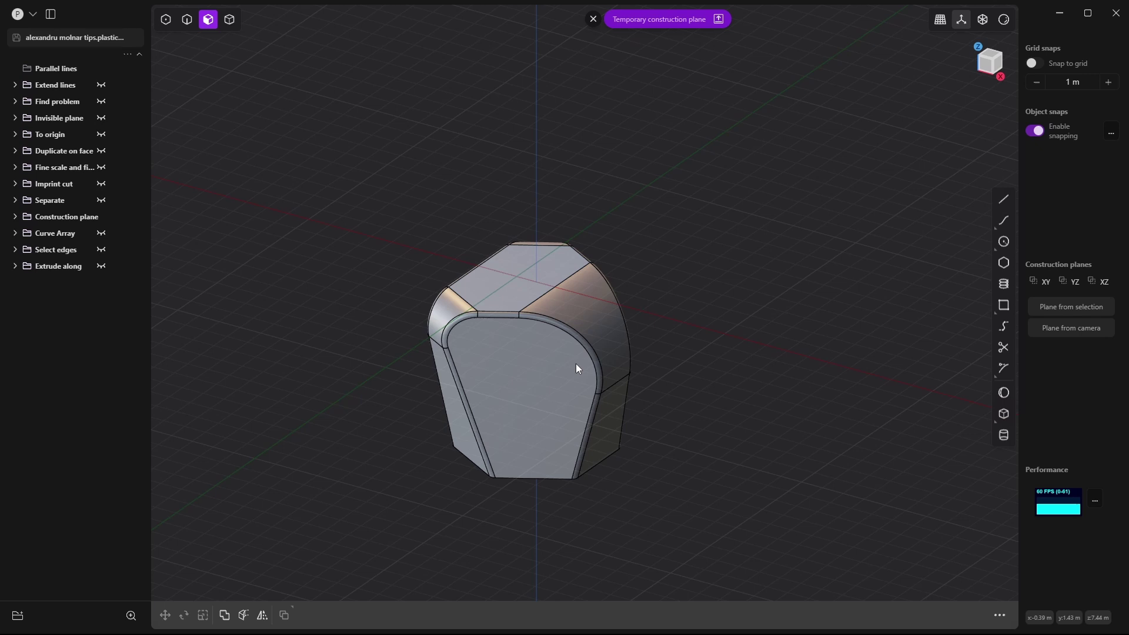
click(528, 370)
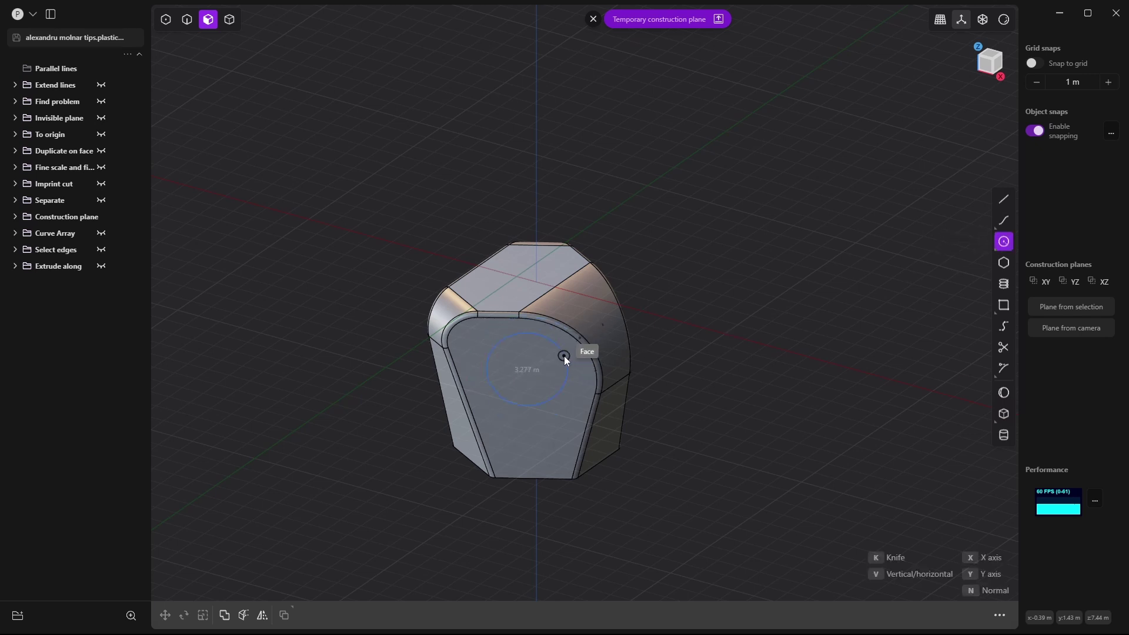
click(564, 356)
mouse_move(560, 401)
middle_down()
mouse_move(475, 385)
mouse_move(428, 356)
mouse_move(464, 385)
mouse_move(574, 382)
middle_up()
key(Escape)
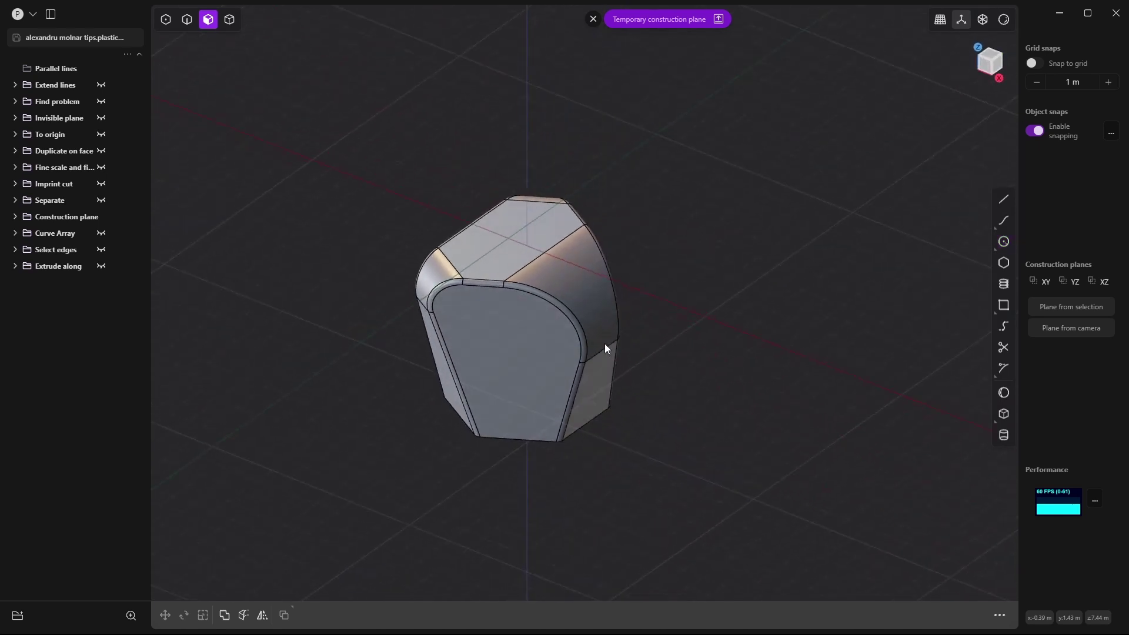
click(593, 20)
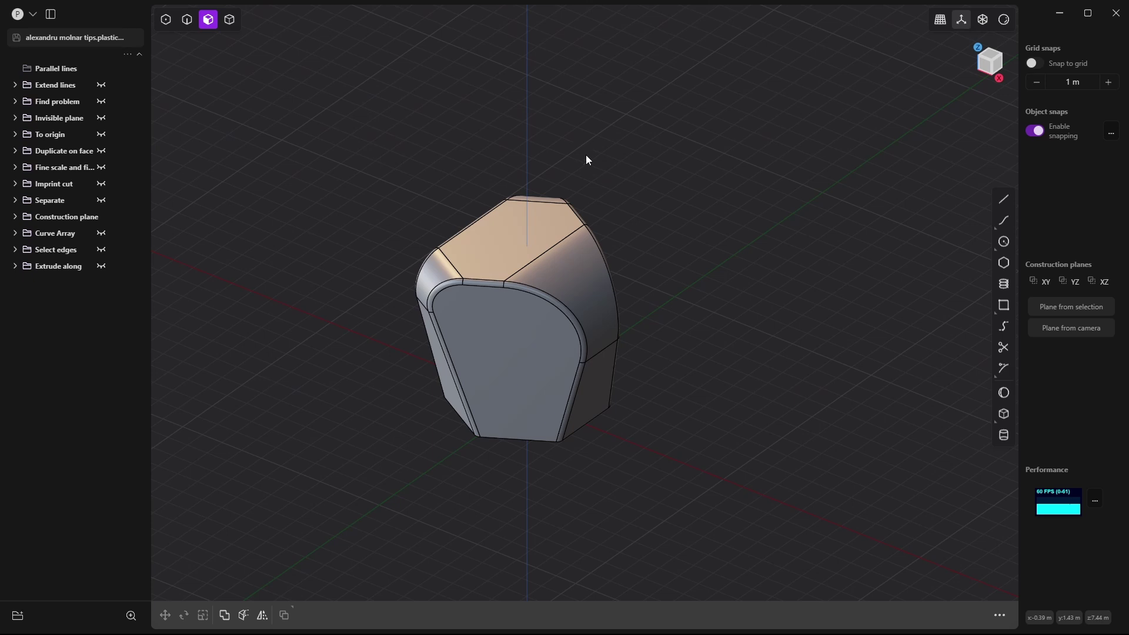
Step: Create a temporary construction plane from the current view and try to draw a circle on it over the side face
key(space)
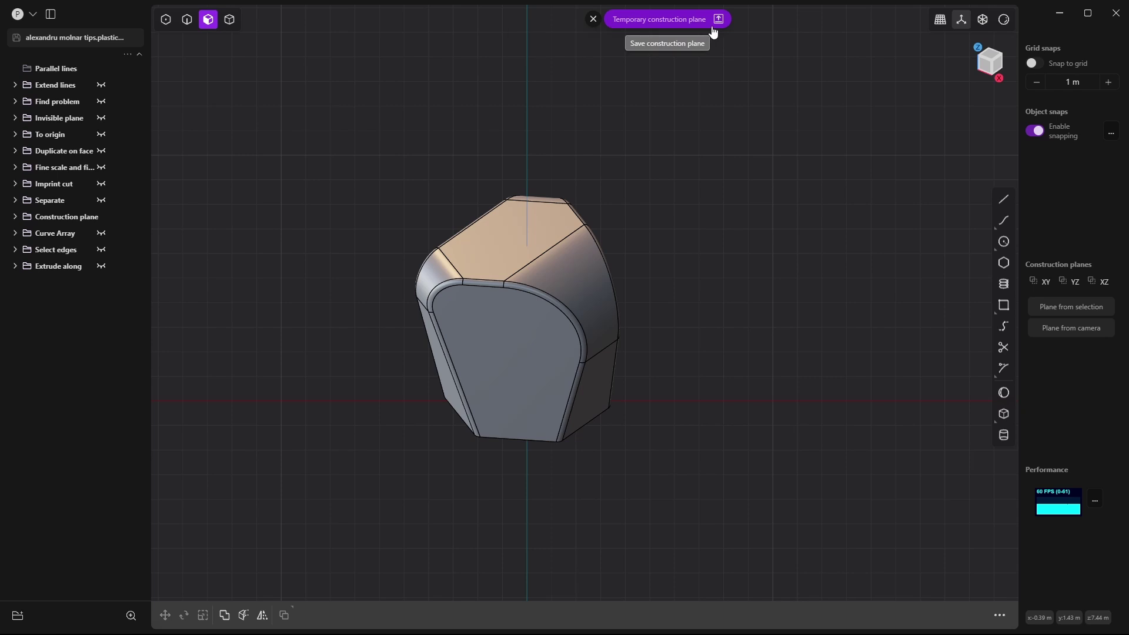
click(1004, 242)
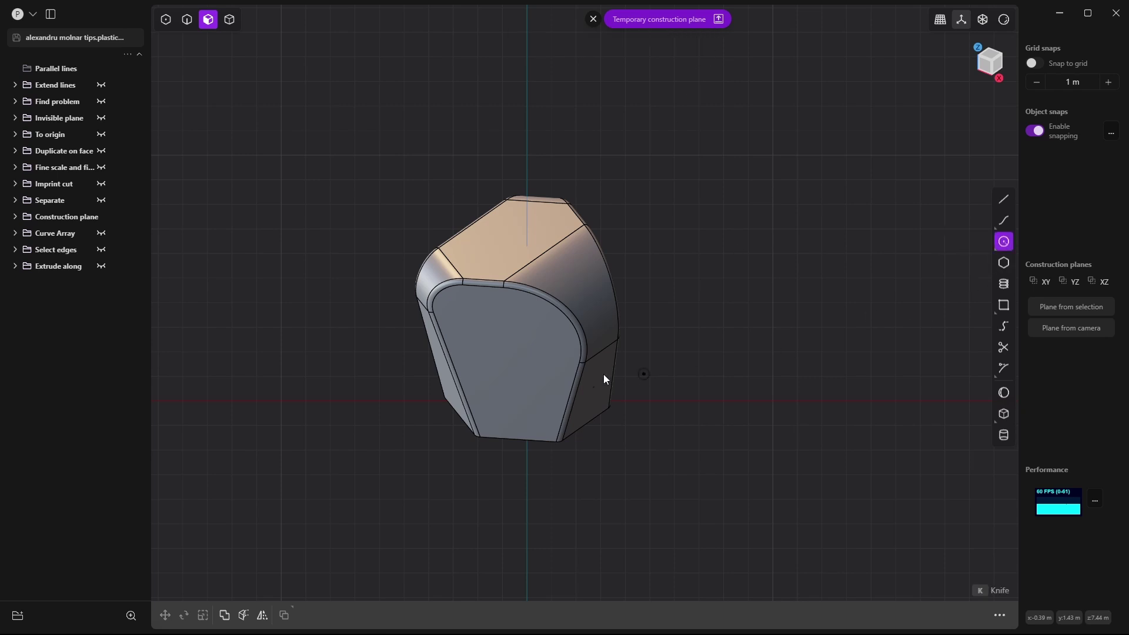
click(520, 355)
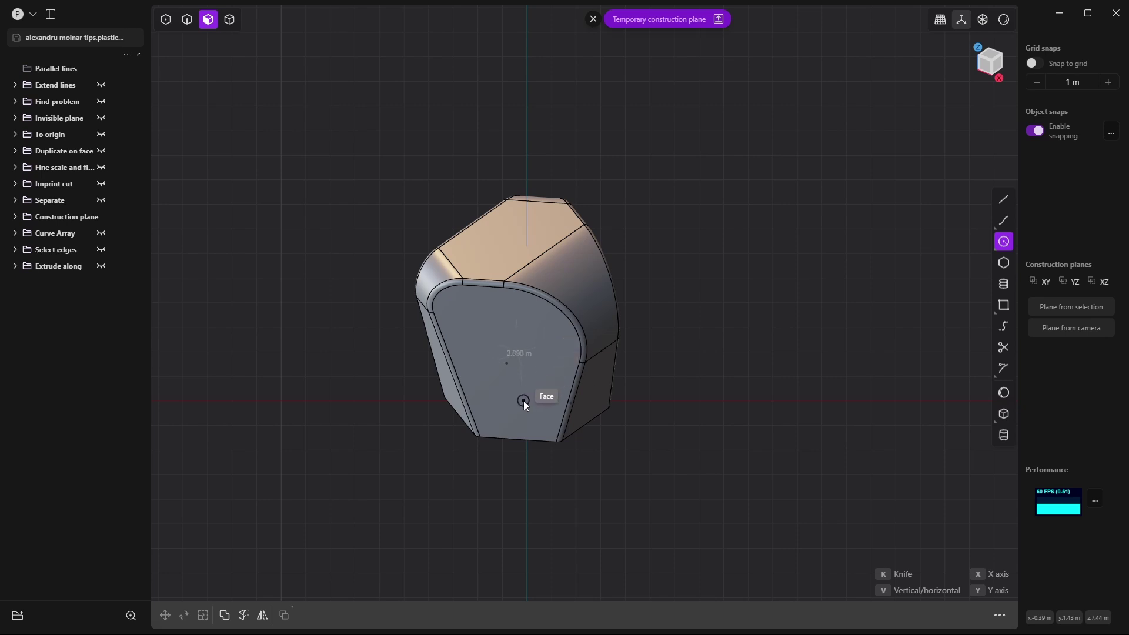
middle_drag(580, 369, 584, 411)
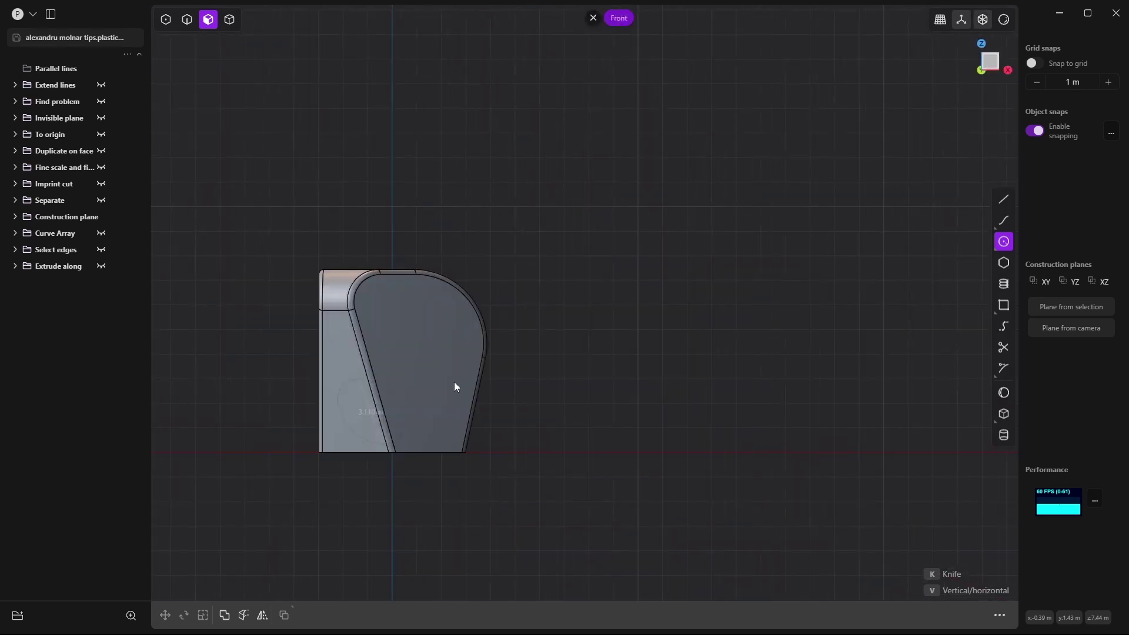
key(Escape)
Step: Set a temporary construction plane from an angled view and draw a circle about 1.48 m in radius over the side face
middle_drag(467, 339, 388, 392)
key(ctrl+space)
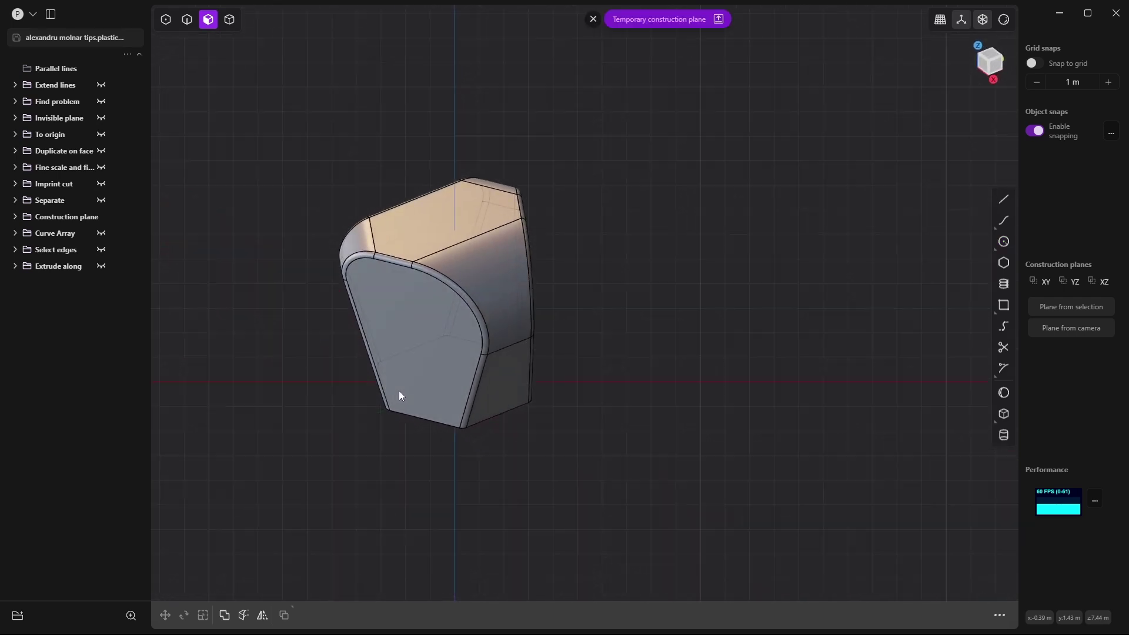
key(c)
click(441, 351)
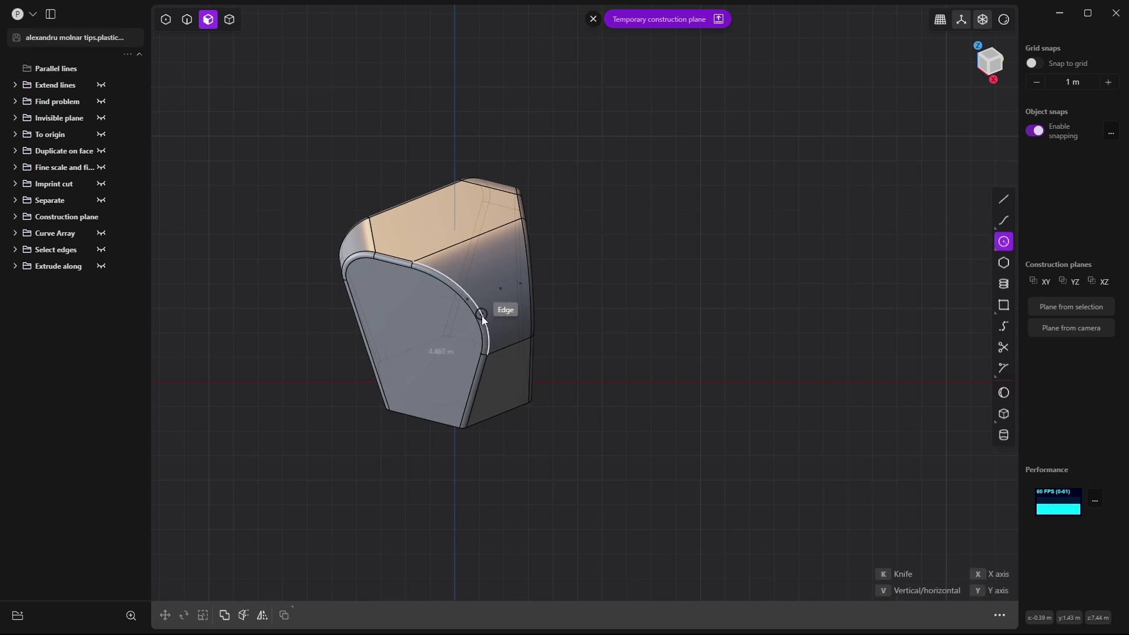
click(601, 432)
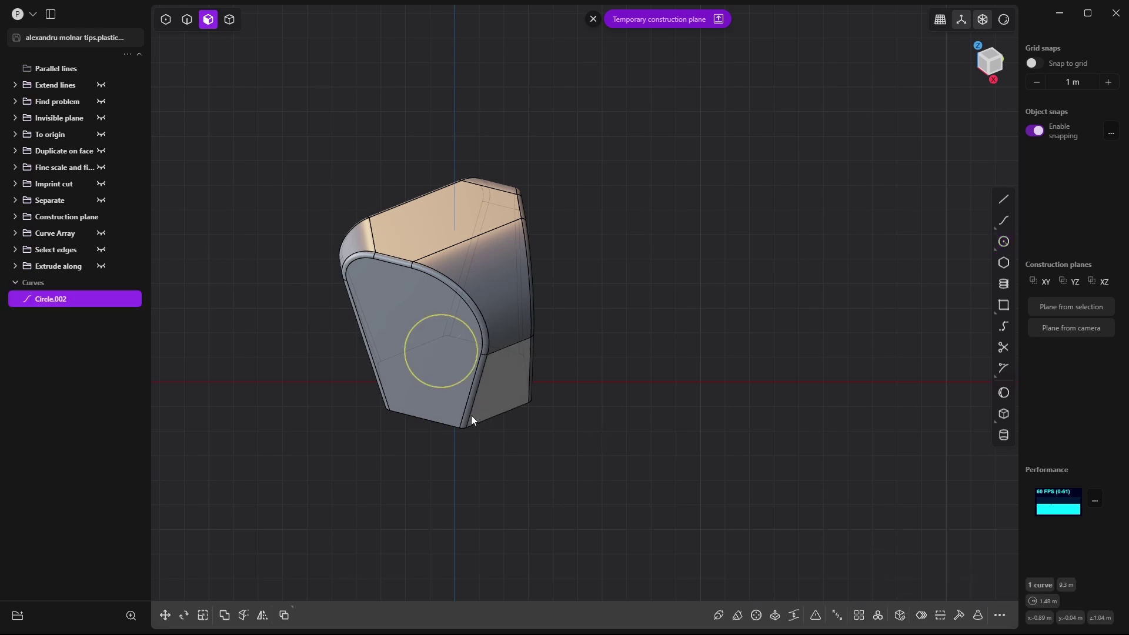
Step: Extrude the circle about 7.4 m in both directions with locked distances, forming a tube through the block
key(e)
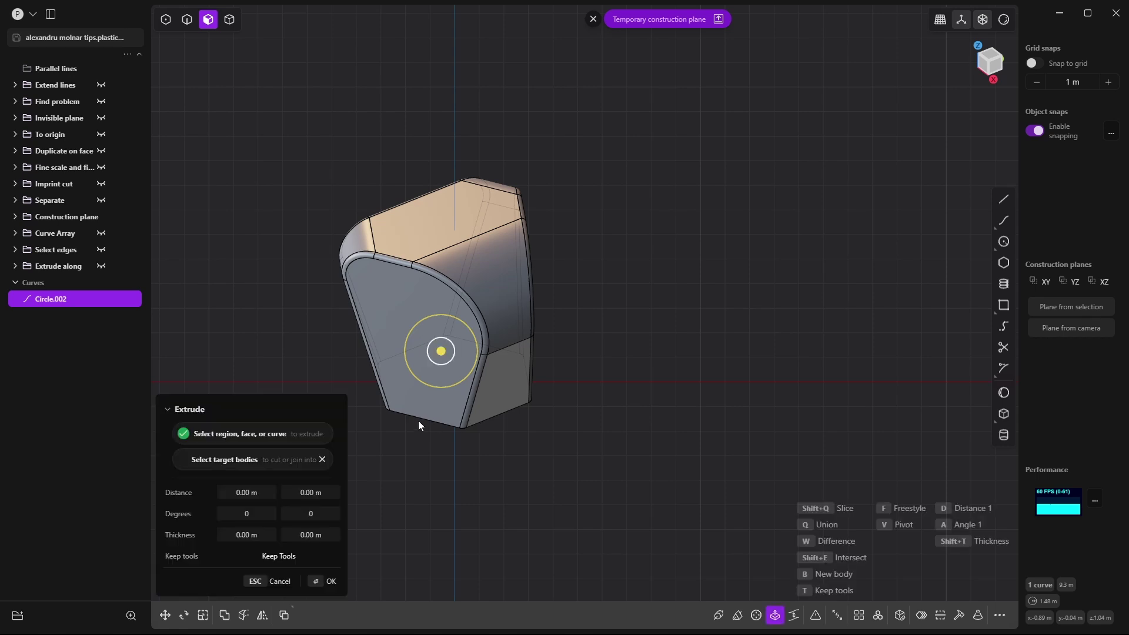
middle_drag(418, 421, 527, 365)
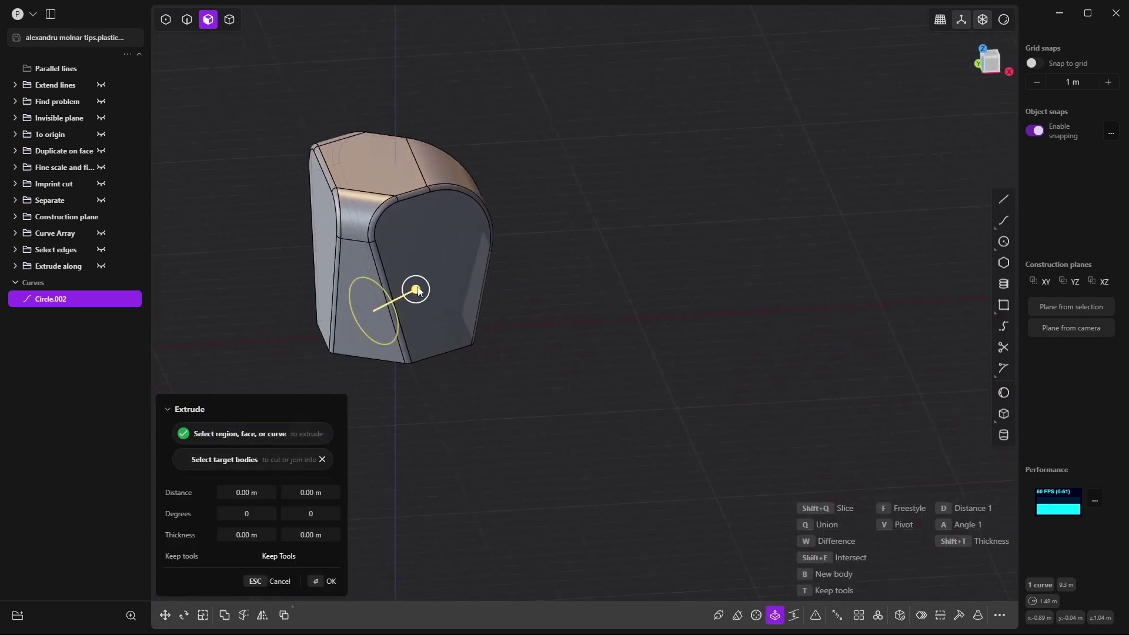
drag(413, 292, 556, 225)
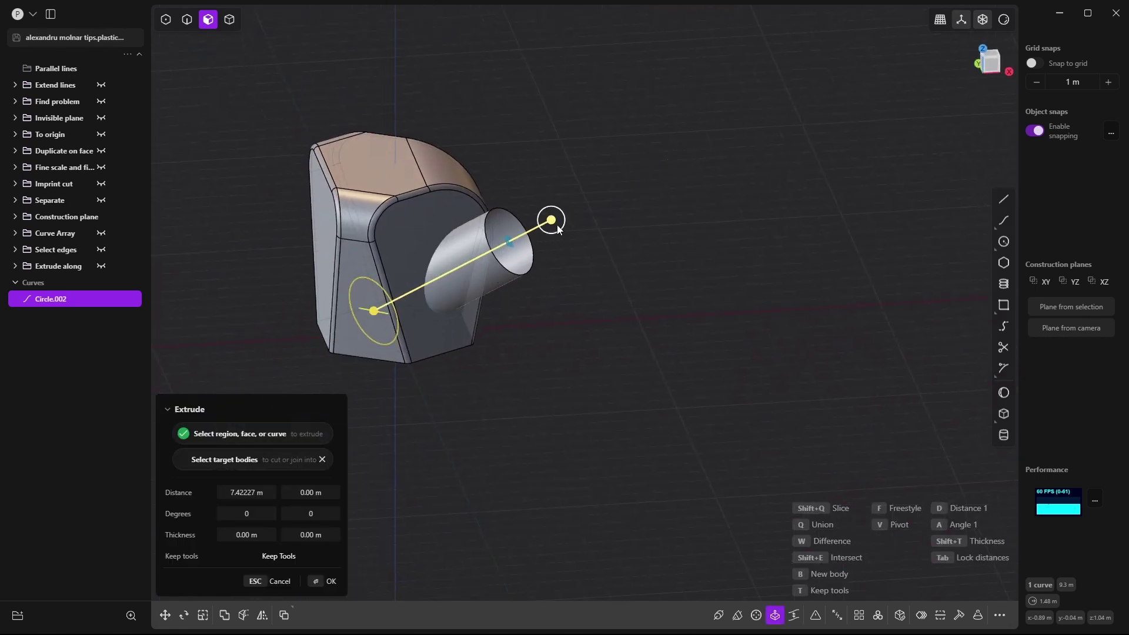
key(Tab)
middle_drag(565, 270, 471, 327)
key(Return)
Step: Patch both open ends of the extruded tube to turn it into a solid cylinder
key(2)
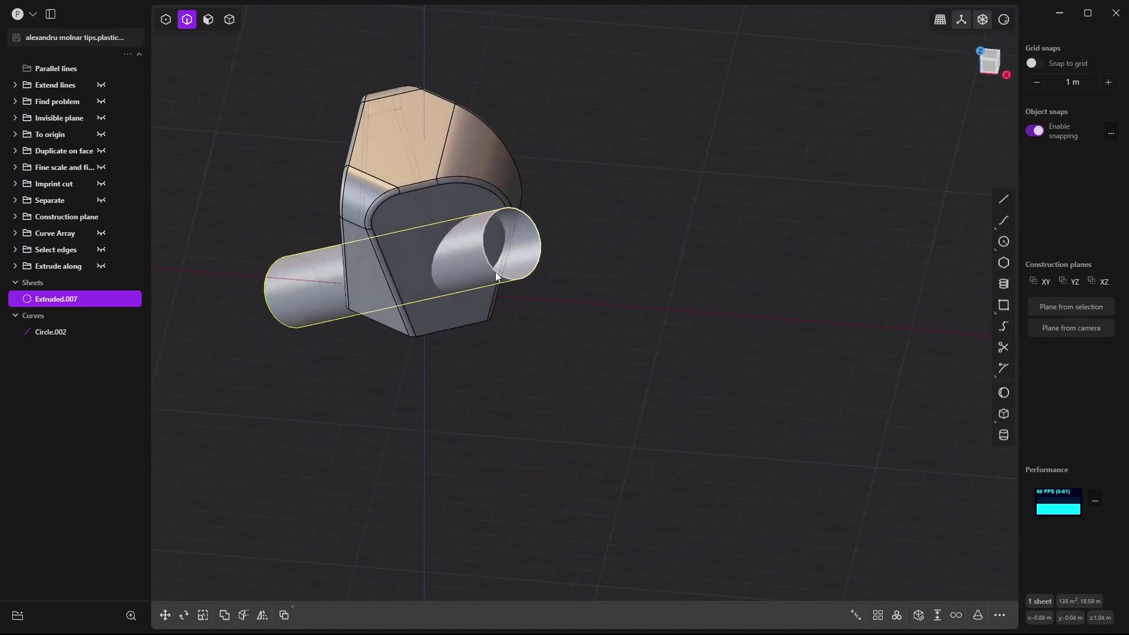
click(482, 250)
key(e)
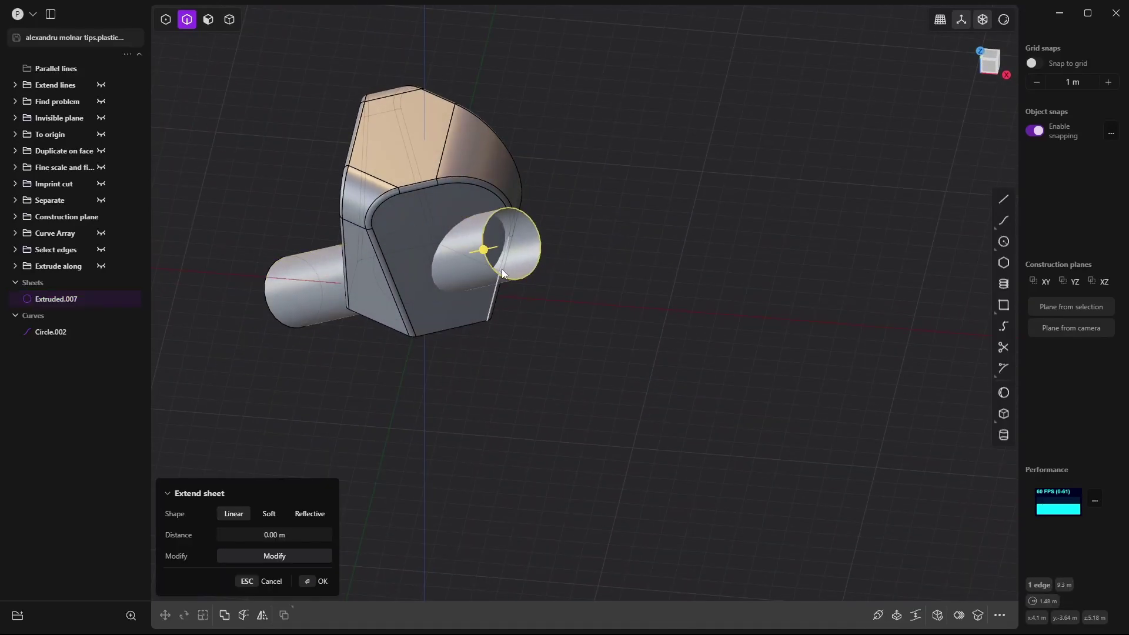
middle_drag(523, 255, 623, 346)
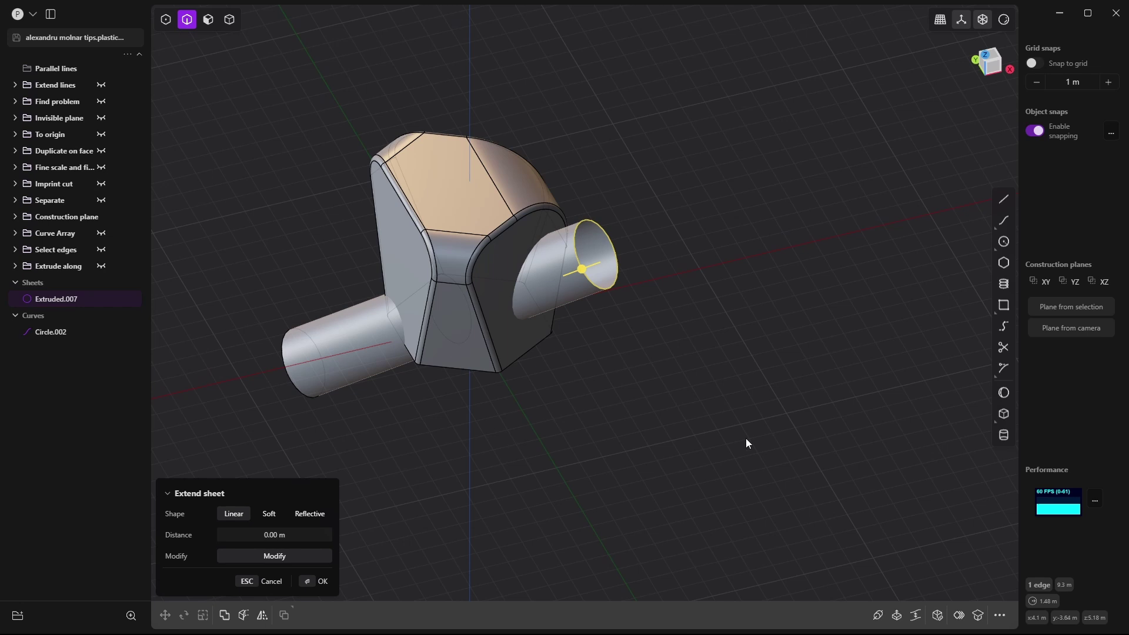
key(p)
right_click(635, 326)
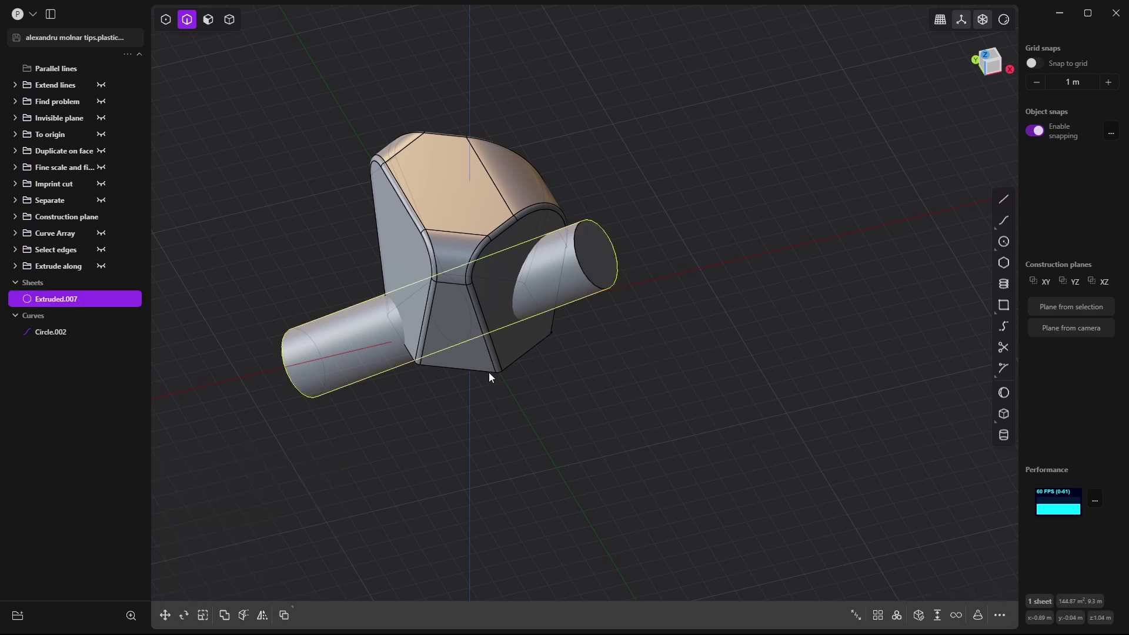
click(284, 370)
key(e)
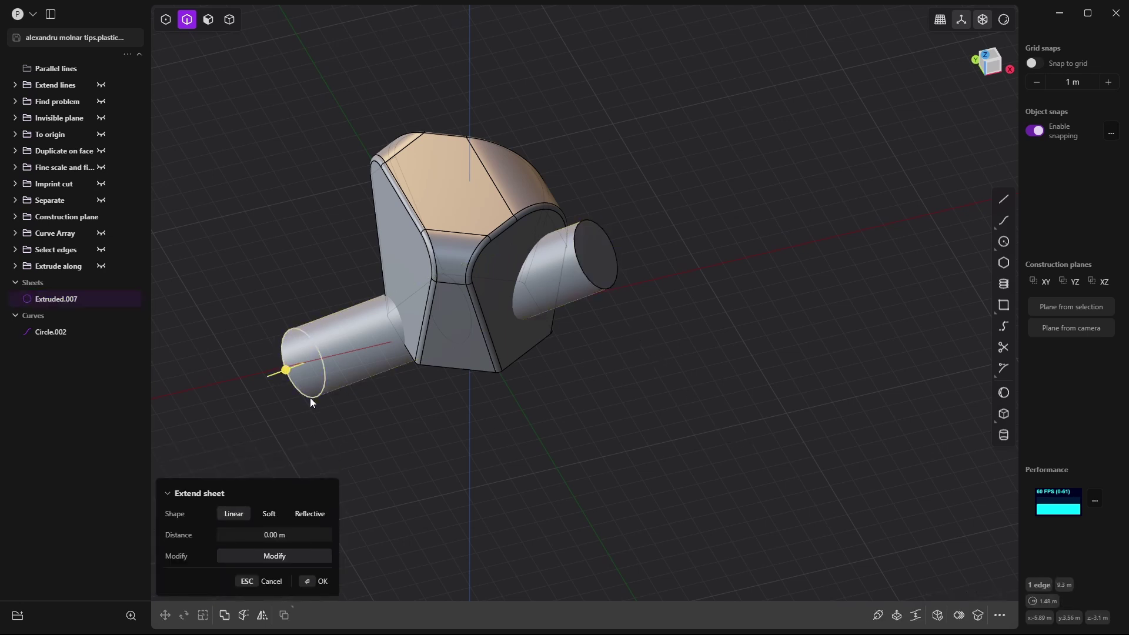
key(p)
right_click(351, 421)
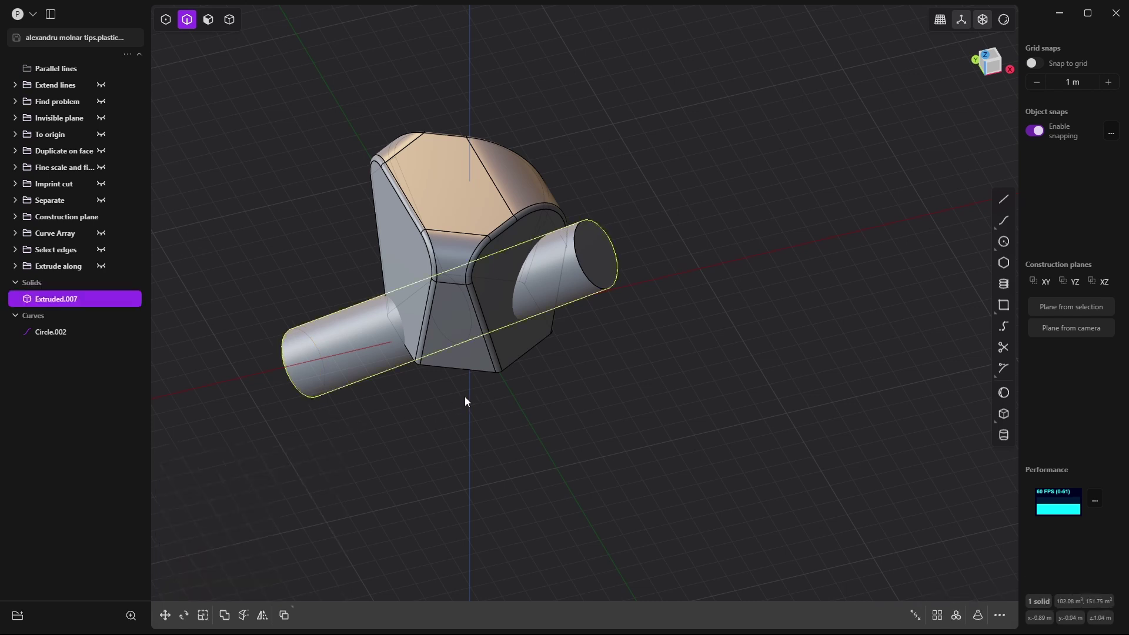
Step: Try to cut the angled cylinder out of the block with a Boolean difference
click(453, 402)
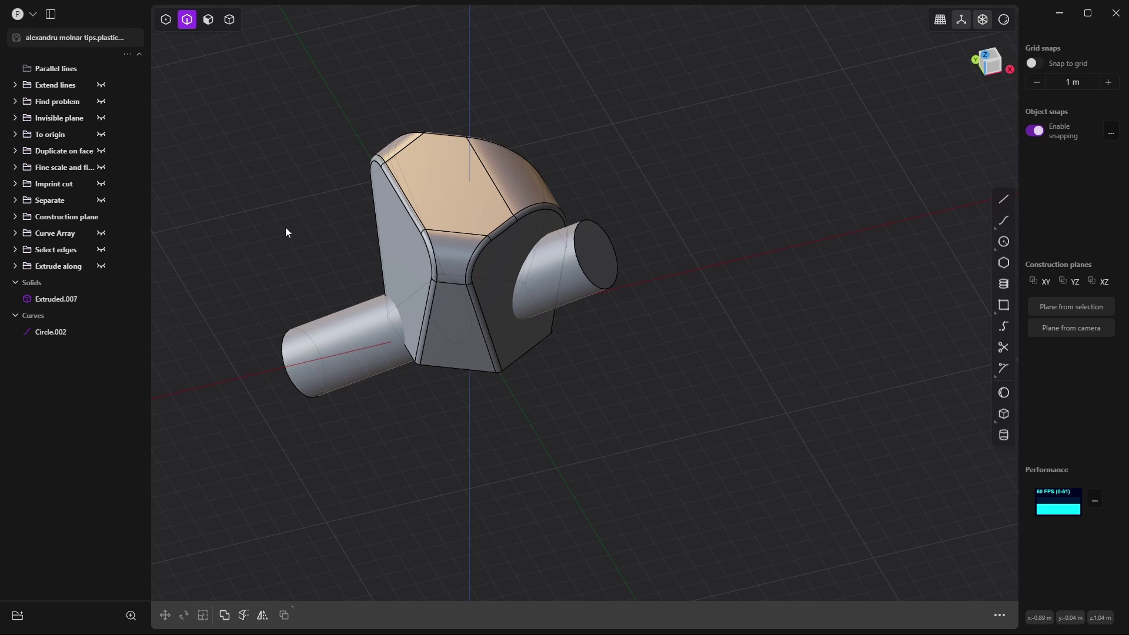
key(4)
click(441, 187)
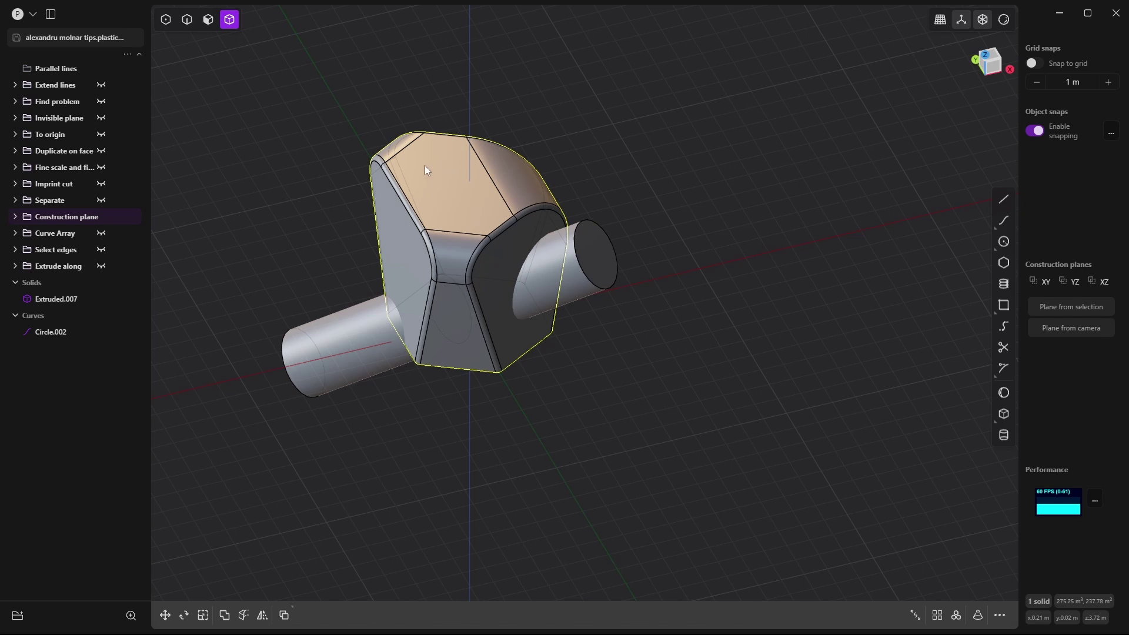
click(334, 340)
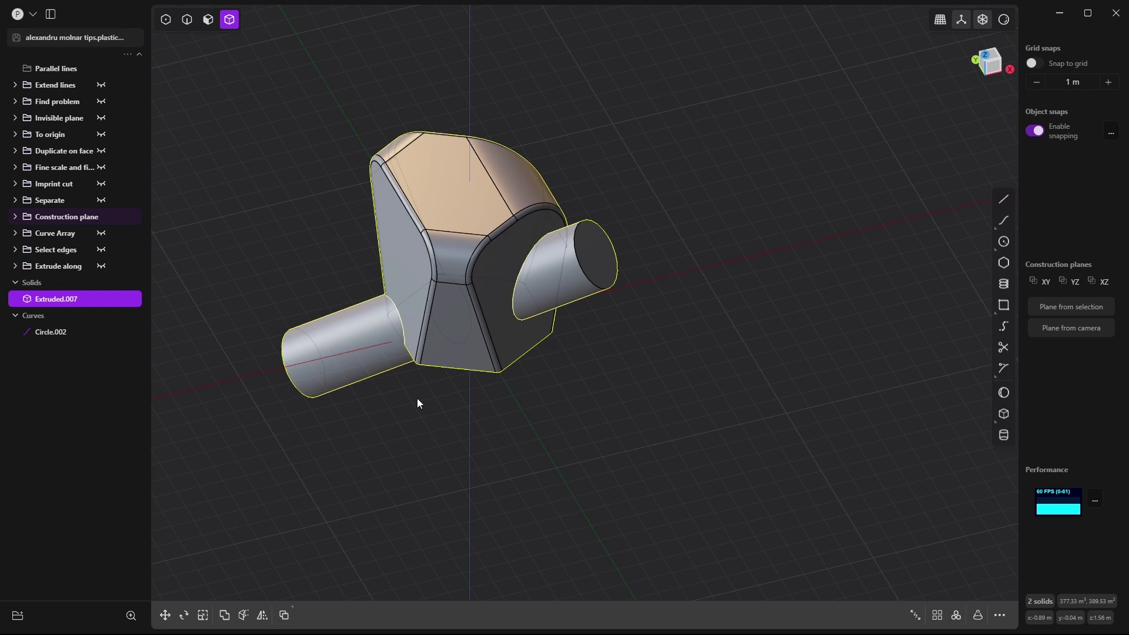
key(q)
middle_drag(569, 362, 562, 400)
key(Return)
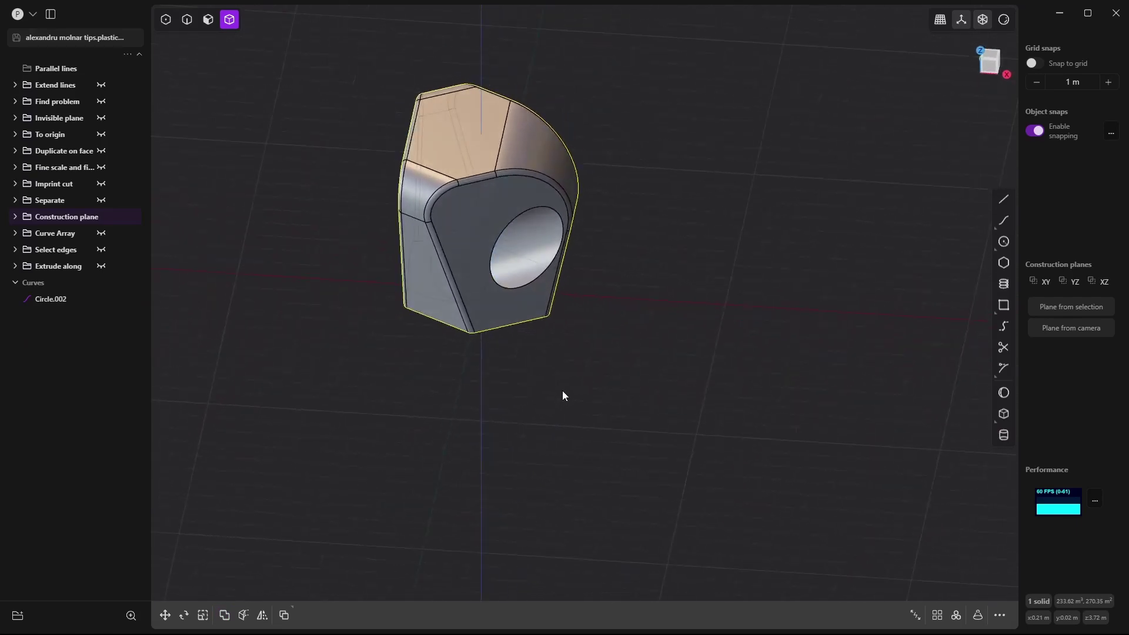
key(ctrl+z)
Step: Try subtracting the block from the angled cylinder with a Boolean difference by selecting the cylinder first, and undo the result
click(555, 369)
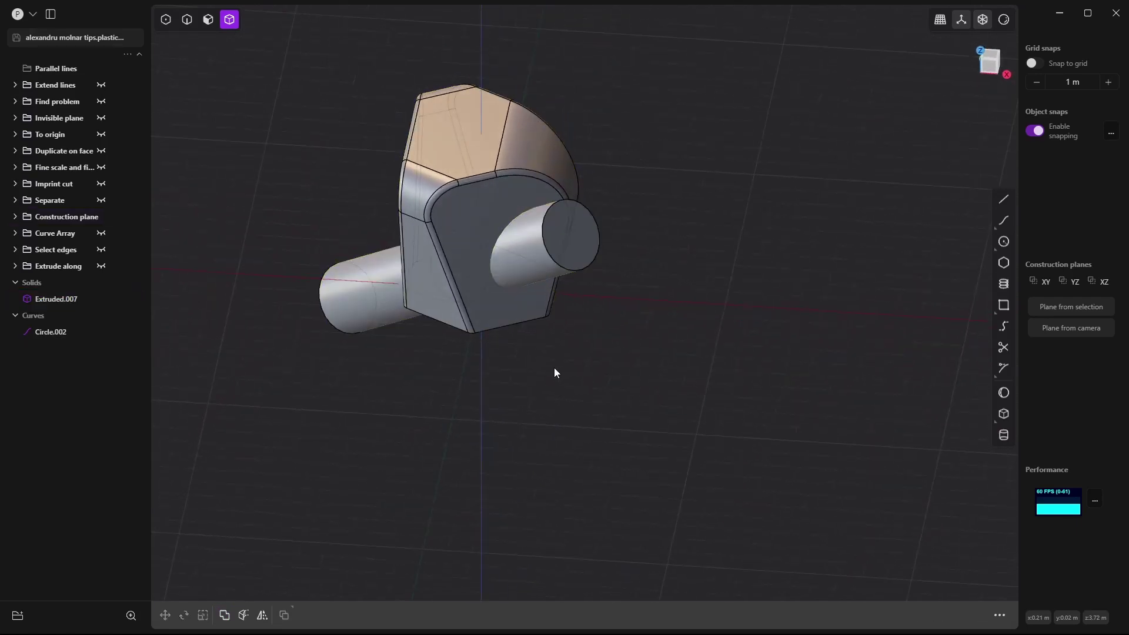
click(365, 283)
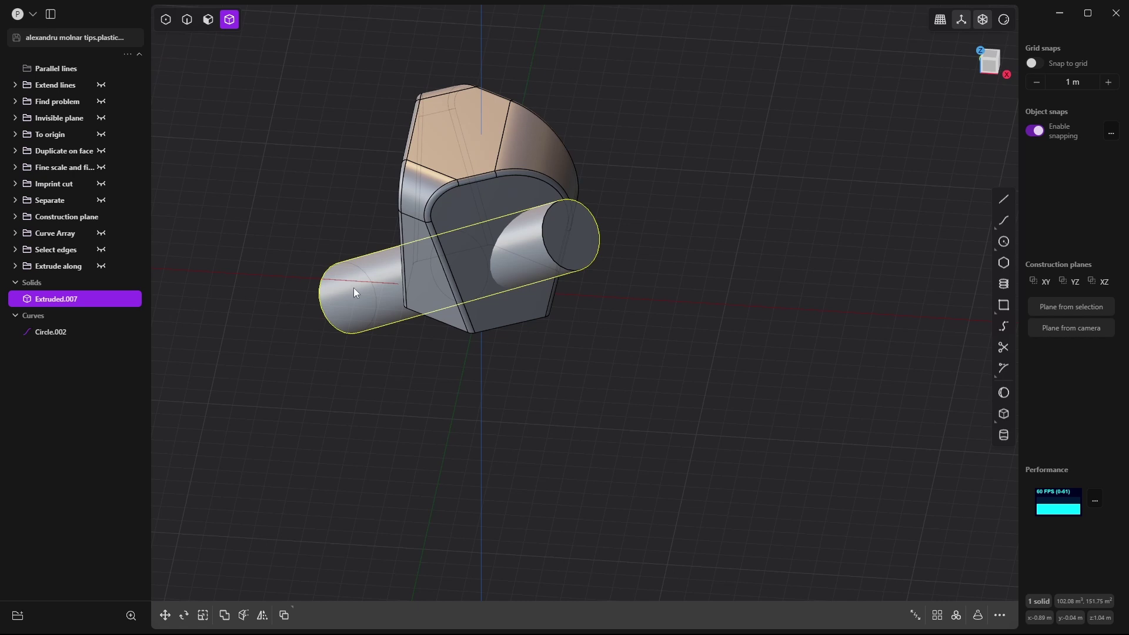
click(470, 193)
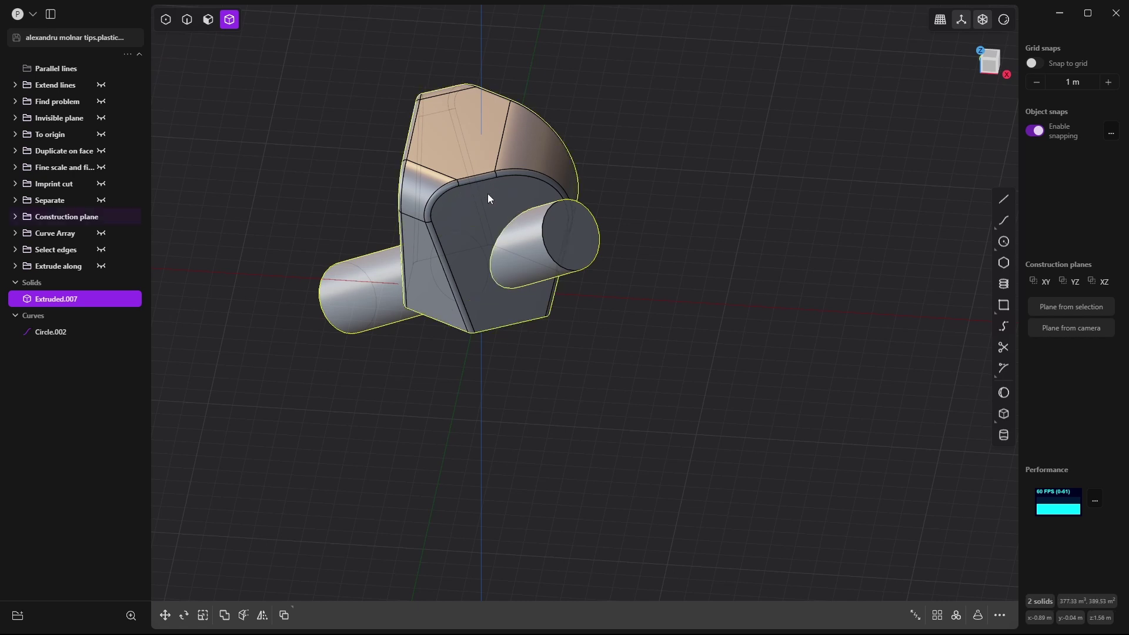
key(q)
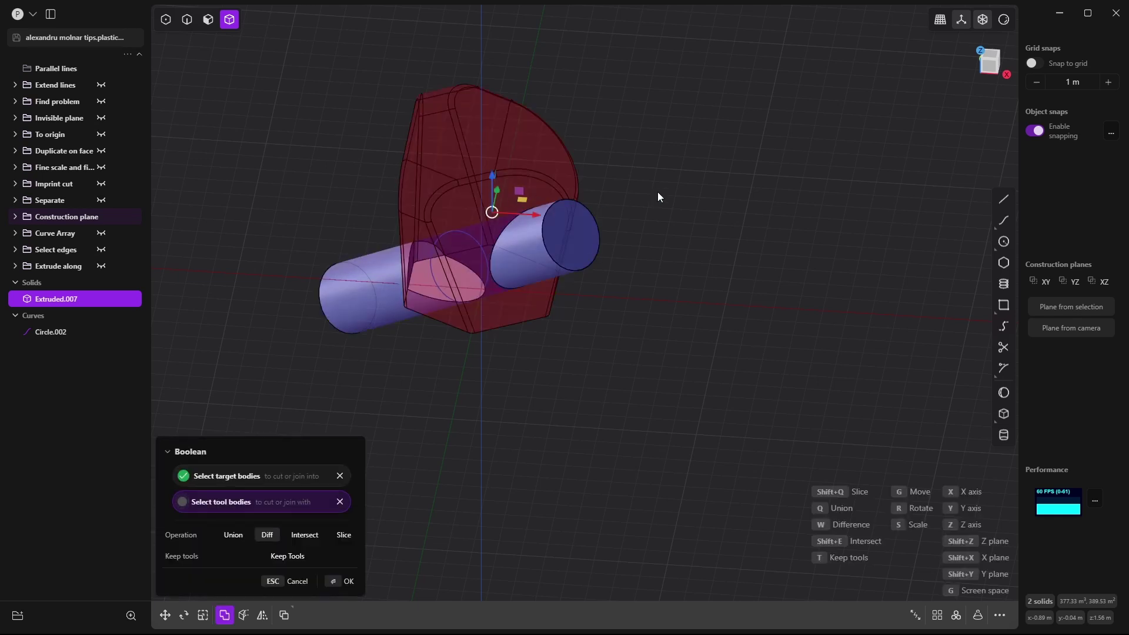
right_click(657, 192)
middle_drag(566, 209, 591, 197)
key(ctrl+z)
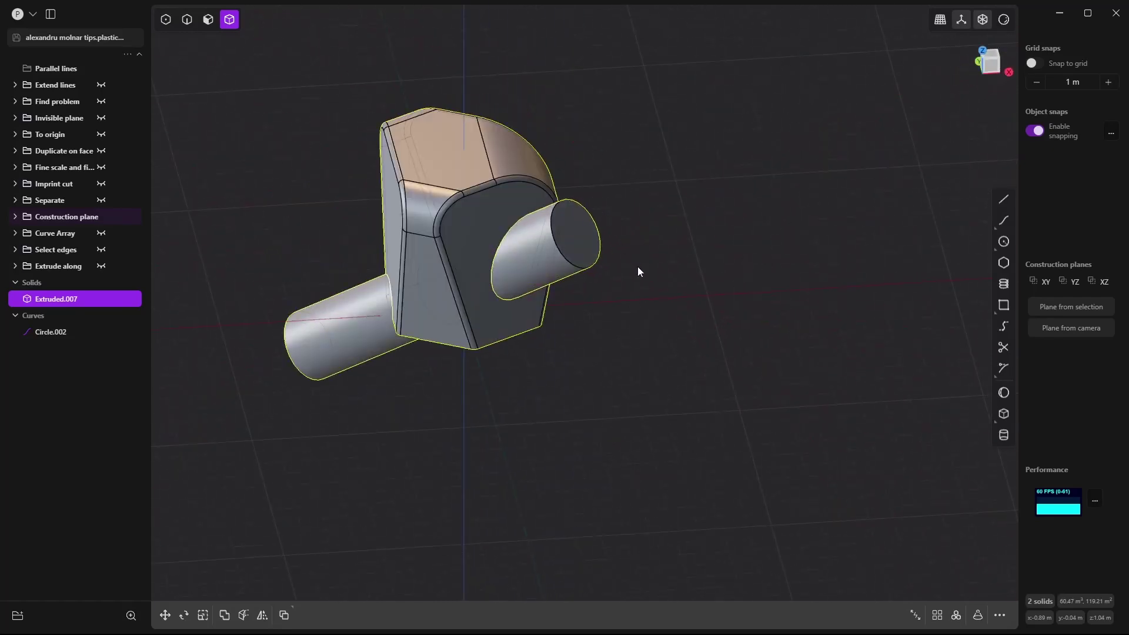
Step: Cut the angled cylinder out of the block with a Boolean difference, selecting the block first, and undo the cut
scroll(645, 286, down, 3)
click(648, 288)
click(511, 226)
shift+click(565, 252)
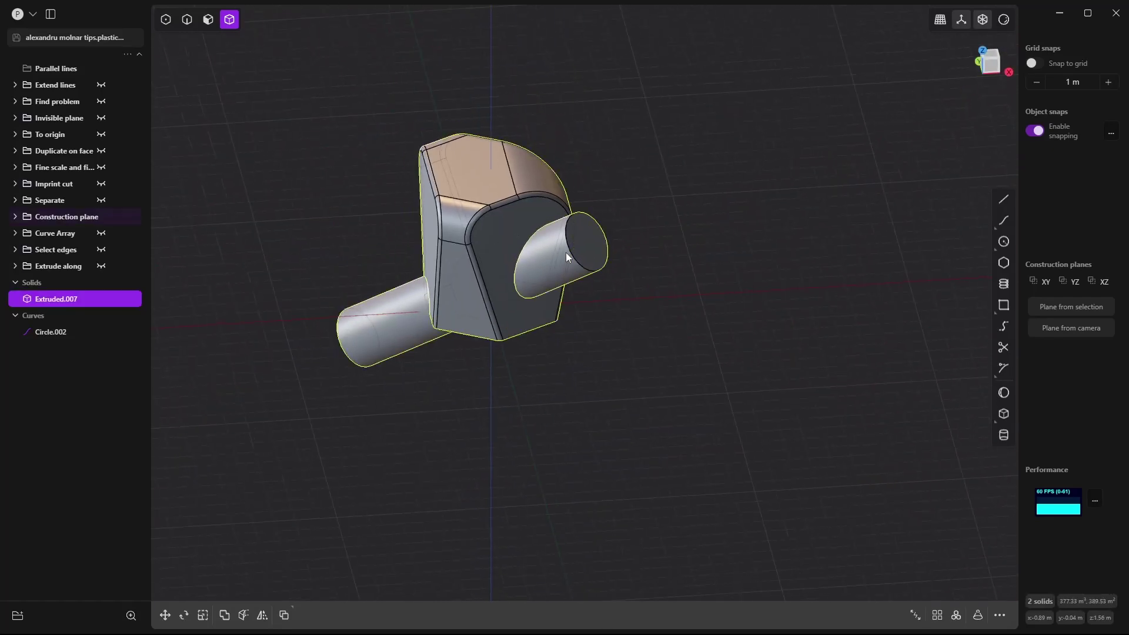
key(q)
key(Return)
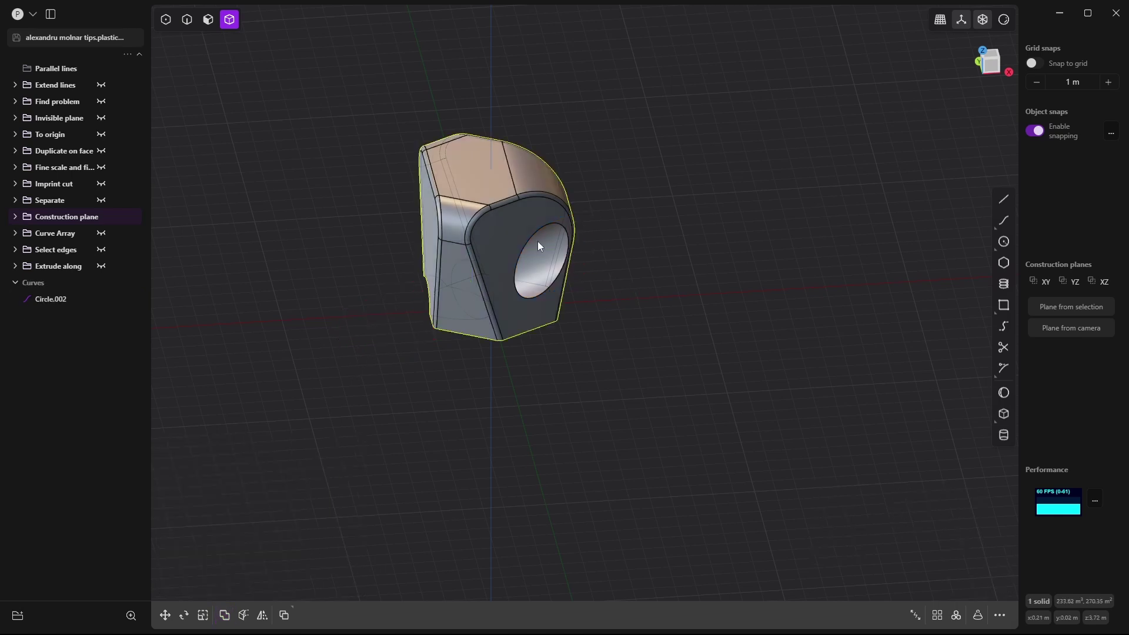
middle_drag(626, 274, 552, 320)
middle_drag(633, 345, 596, 344)
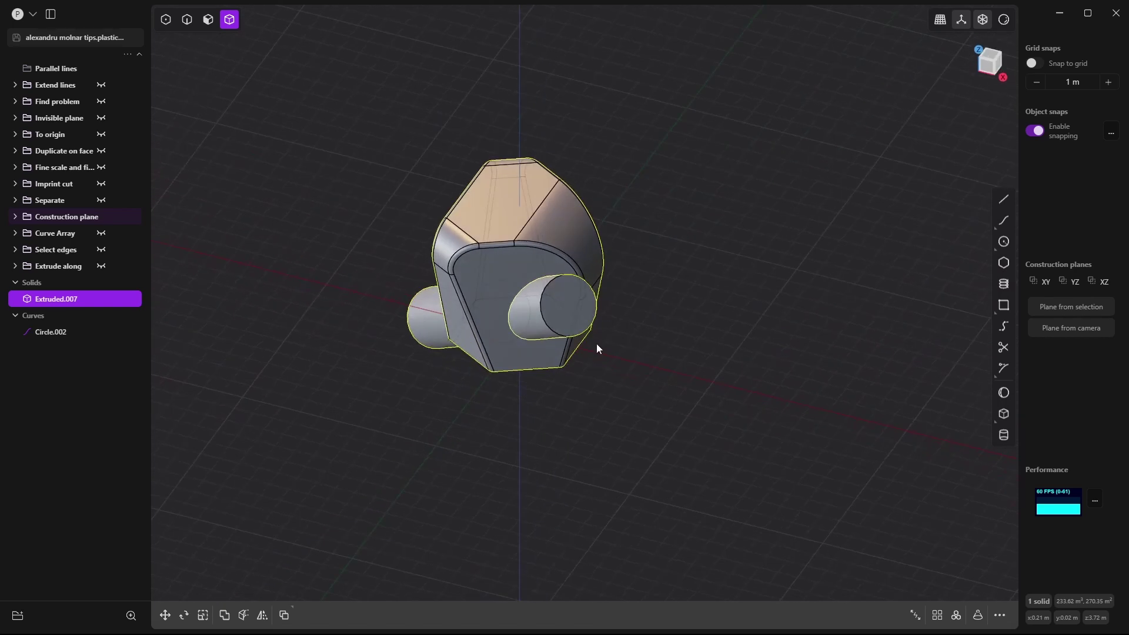
Step: Join the block and the angled cylinder into one solid with a Boolean union
key(q)
key(q)
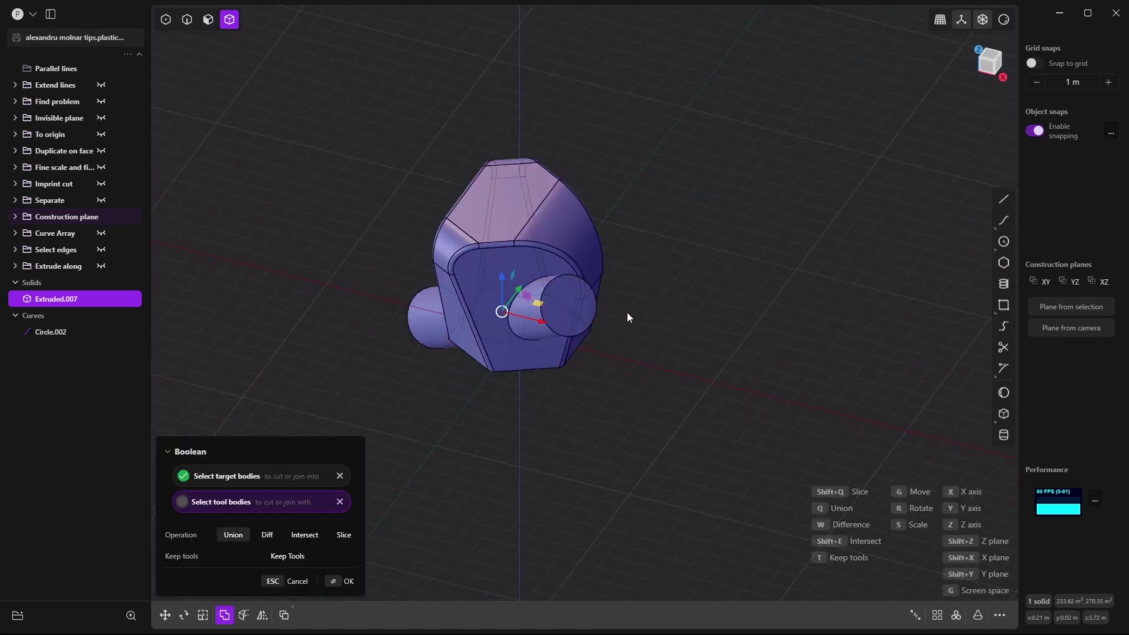
key(Return)
mouse_move(643, 290)
middle_down()
mouse_move(587, 338)
mouse_move(551, 312)
mouse_move(792, 224)
mouse_move(738, 239)
mouse_move(644, 300)
middle_up()
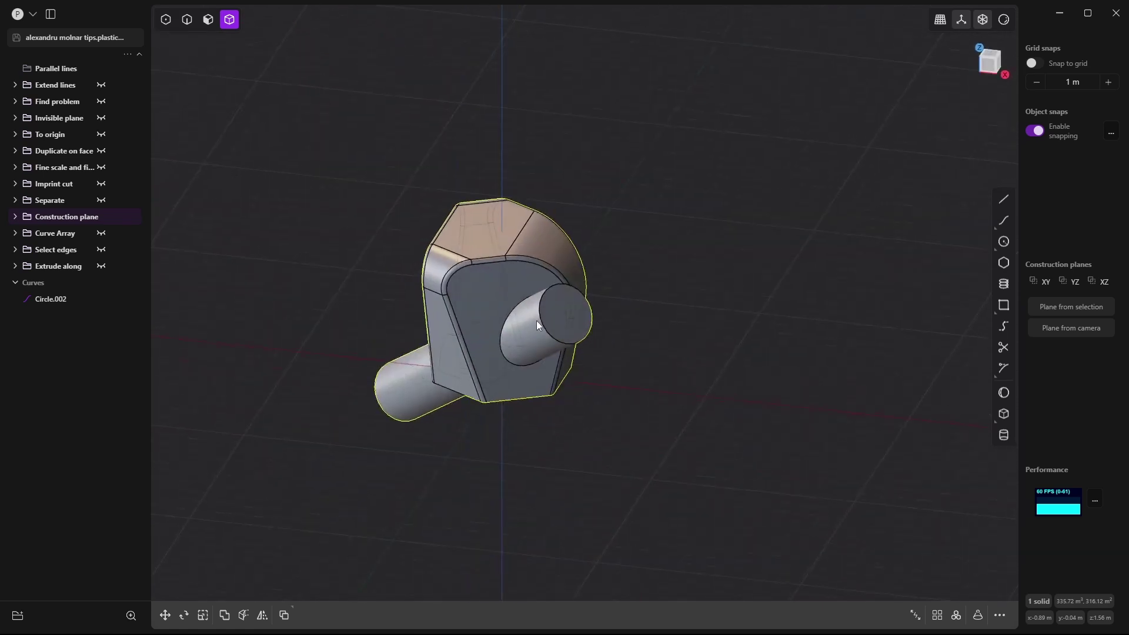
Step: Try a fillet of about 0.33 m on the edge where the cylinder meets the block's front face, and undo it
key(2)
click(504, 331)
key(f)
drag(502, 331, 502, 333)
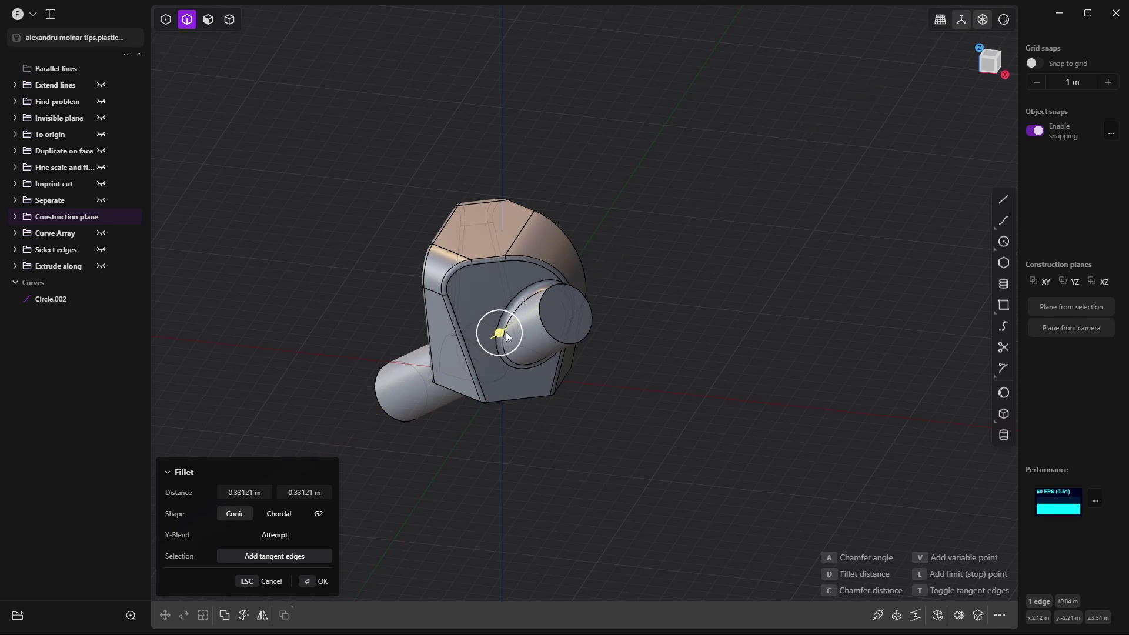
right_click(505, 332)
middle_drag(507, 332, 679, 296)
key(ctrl+z)
Step: Return to solid selection, hide the Construction plane group and show the Curve Array group
key(b)
key(Escape)
key(4)
click(101, 217)
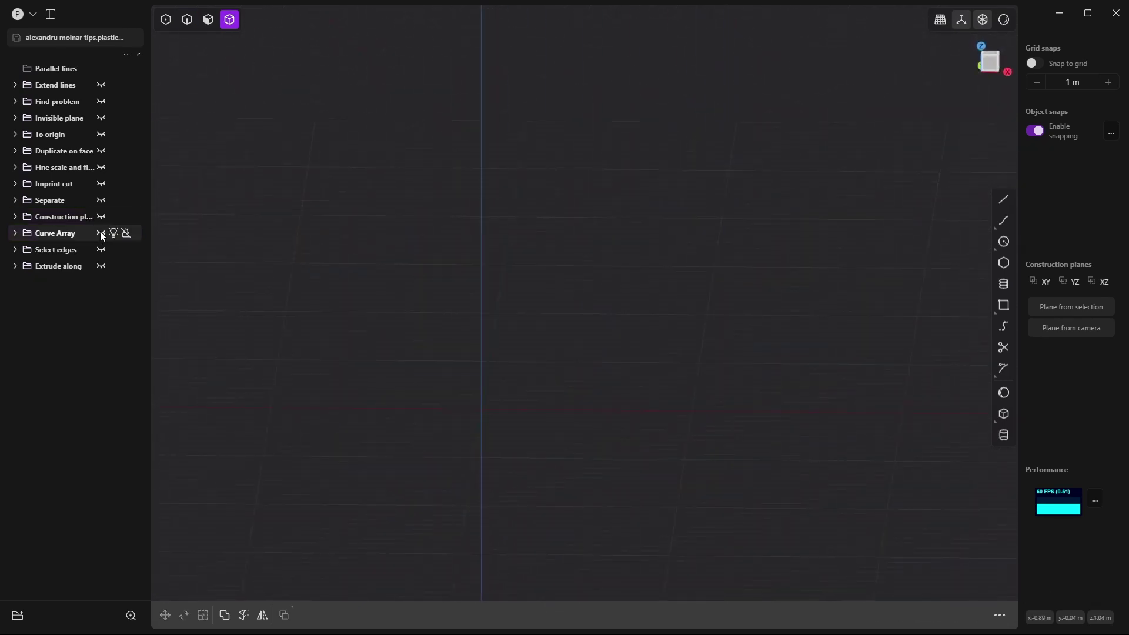
click(102, 233)
Step: Start a Curve Array that duplicates the sphere along the wavy curve as its path
middle_drag(353, 288, 703, 386)
scroll(694, 329, up, 5)
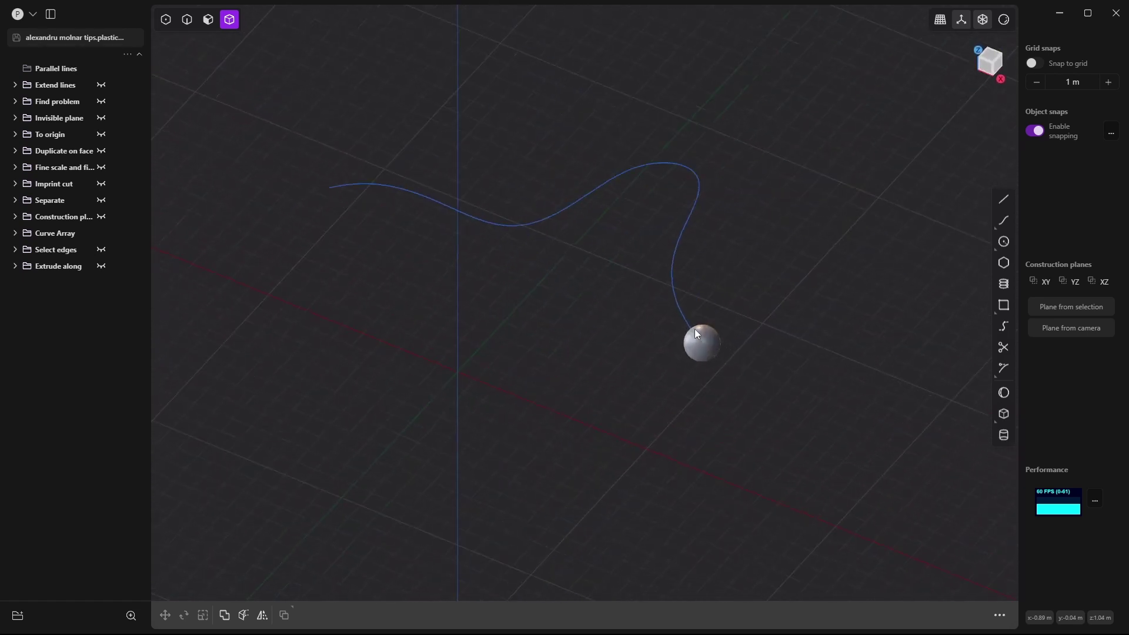
shift+middle_drag(657, 316, 716, 384)
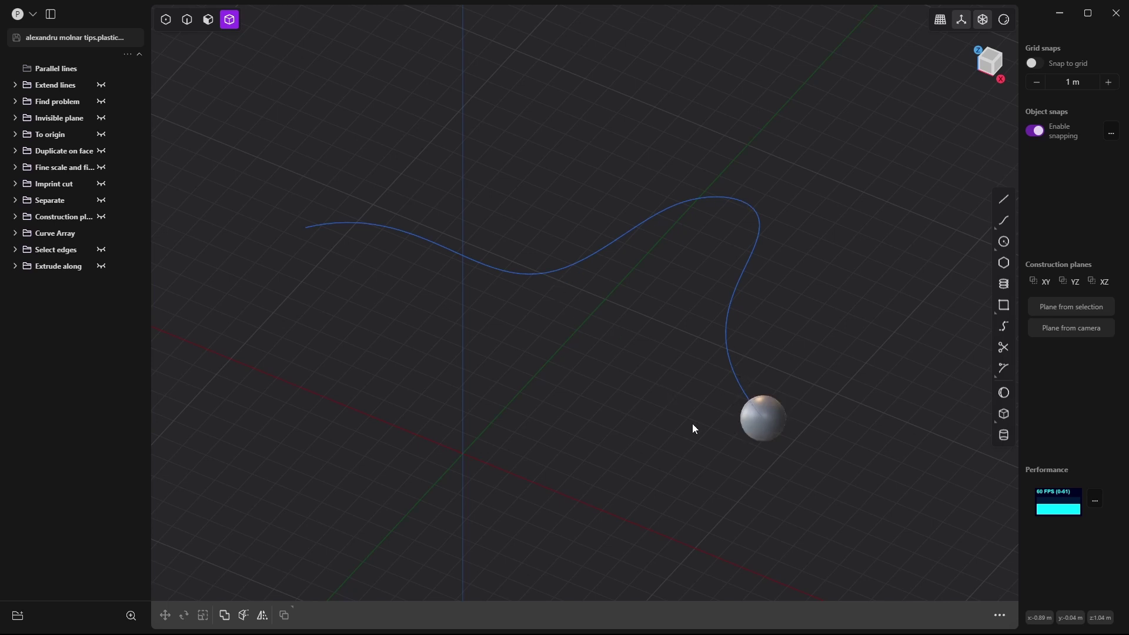
key(f)
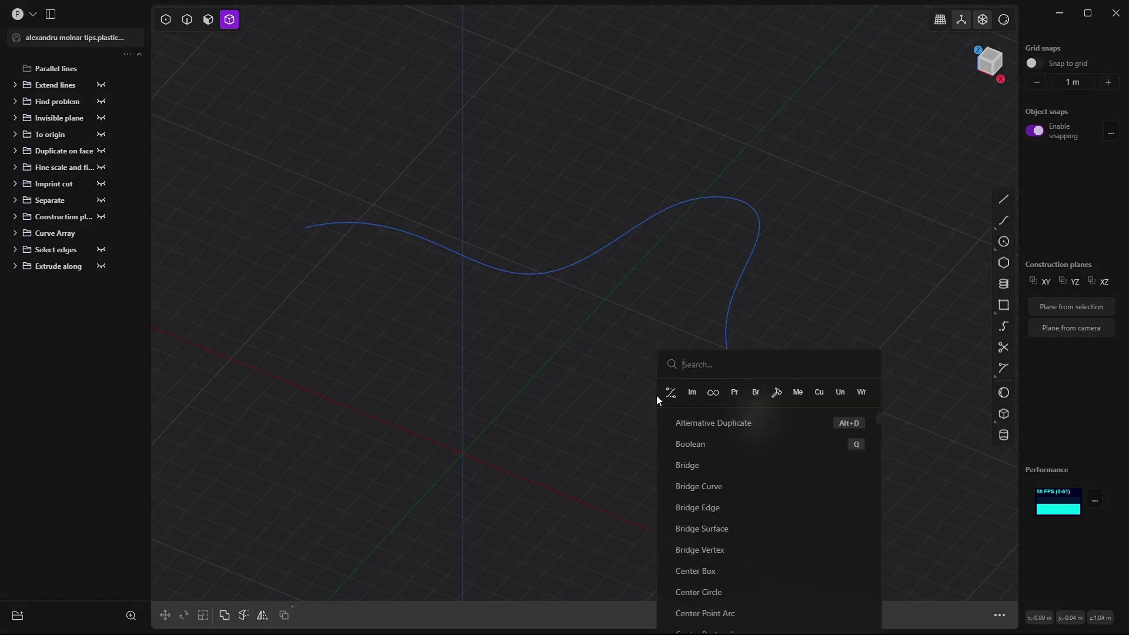
text(cur)
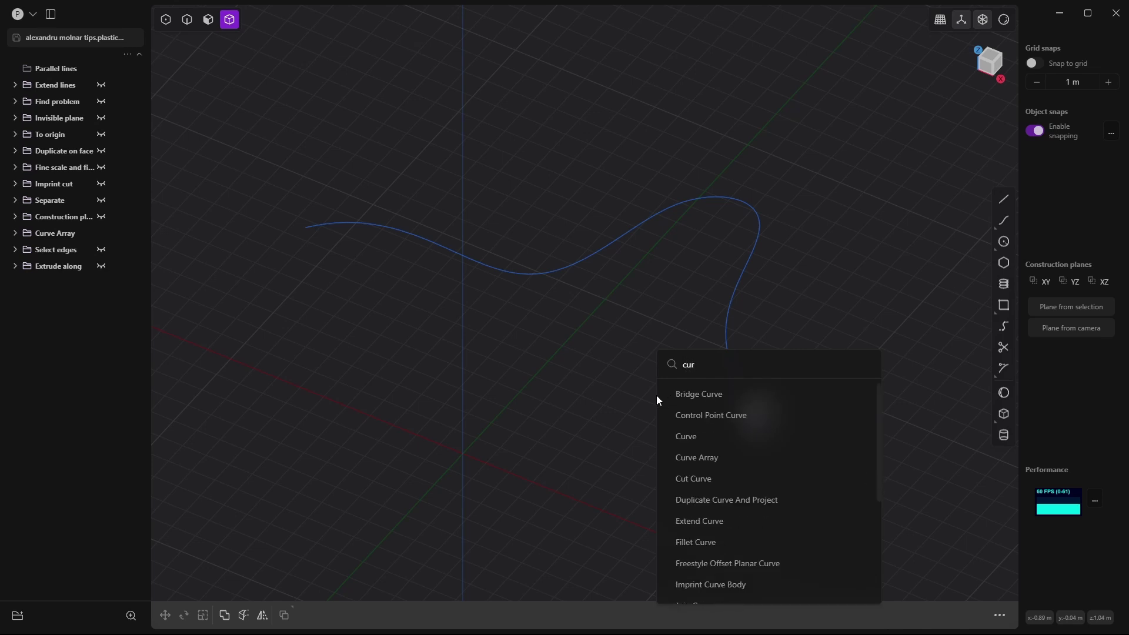
click(706, 456)
click(762, 433)
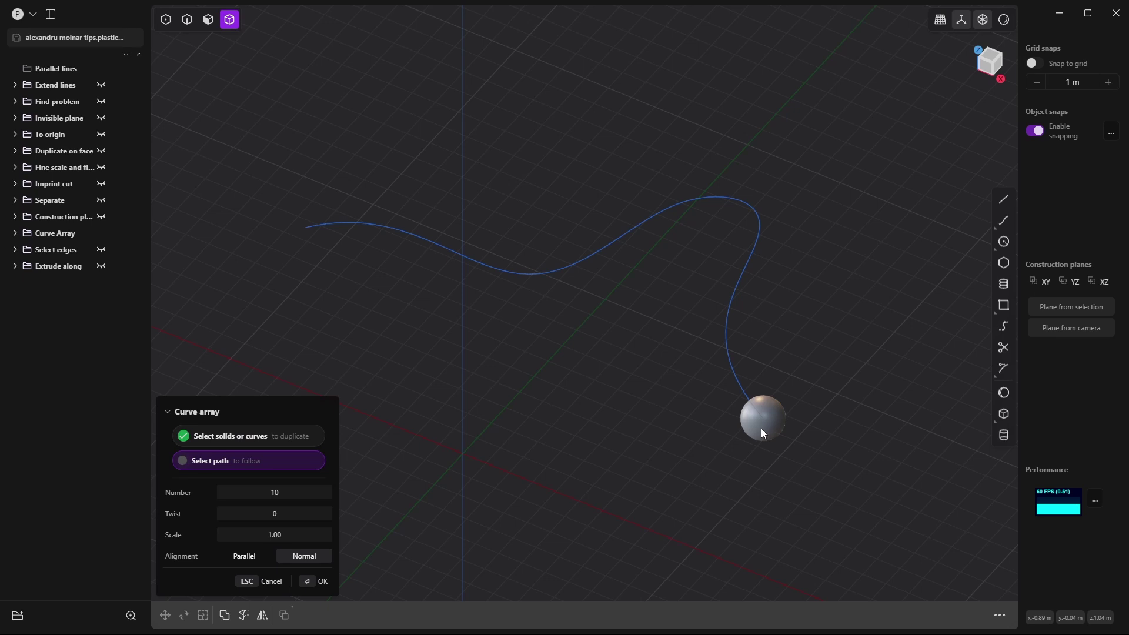
click(738, 378)
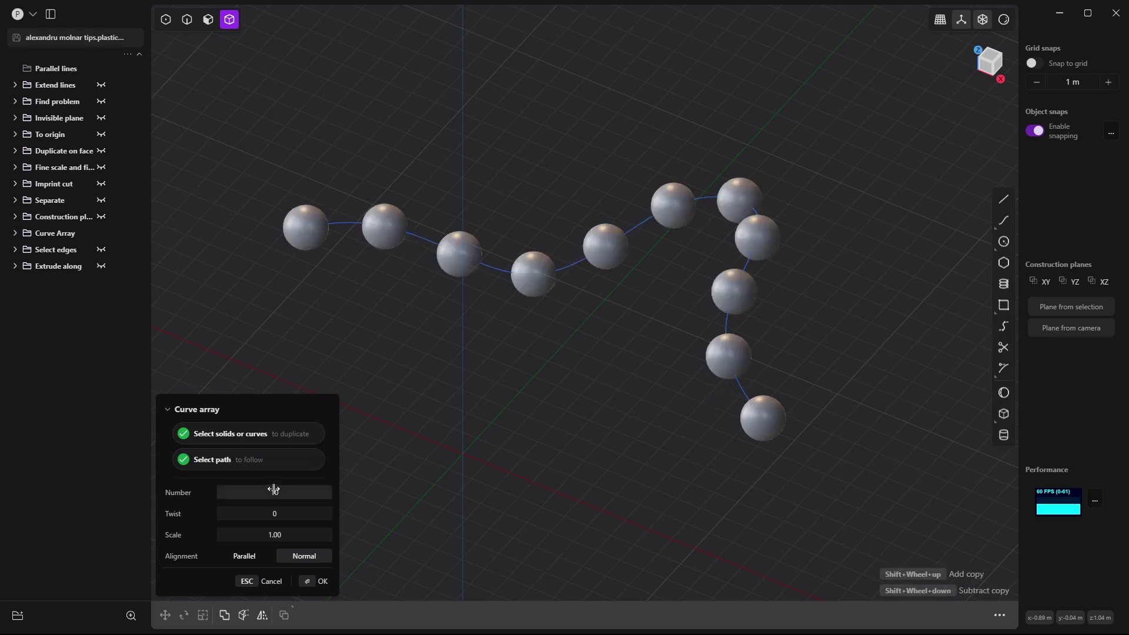
Step: Set the array to 13 copies with a scale of 0.22 and apply it
drag(275, 491, 295, 490)
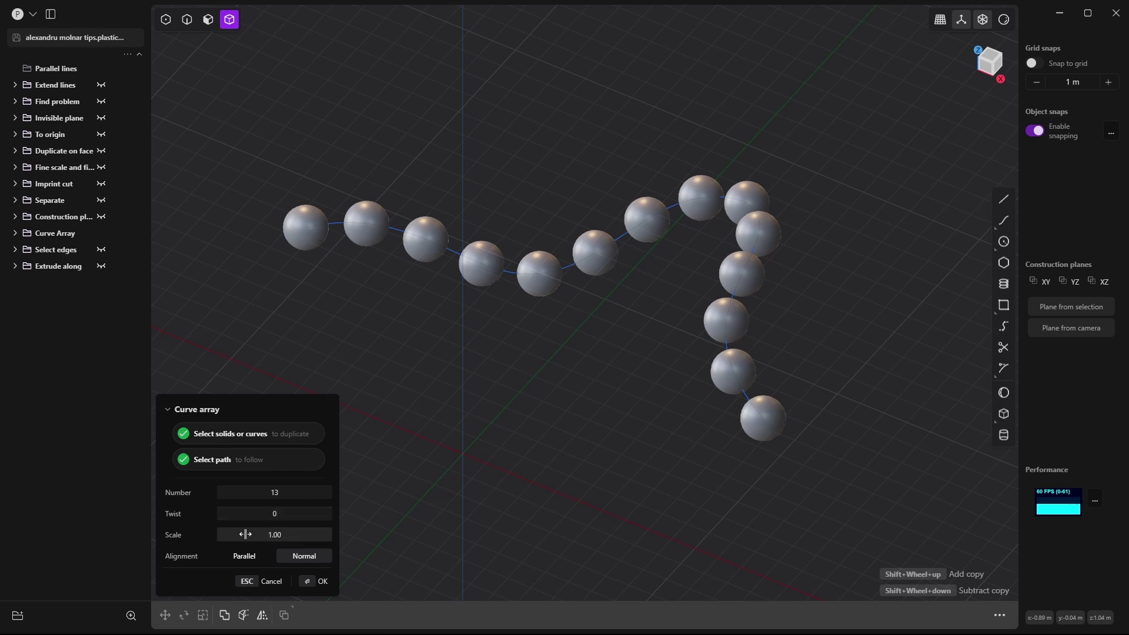
mouse_move(246, 535)
mouse_down()
mouse_move(277, 534)
mouse_move(229, 534)
mouse_up()
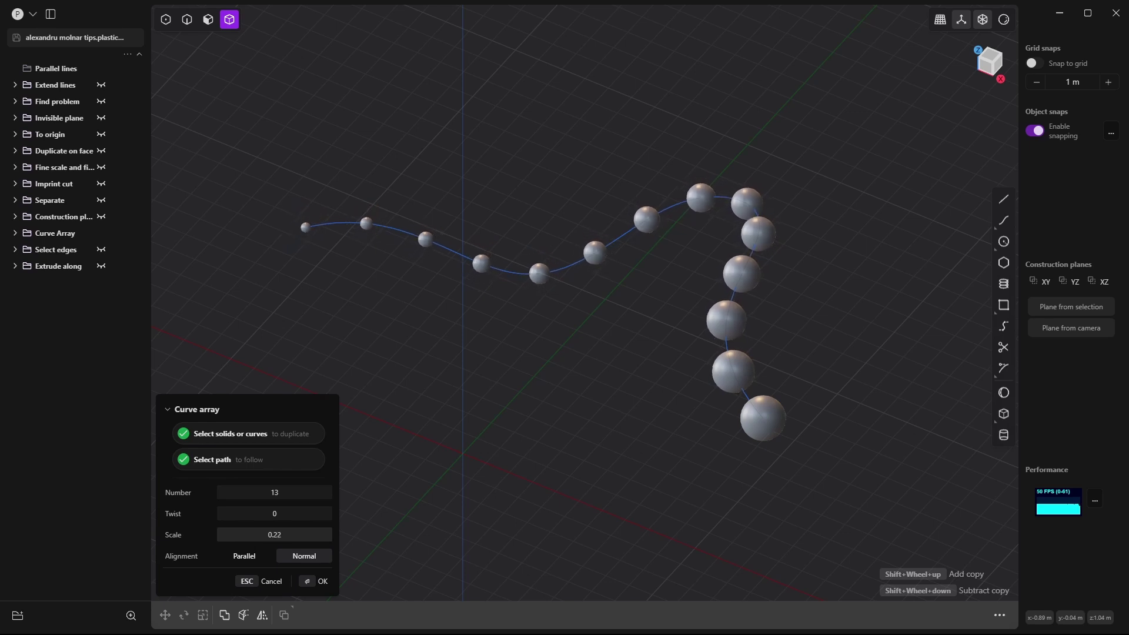
key(Return)
Step: Hide the Curve Array group and show the Select edges group containing the pentagonal prism
middle_drag(581, 340, 640, 407)
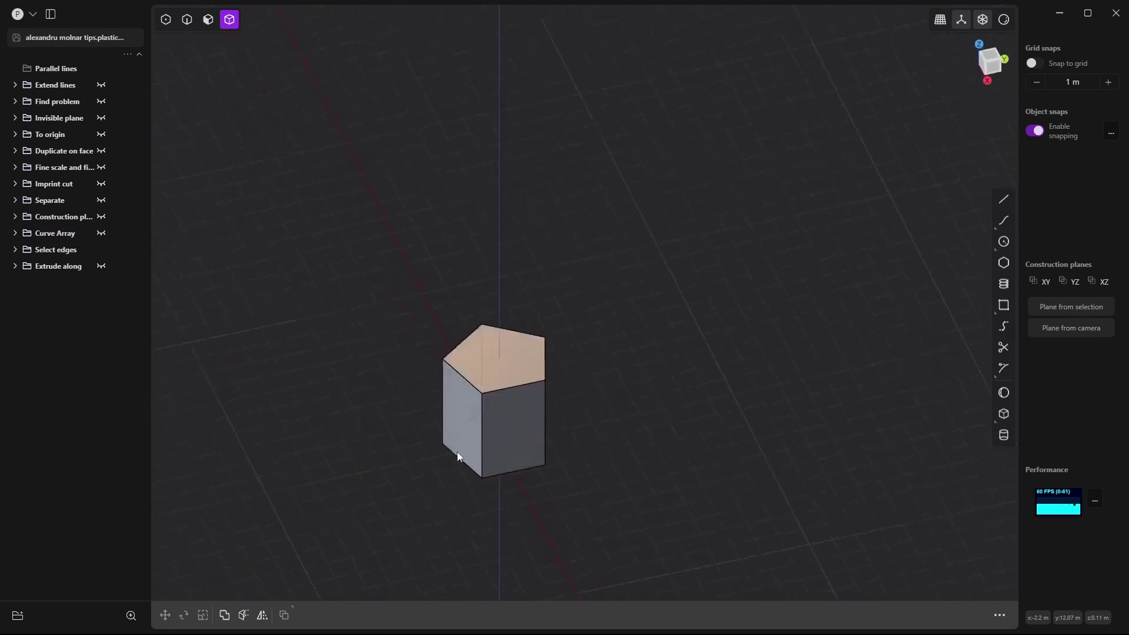
middle_drag(457, 456, 495, 421)
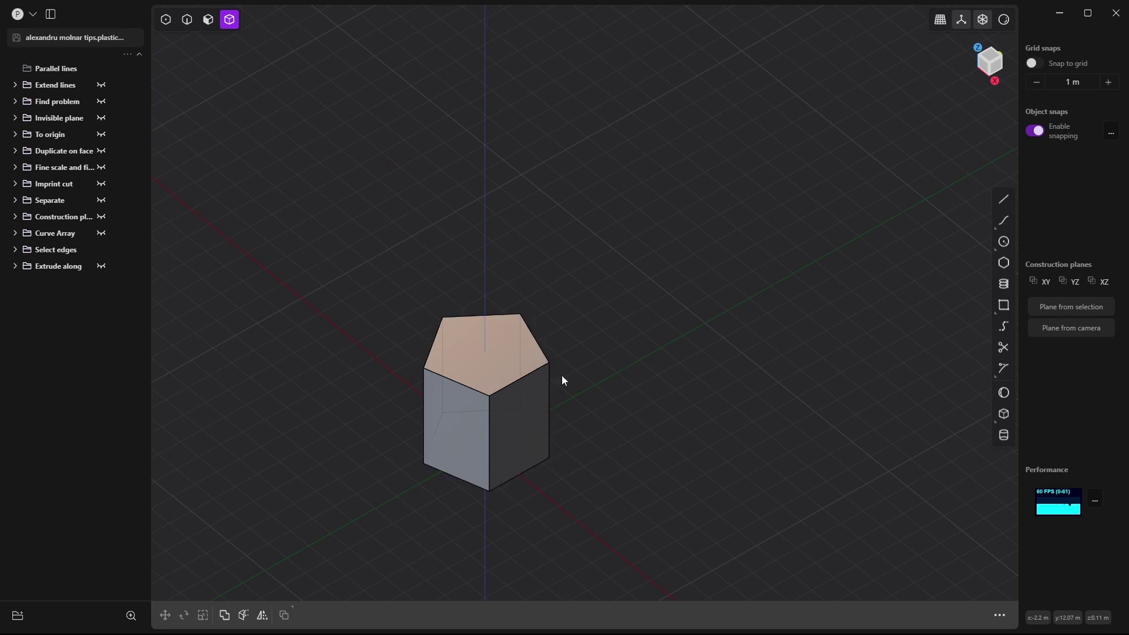
Step: Try selecting different sets of matching edges on the pentagonal prism for a fillet, starting with all its vertical edges
key(2)
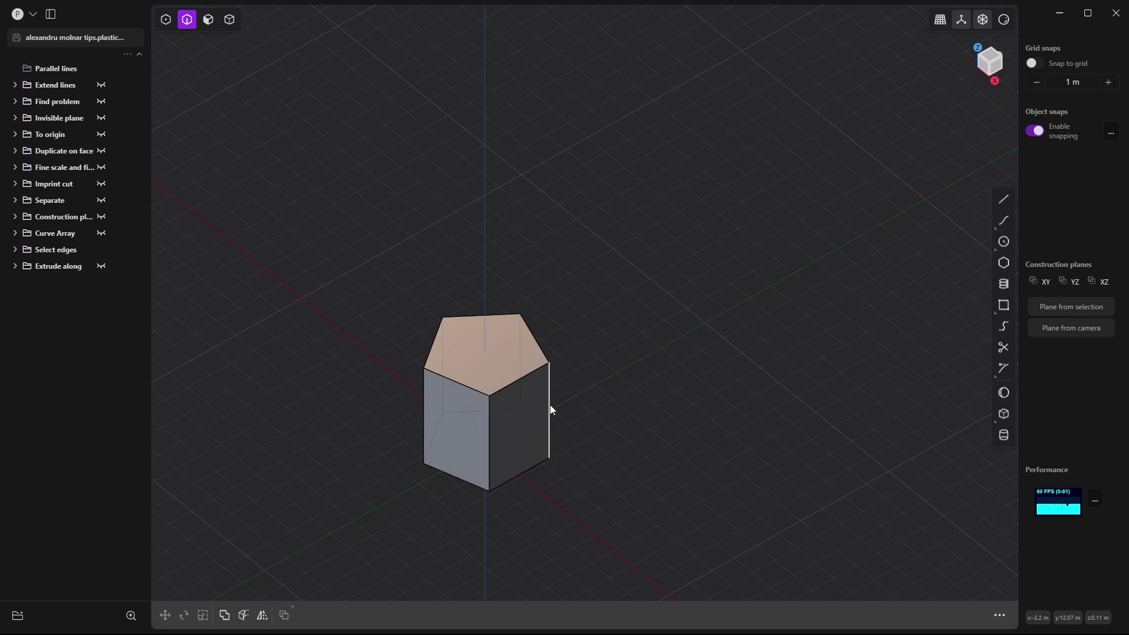
double_click(488, 432)
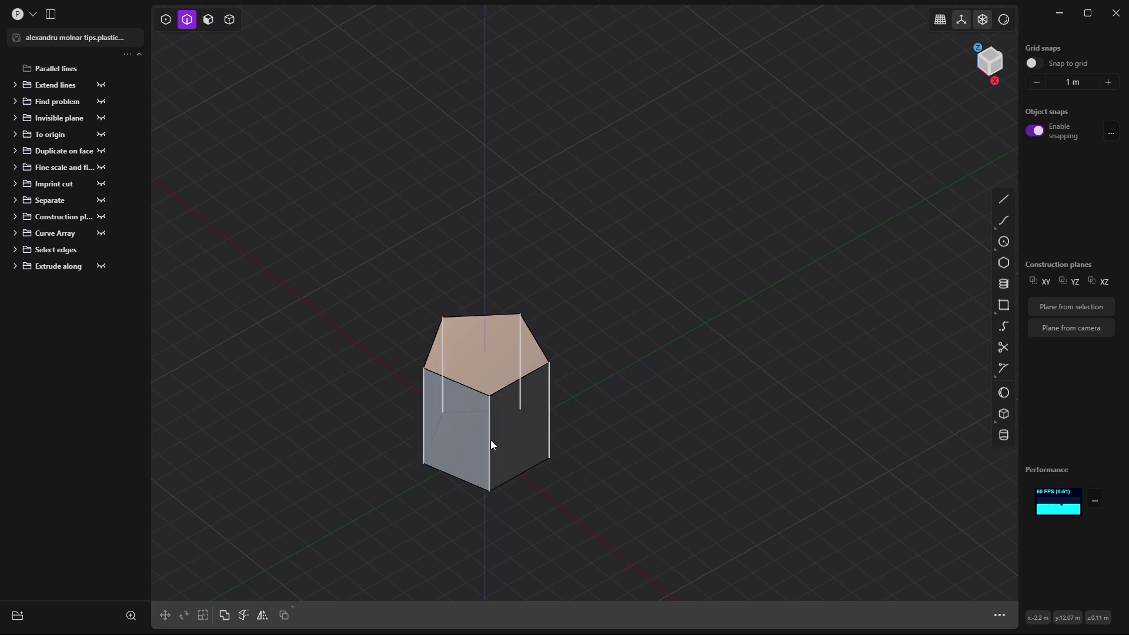
key(f)
mouse_move(598, 411)
middle_down()
mouse_move(550, 417)
mouse_move(587, 414)
mouse_move(594, 390)
mouse_move(579, 406)
middle_up()
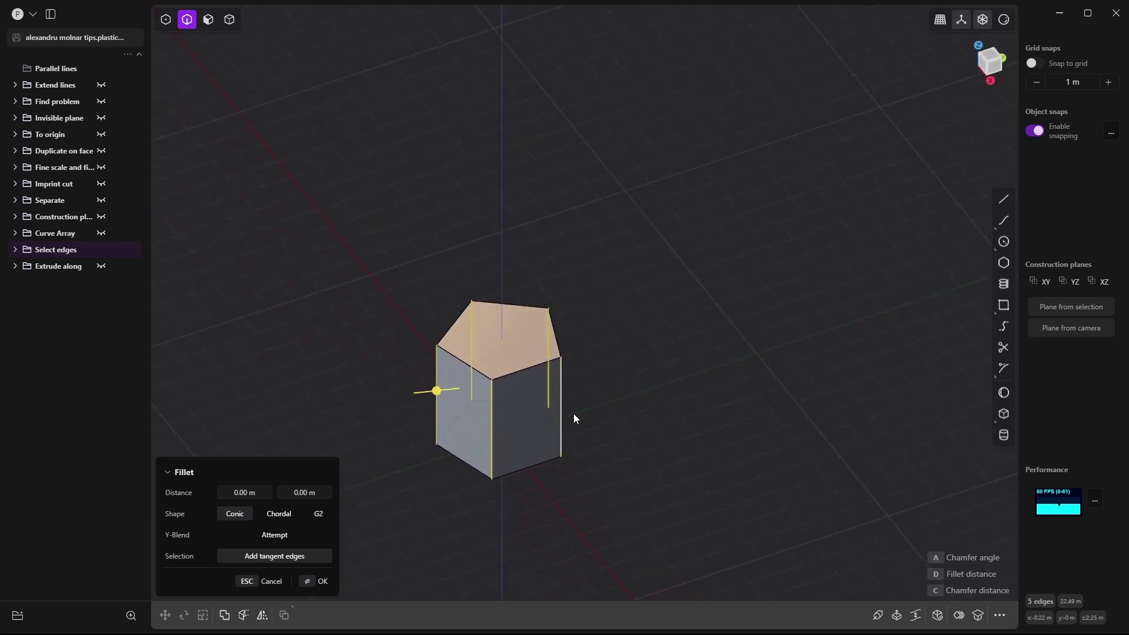
alt+click(525, 370)
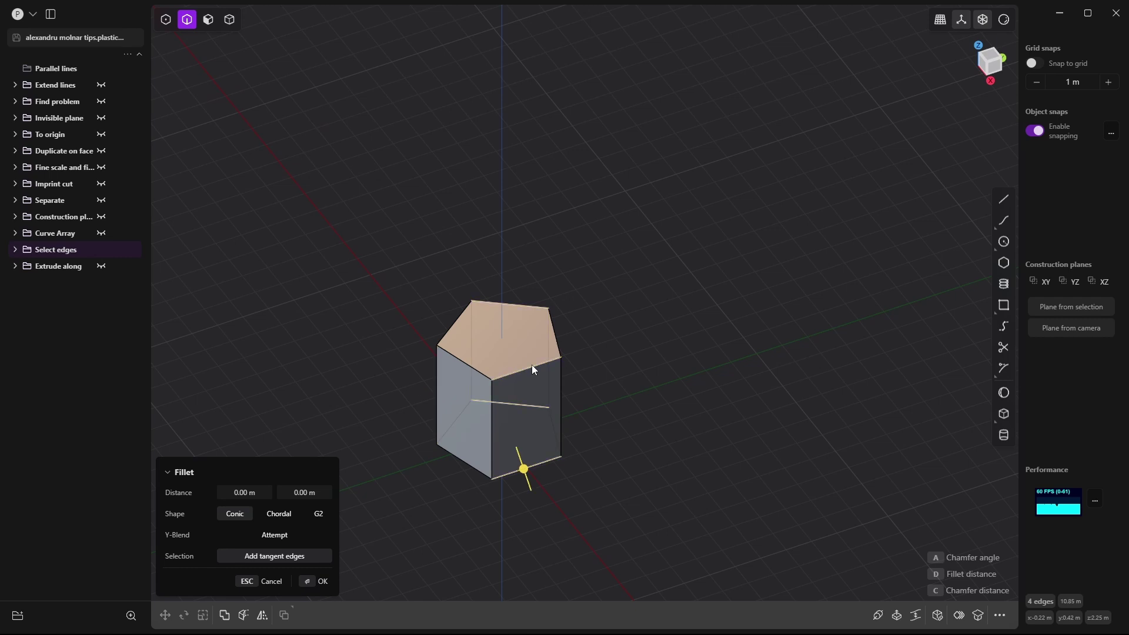
click(460, 355)
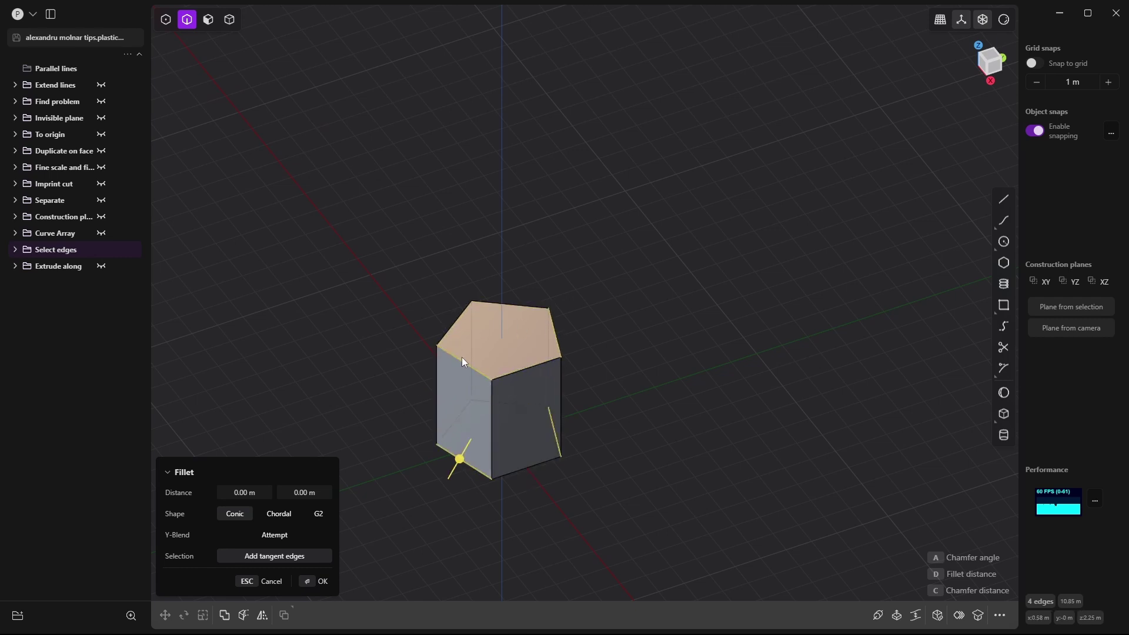
key(Escape)
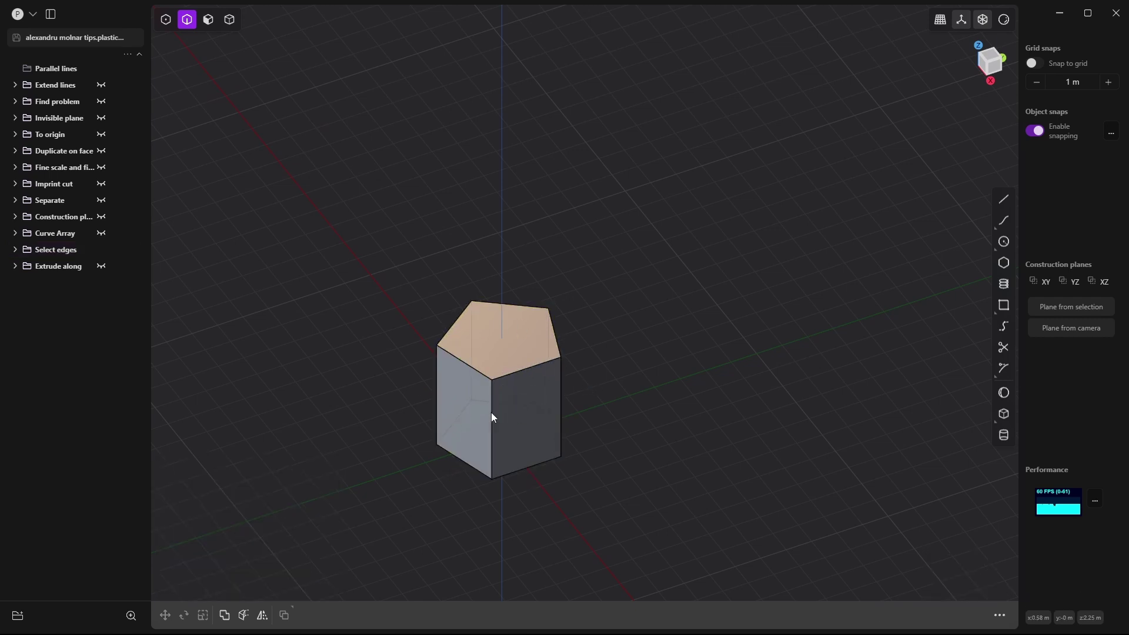
Step: Select all vertical edges of the pentagonal prism together and round them with a fillet
alt+click(491, 412)
drag(437, 375, 418, 378)
key(Return)
mouse_move(604, 419)
middle_down()
mouse_move(607, 435)
mouse_move(549, 395)
mouse_move(635, 404)
mouse_move(613, 421)
middle_up()
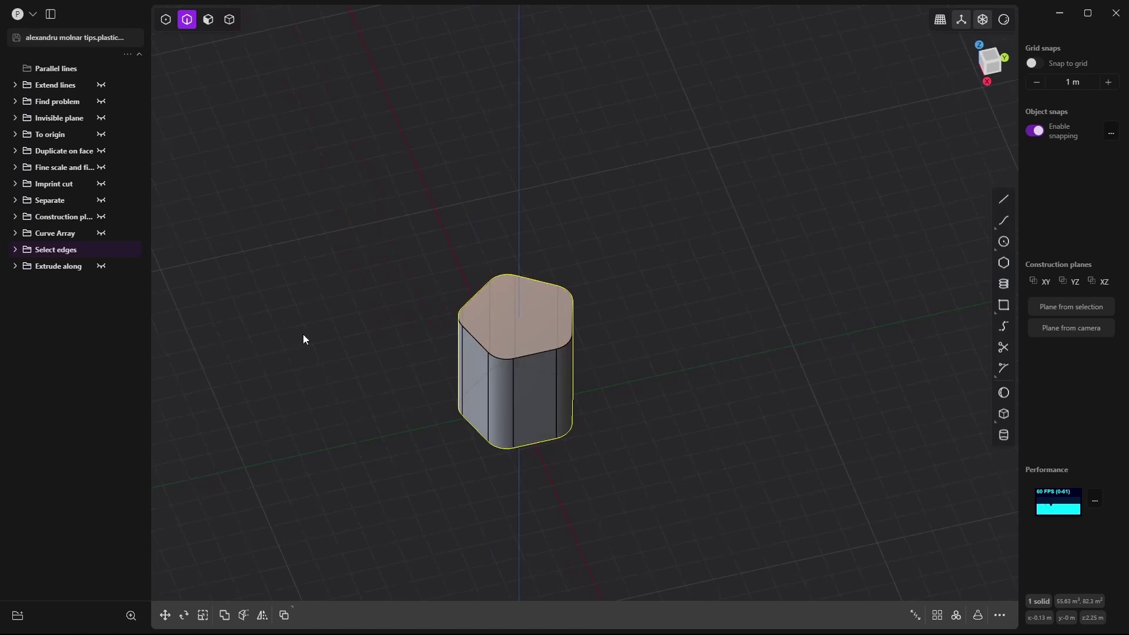
Step: Hide the Select edges group and show the Extrude along group
click(101, 249)
click(101, 266)
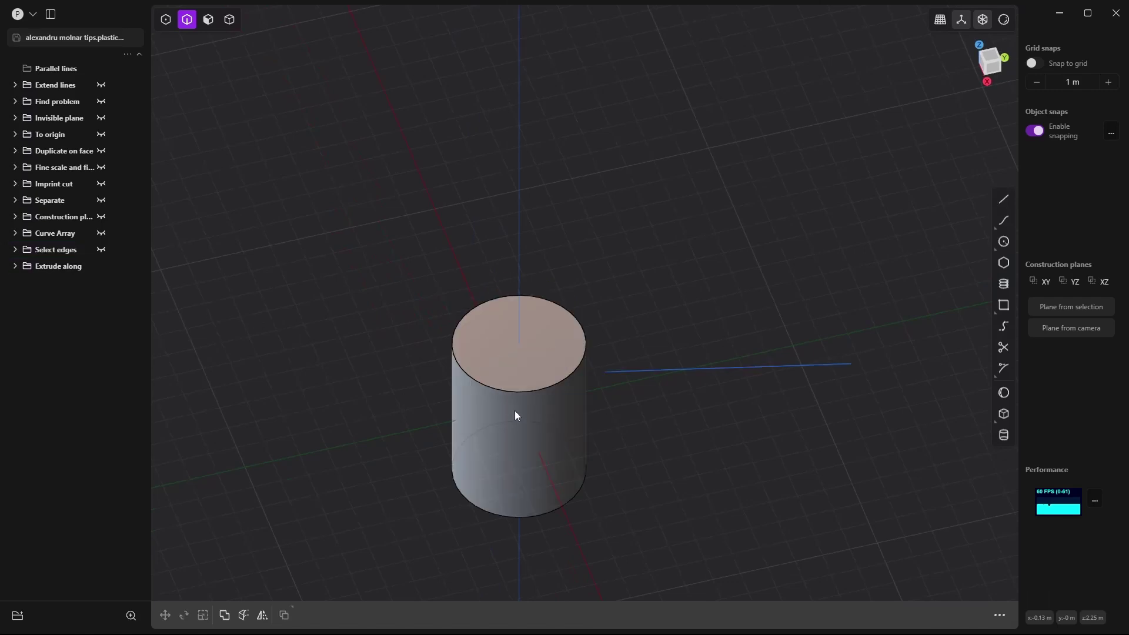
shift+middle_drag(519, 430, 493, 385)
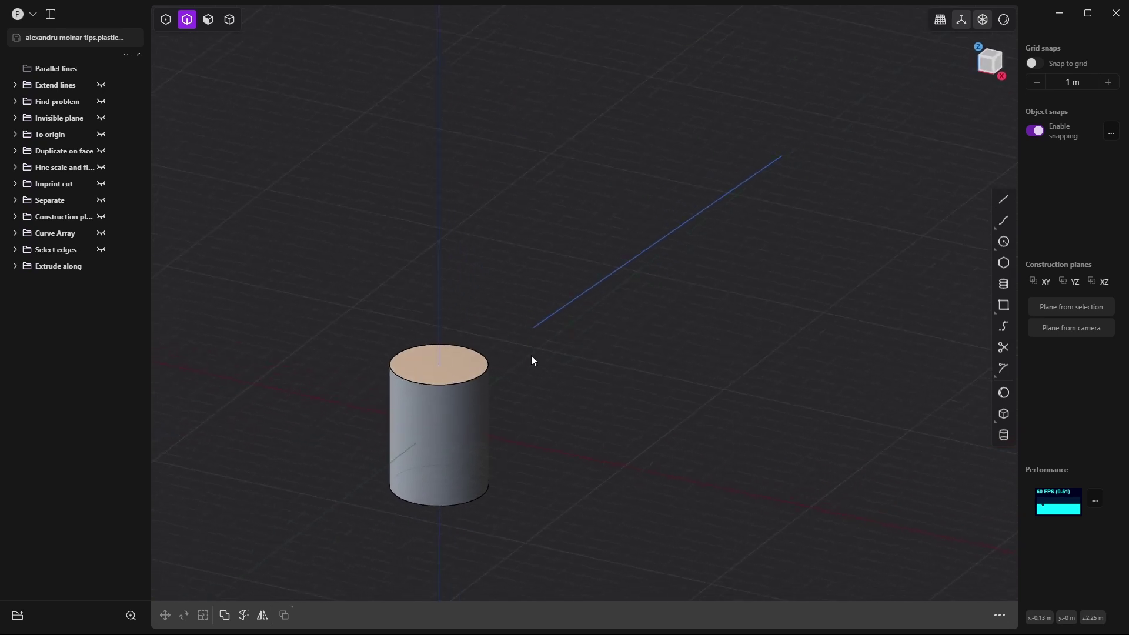
Step: Select the cylinder's top face and try extruding it straight up along its normal
key(3)
click(468, 364)
key(o)
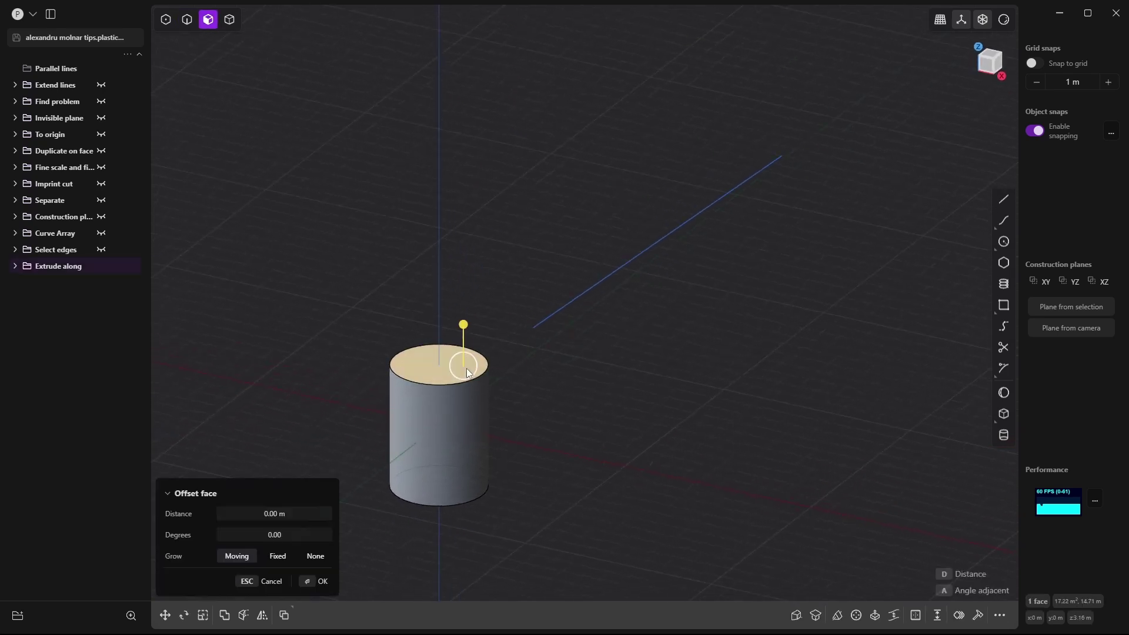
middle_drag(460, 419, 518, 390)
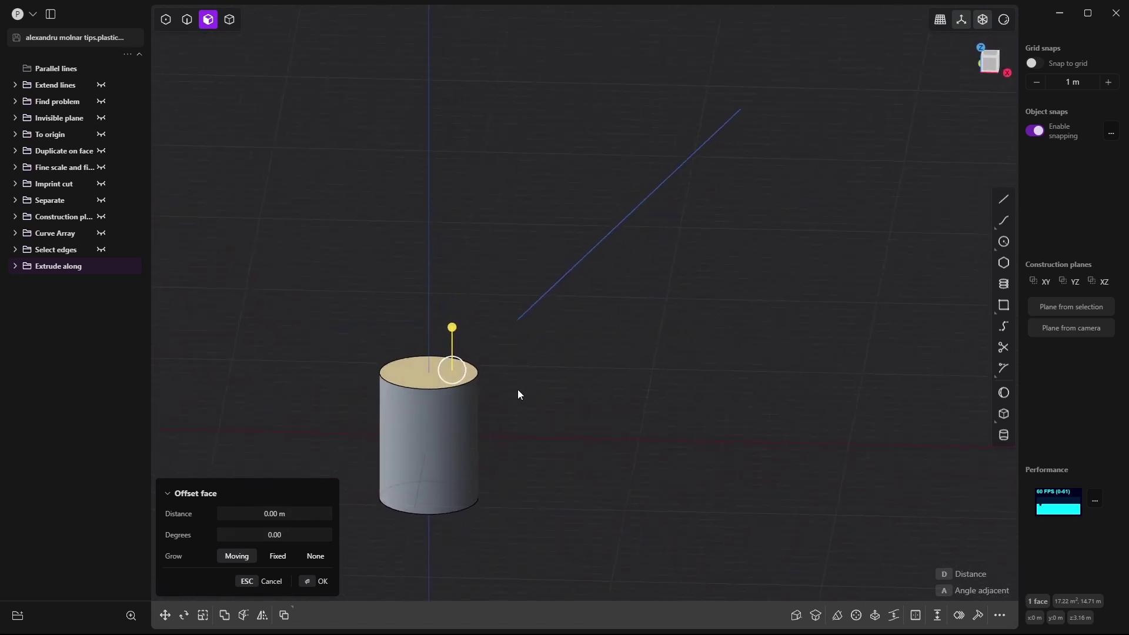
key(x)
drag(456, 321, 453, 212)
key(Escape)
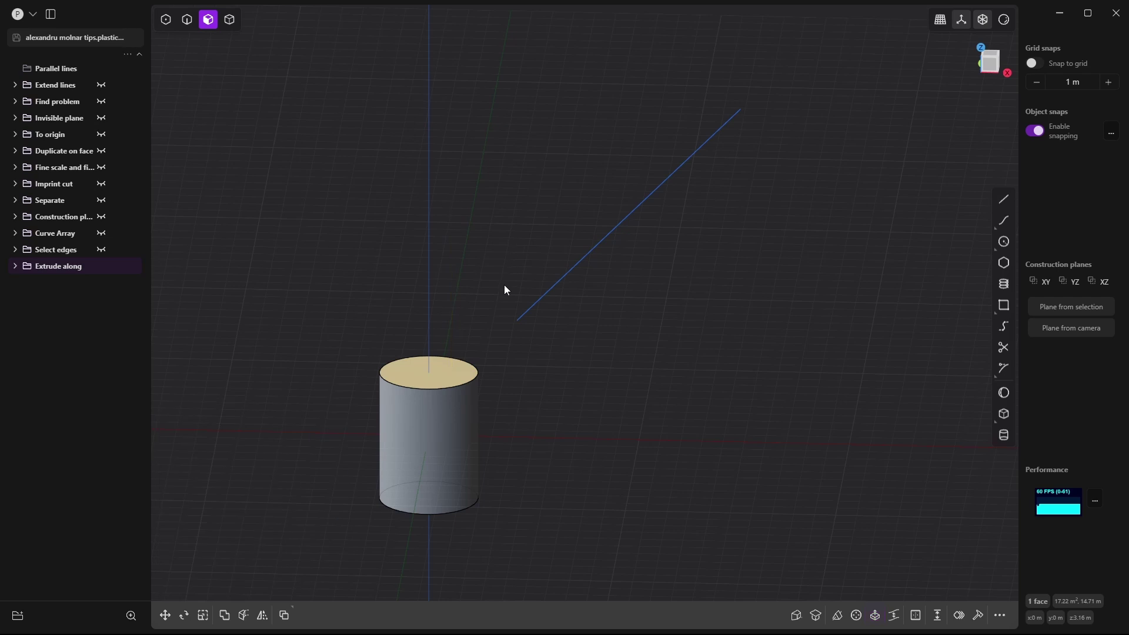
Step: Extrude the cylinder's top face about 9.3 m in freestyle mode, following the direction of the diagonal line
key(x)
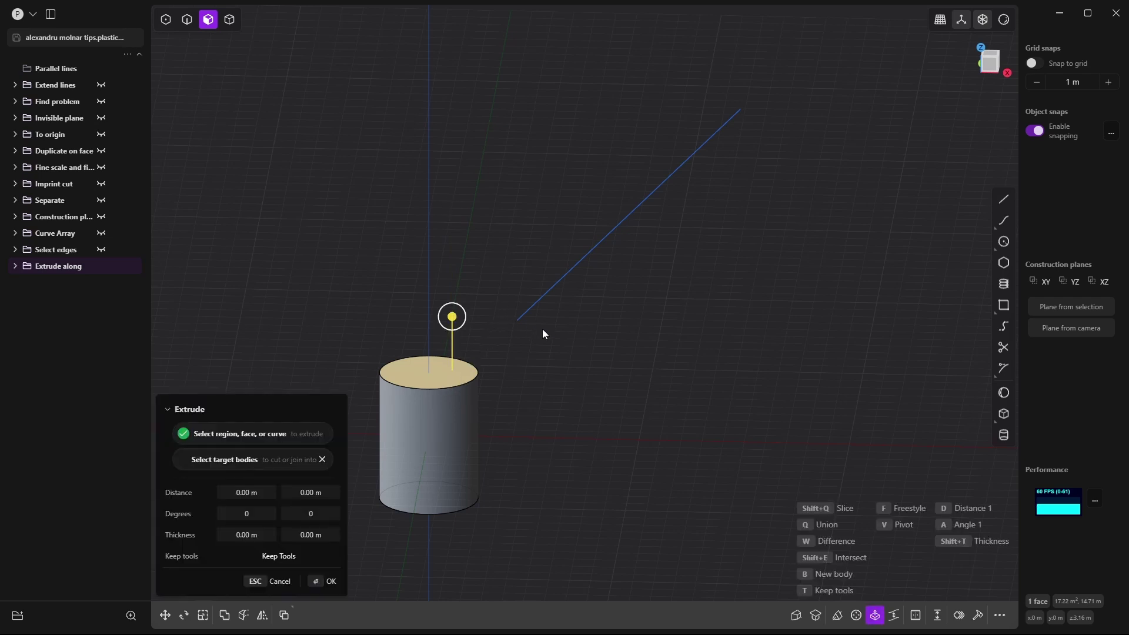
key(f)
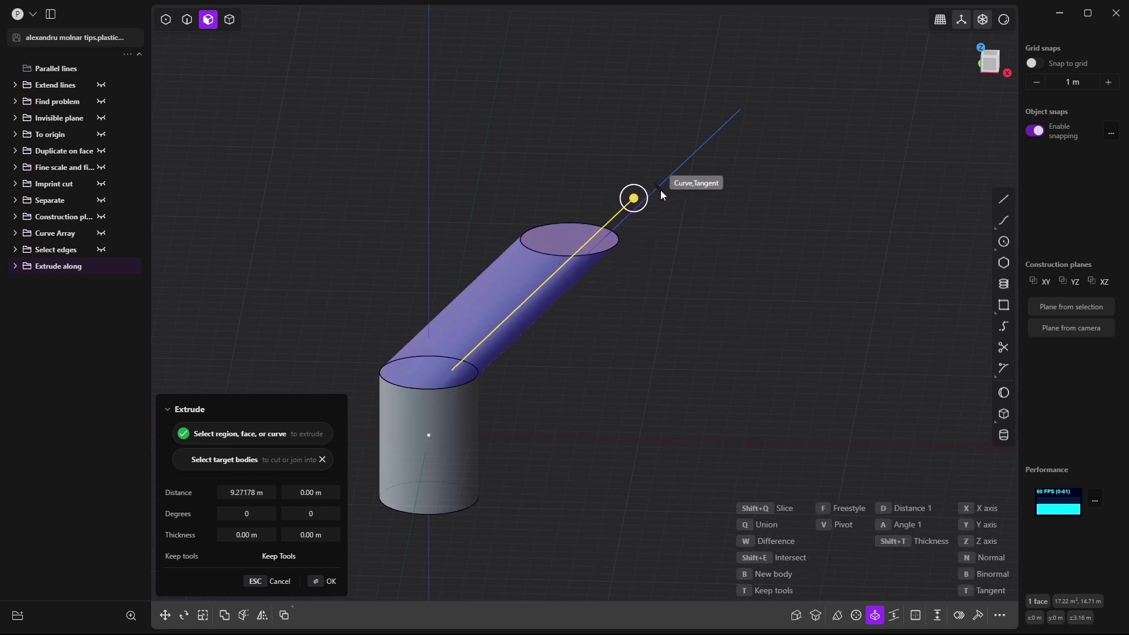
click(683, 222)
middle_drag(584, 229, 609, 365)
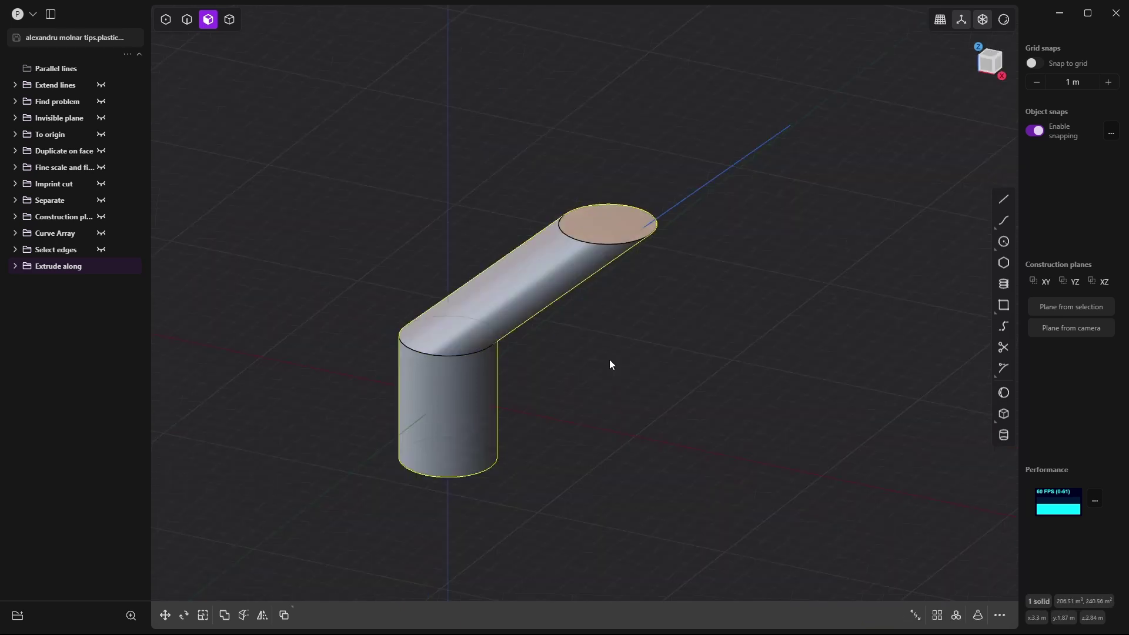